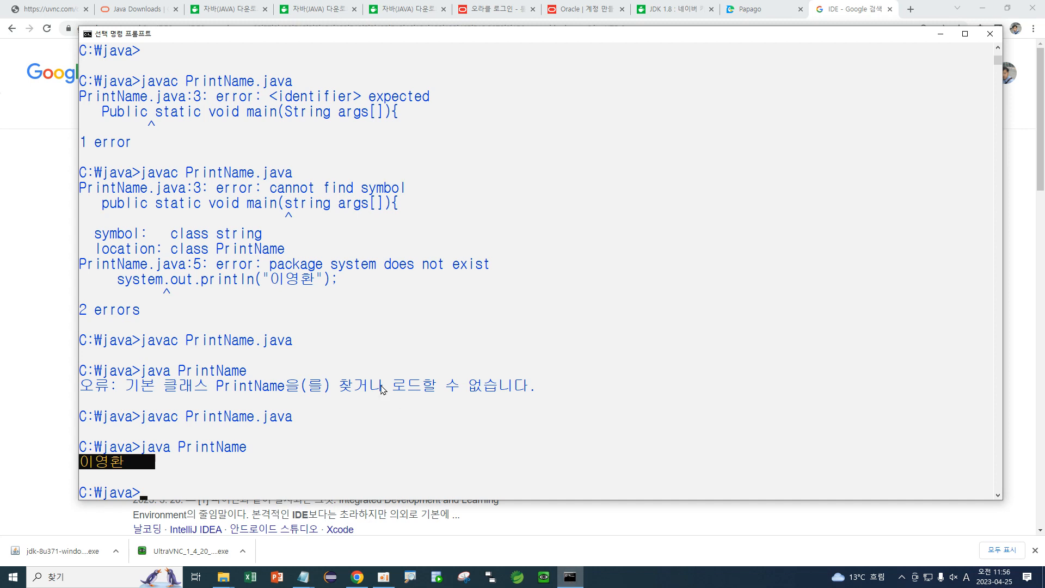
# Highlight the "package system does not exist" compile error in the Command Prompt output and minimize the window.
pyautogui.click(138, 391)
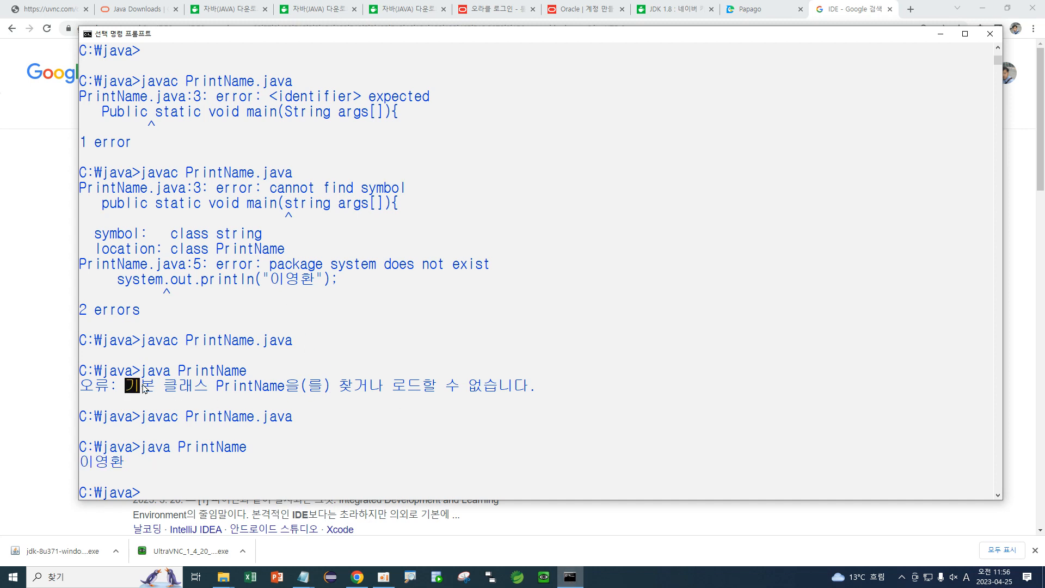
pyautogui.moveTo(278, 265); pyautogui.dragTo(514, 265)
pyautogui.moveTo(263, 266); pyautogui.dragTo(526, 267)
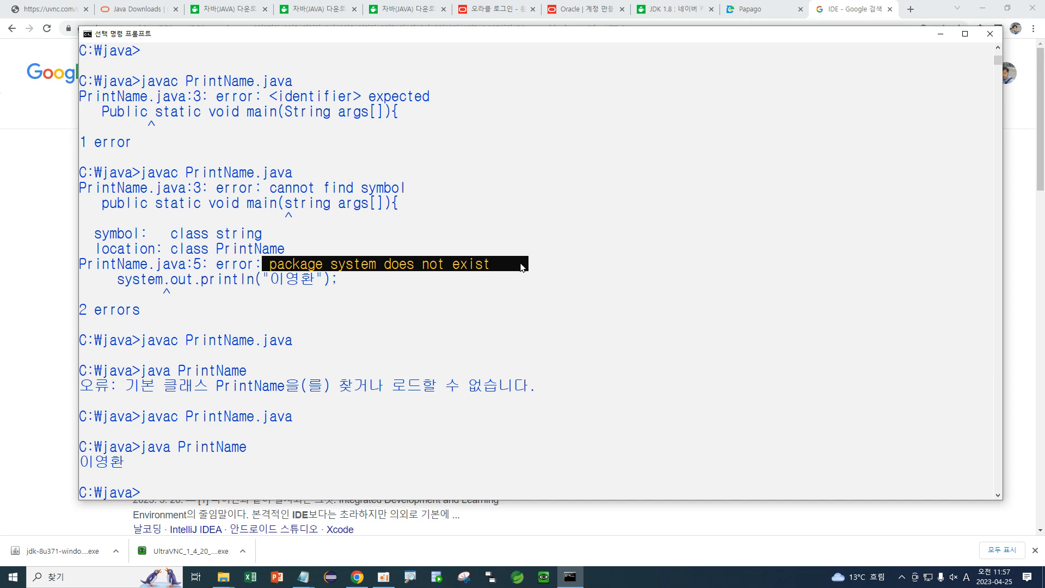
pyautogui.click(941, 38)
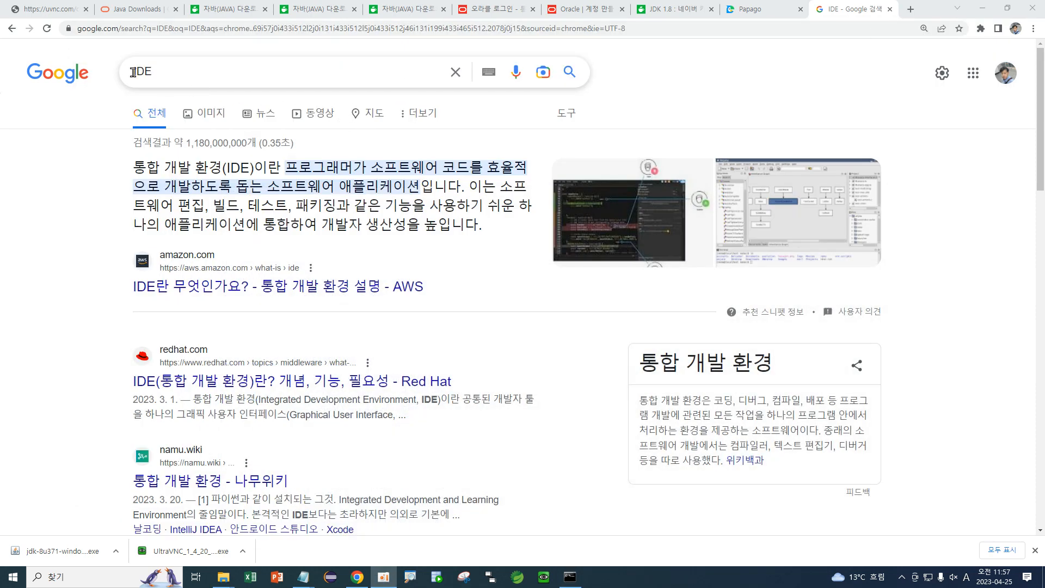
pyautogui.moveTo(133, 72); pyautogui.dragTo(173, 72)
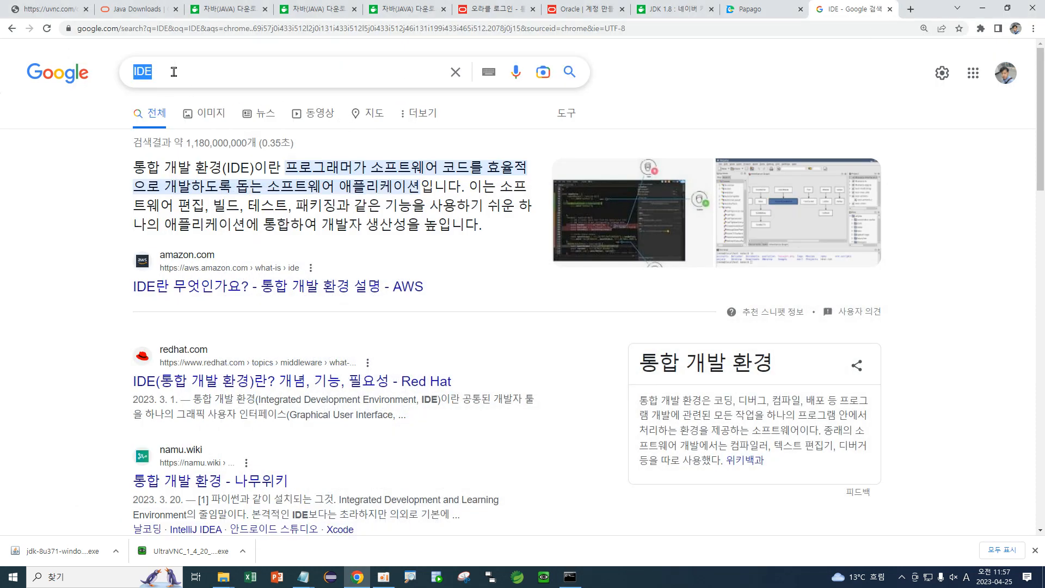
pyautogui.click(158, 71)
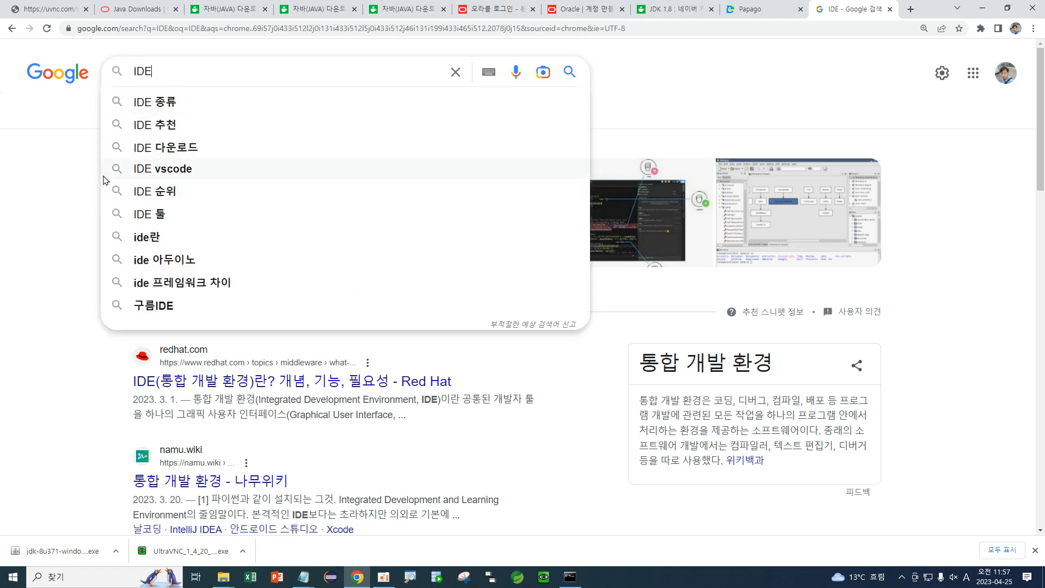
pyautogui.click(85, 185)
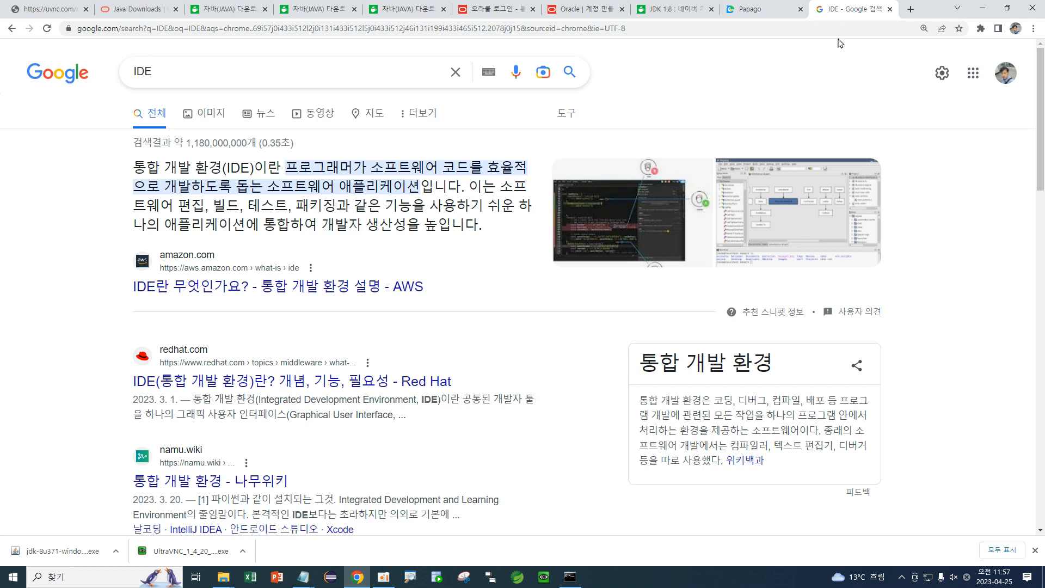
# Open a new browser tab and enter the address eclipse.org without loading it.
pyautogui.click(910, 9)
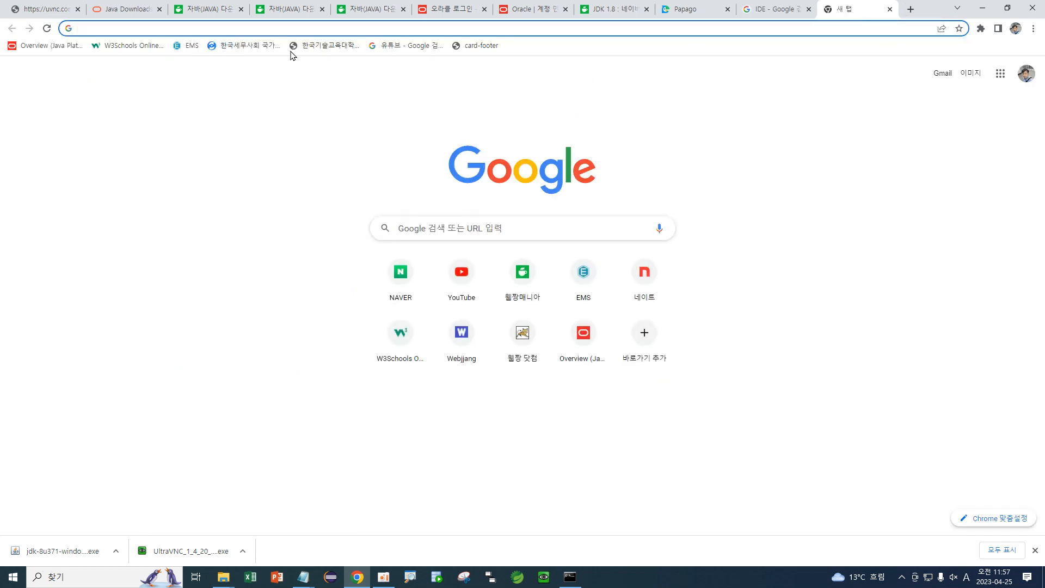
pyautogui.click(256, 30)
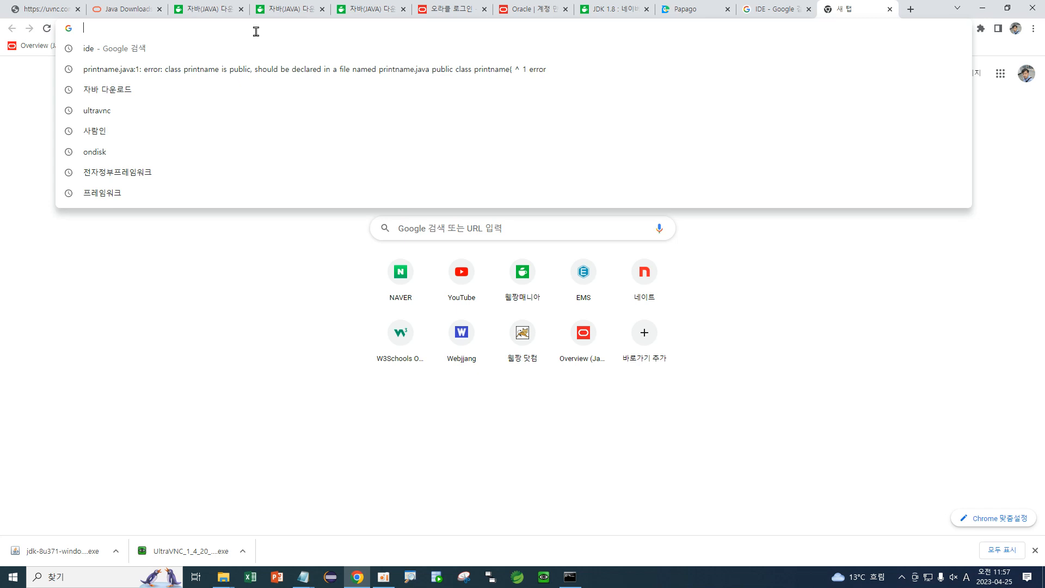
pyautogui.write('eclip')
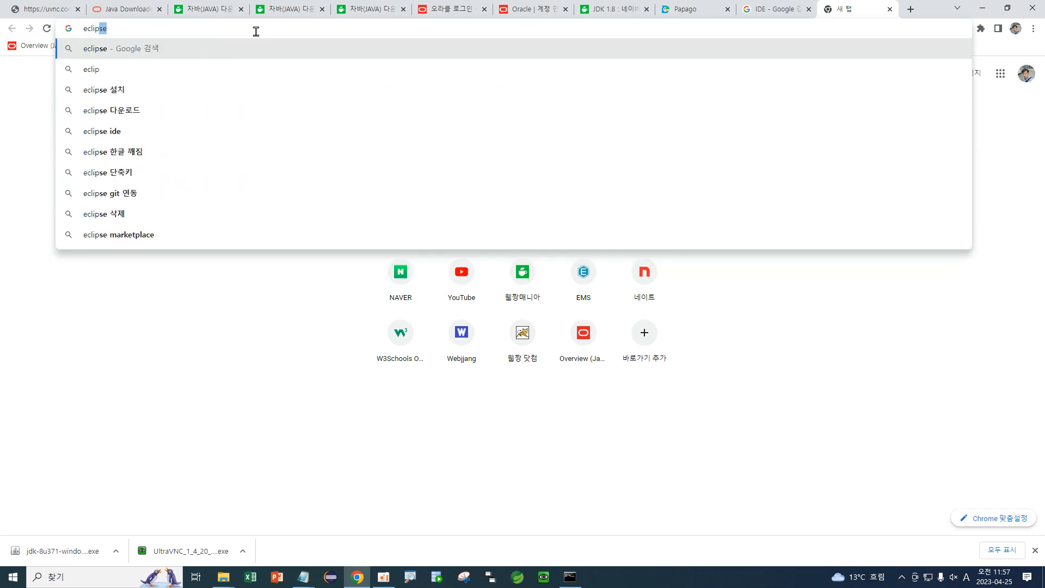
pyautogui.press('BackSpace')
pyautogui.write('se.org')
pyautogui.press('BackSpace')
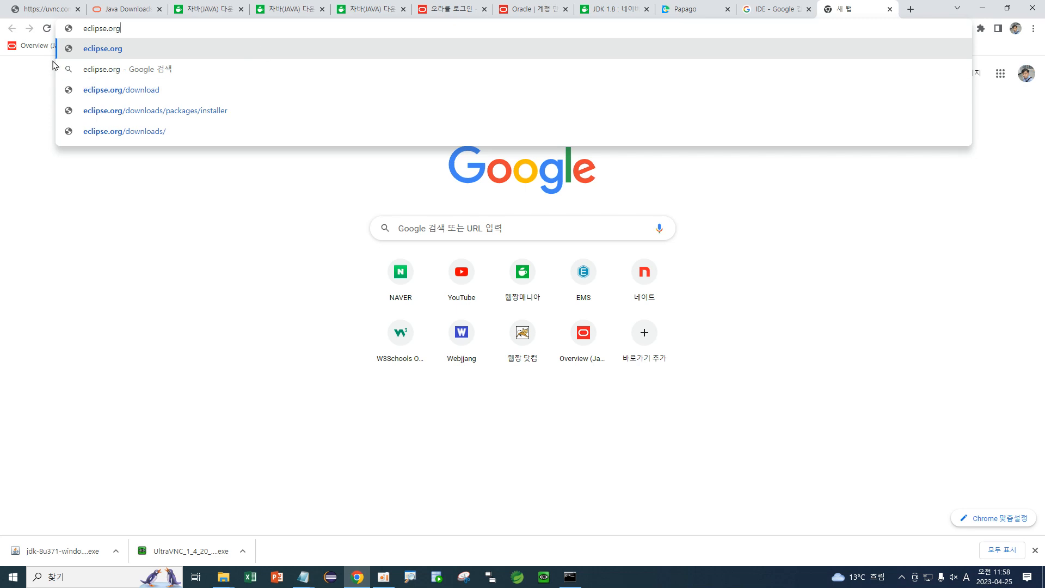
# Search Google for "이클립스 다운로드" from the new tab page.
pyautogui.click(412, 228)
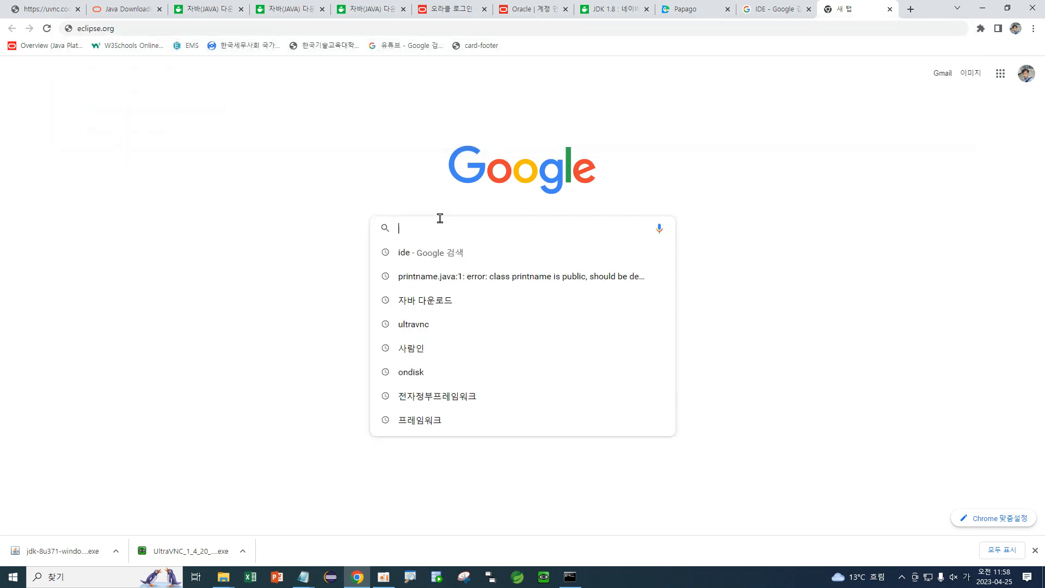
pyautogui.write('이클릾')
pyautogui.write('스')
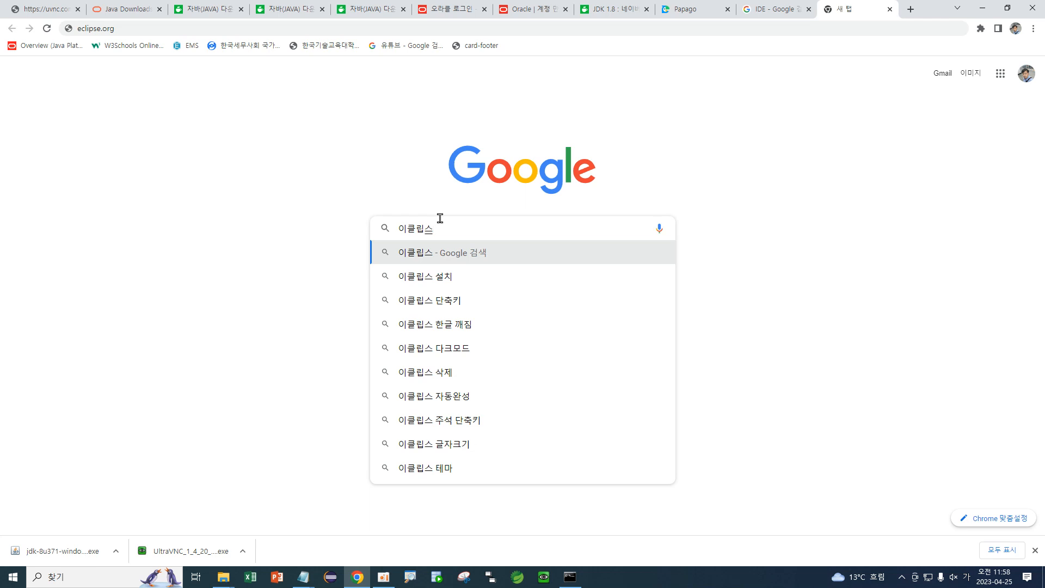
pyautogui.write('다운로드')
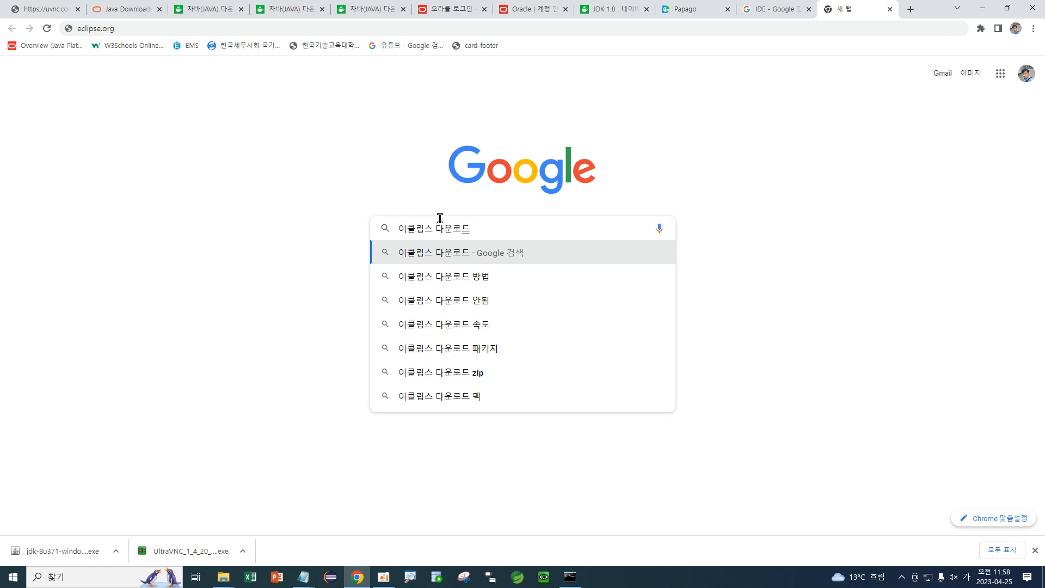
pyautogui.press('Return')
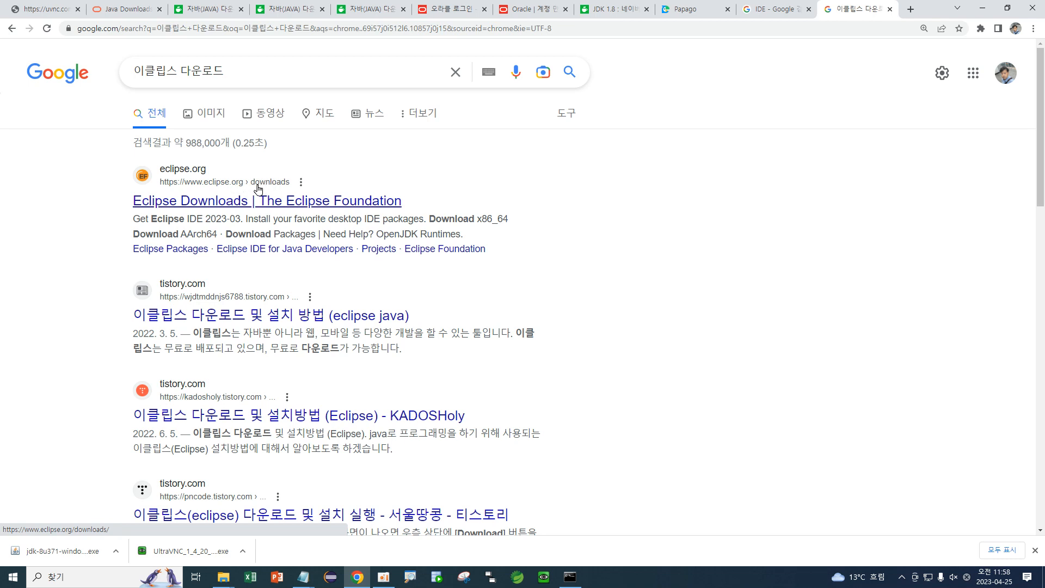
# Open the Eclipse Downloads page on eclipse.org from the results and dismiss the translation prompt.
pyautogui.click(197, 183)
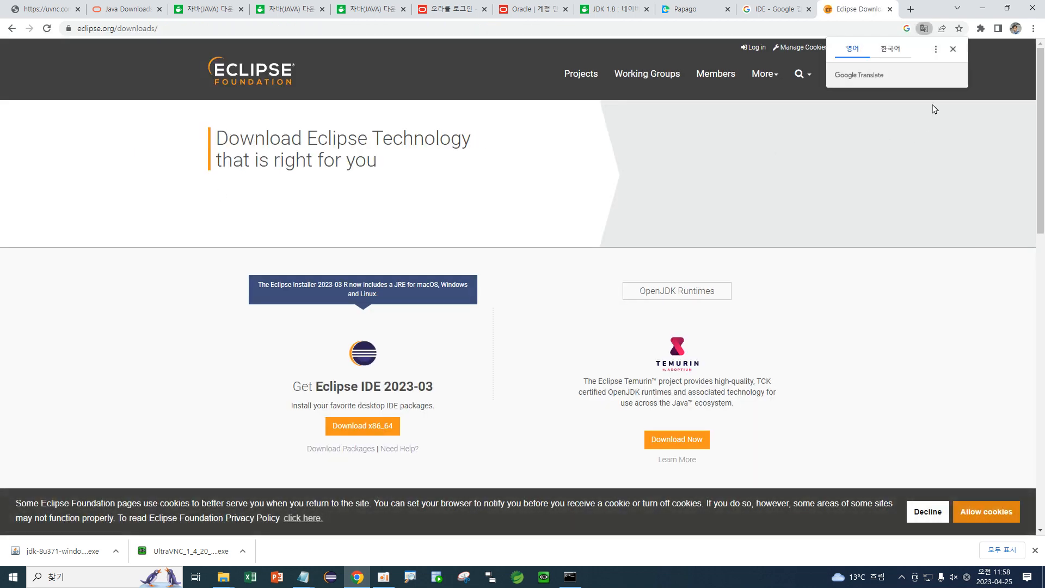
pyautogui.click(954, 50)
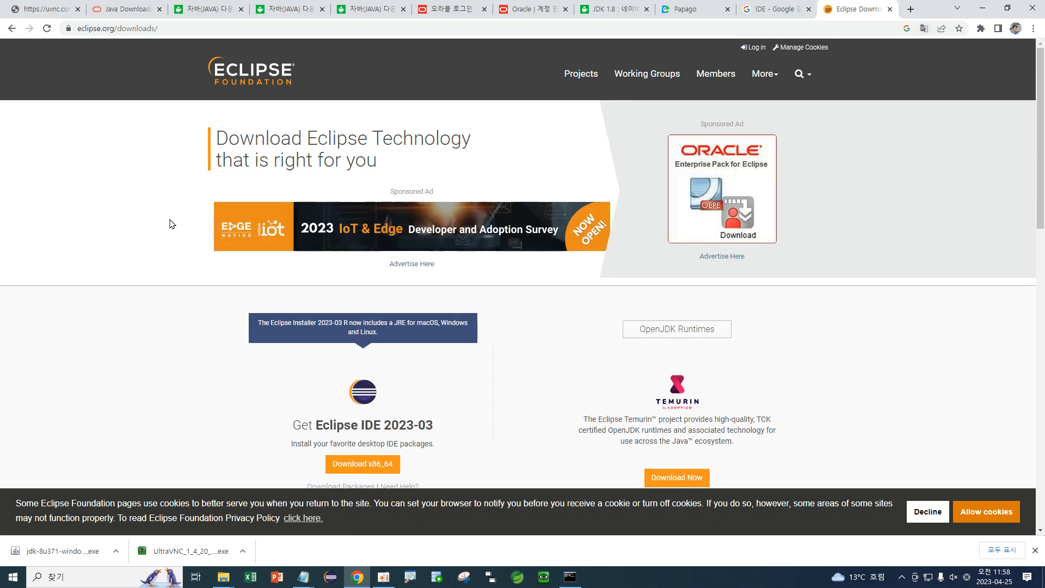
pyautogui.scroll(-2, 183, 214)
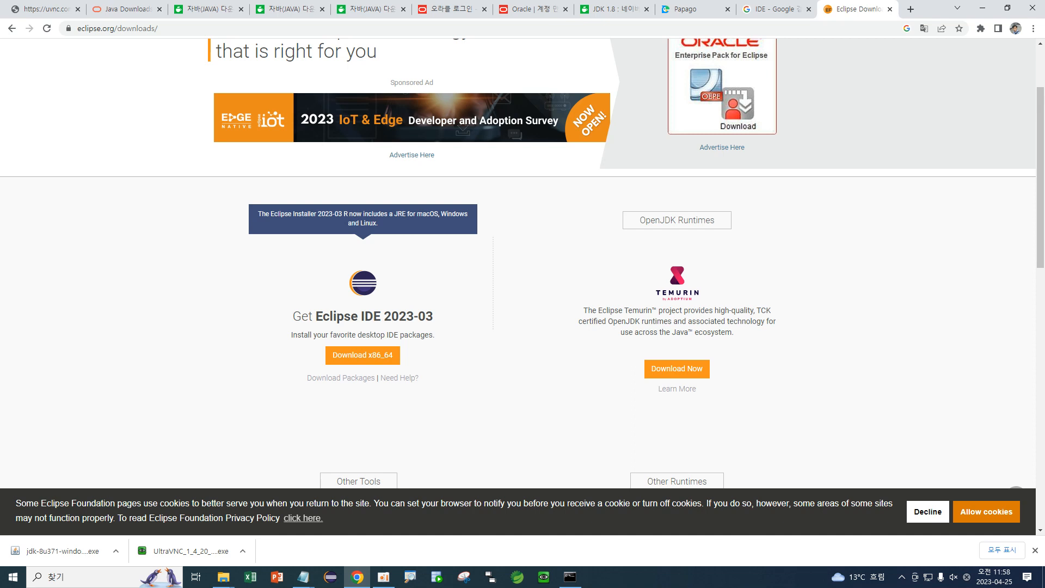
# Open a new blank Notepad document and write "JAVA SE 8" on its first line.
pyautogui.rightClick(303, 577)
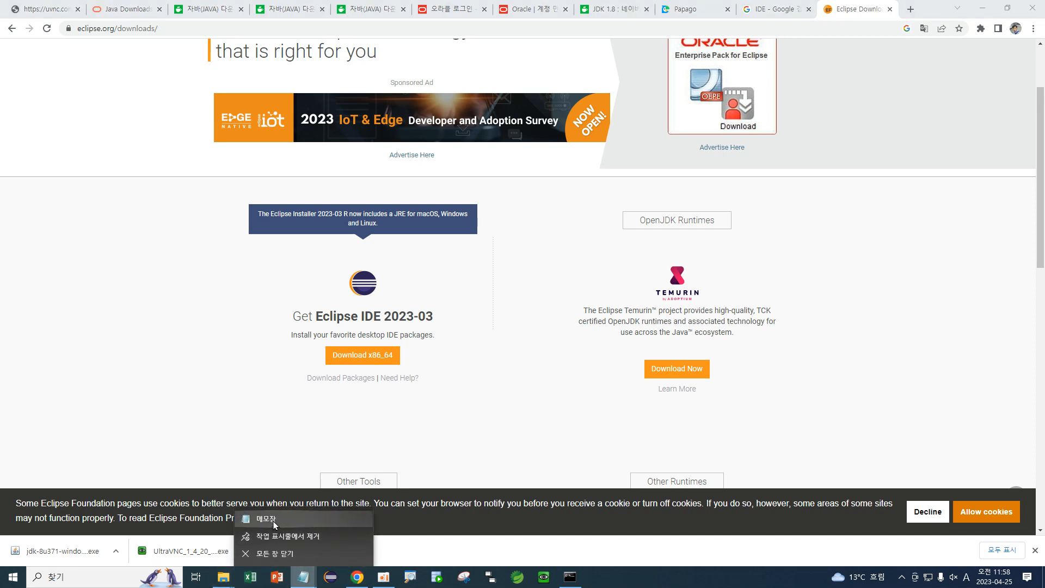
pyautogui.click(291, 455)
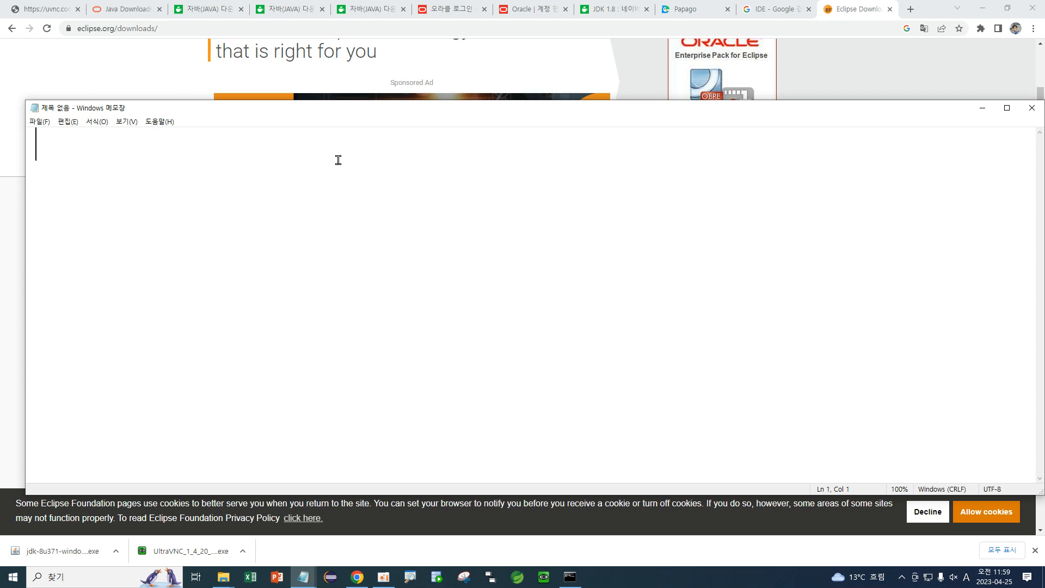
pyautogui.write('JAVA')
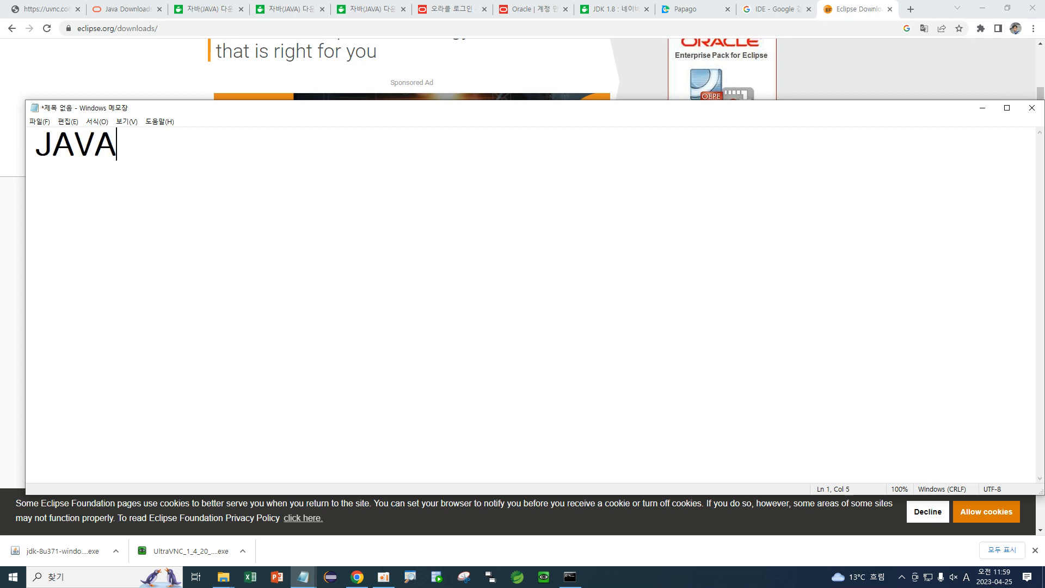
pyautogui.write(' SE 1.')
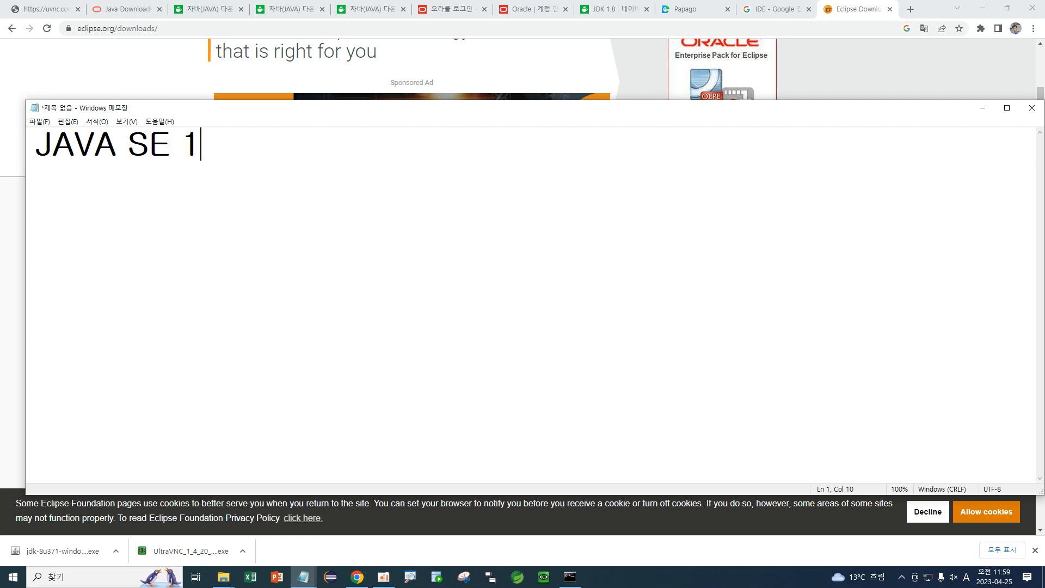
pyautogui.press('BackSpace')
pyautogui.press('BackSpace')
pyautogui.write('8')
pyautogui.moveTo(127, 147); pyautogui.dragTo(22, 142)
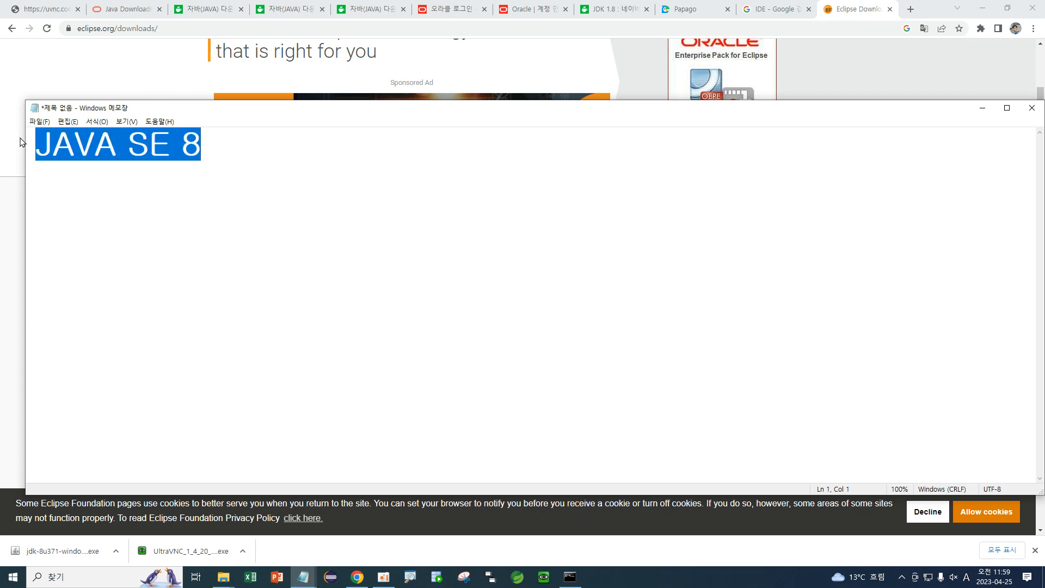
pyautogui.click(256, 136)
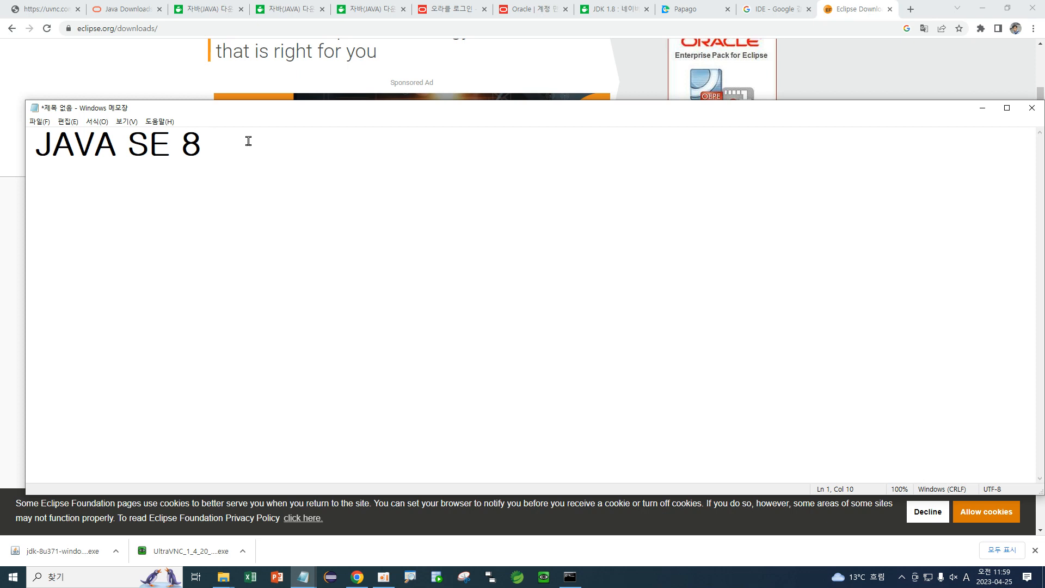
# Add a second line to the note reading "Eclipse EE (SE + EE)".
pyautogui.press('Return')
pyautogui.write('Eclipas')
pyautogui.press('BackSpace')
pyautogui.press('BackSpace')
pyautogui.write('se')
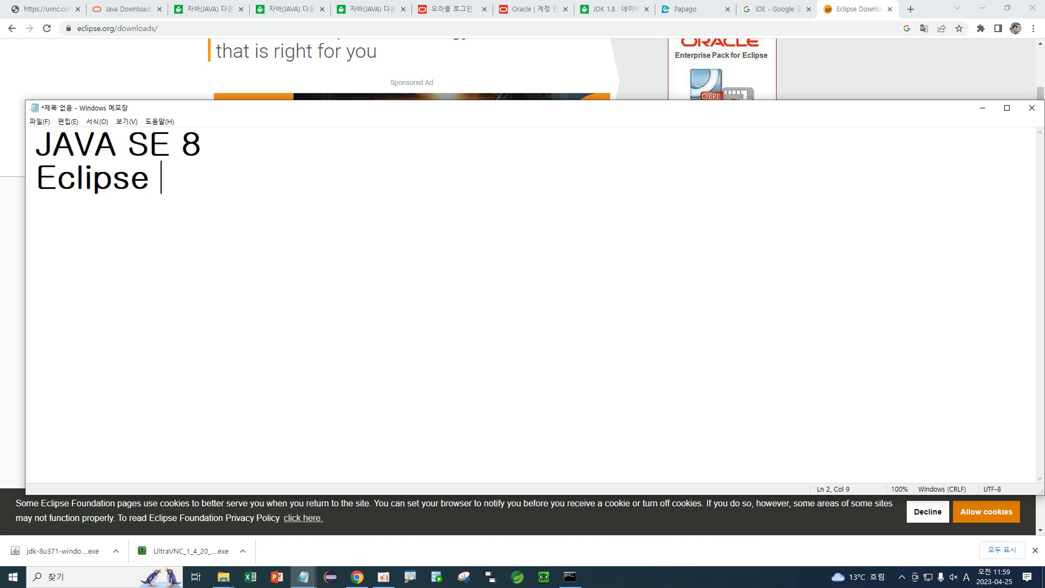
pyautogui.write(' EE (')
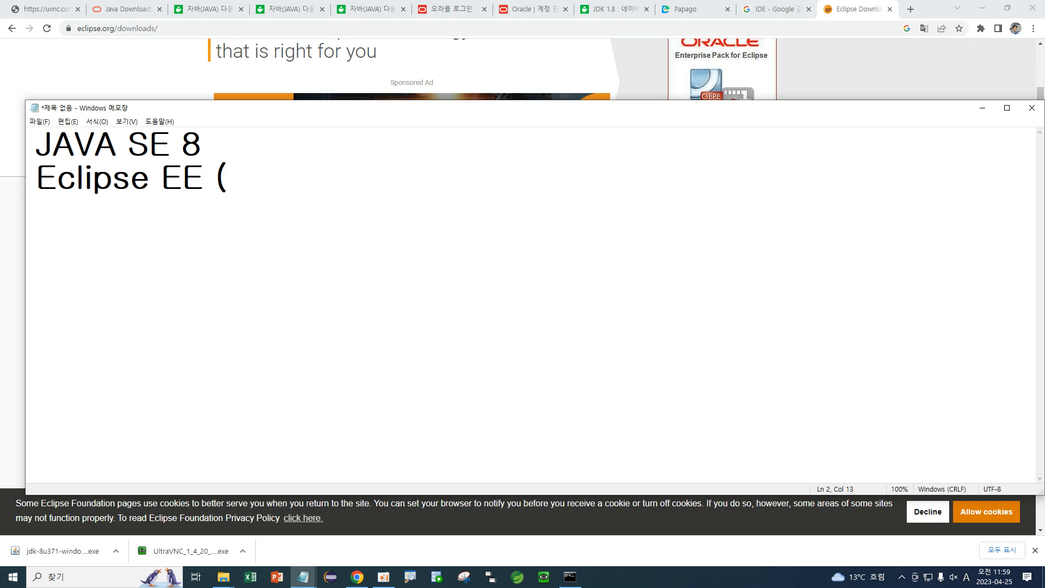
pyautogui.write('SE + EE')
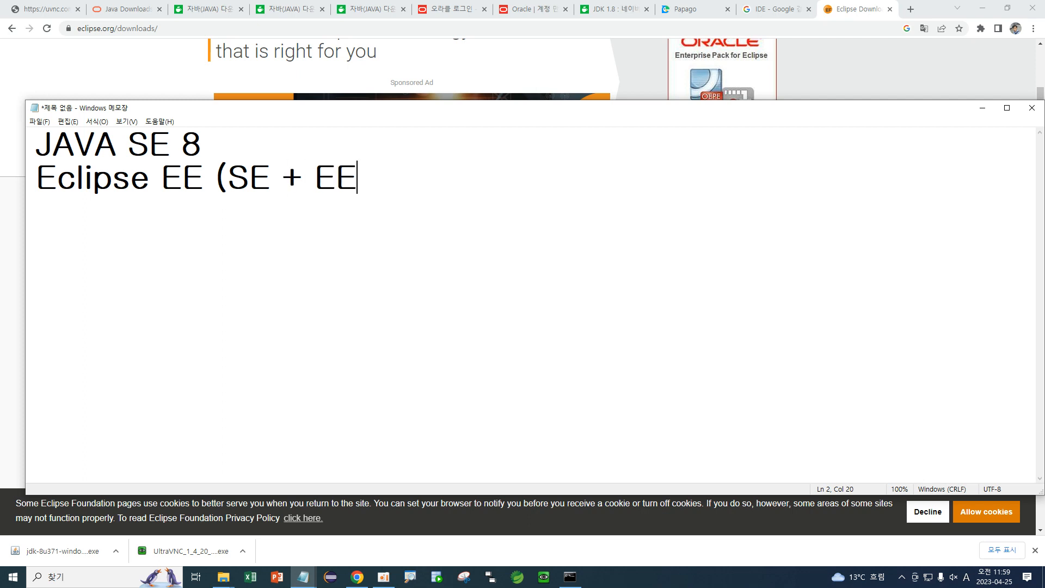
pyautogui.write(')')
# Highlight the SE and EE terms in the two lines of the note to compare the editions.
pyautogui.moveTo(315, 180); pyautogui.dragTo(336, 177)
pyautogui.moveTo(229, 180); pyautogui.dragTo(271, 183)
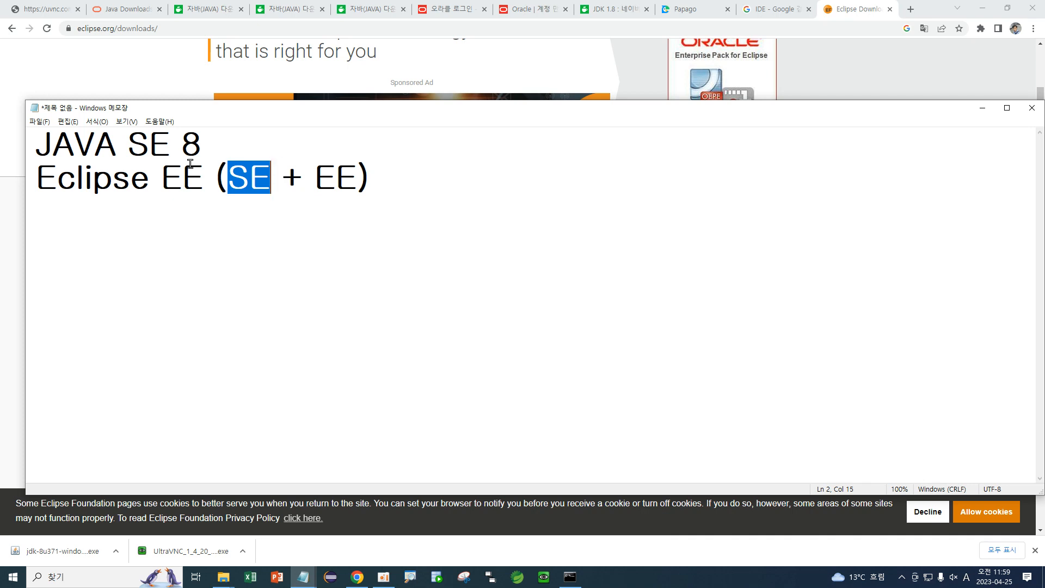
pyautogui.moveTo(117, 147); pyautogui.dragTo(171, 147)
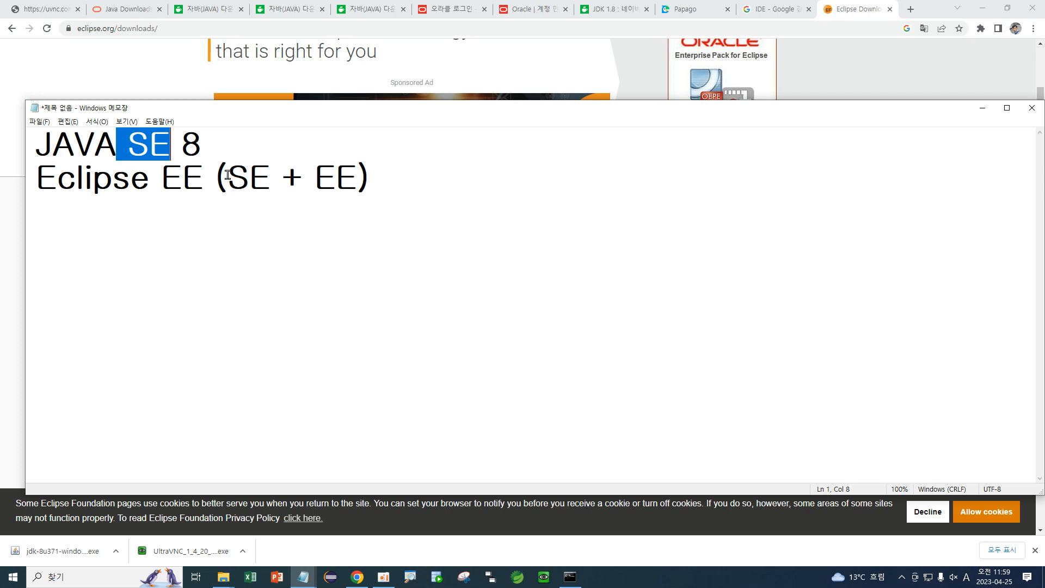
pyautogui.moveTo(228, 175); pyautogui.dragTo(259, 177)
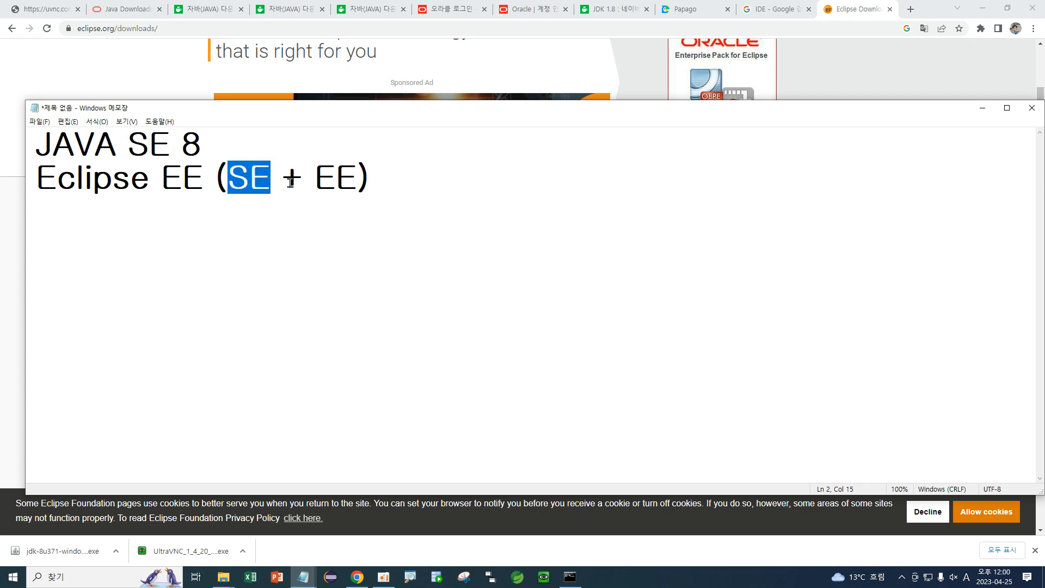
pyautogui.moveTo(315, 178); pyautogui.dragTo(350, 180)
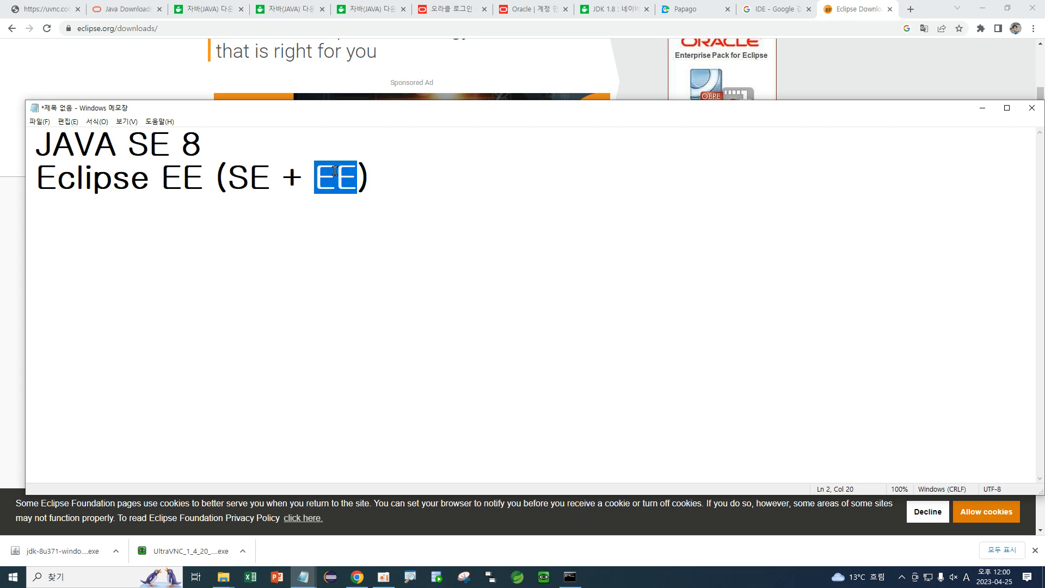
pyautogui.moveTo(249, 179); pyautogui.dragTo(270, 181)
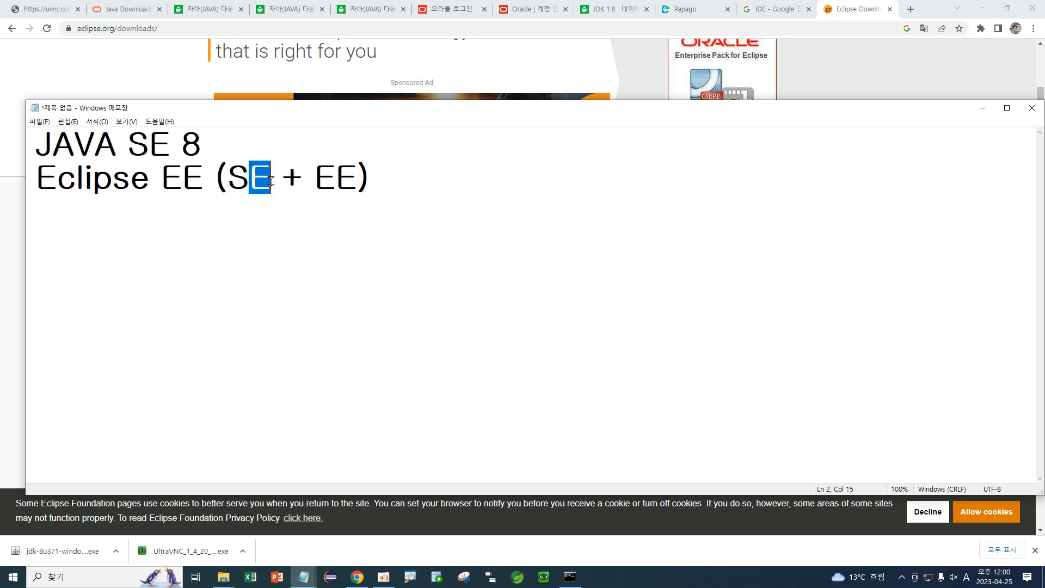
pyautogui.click(271, 181)
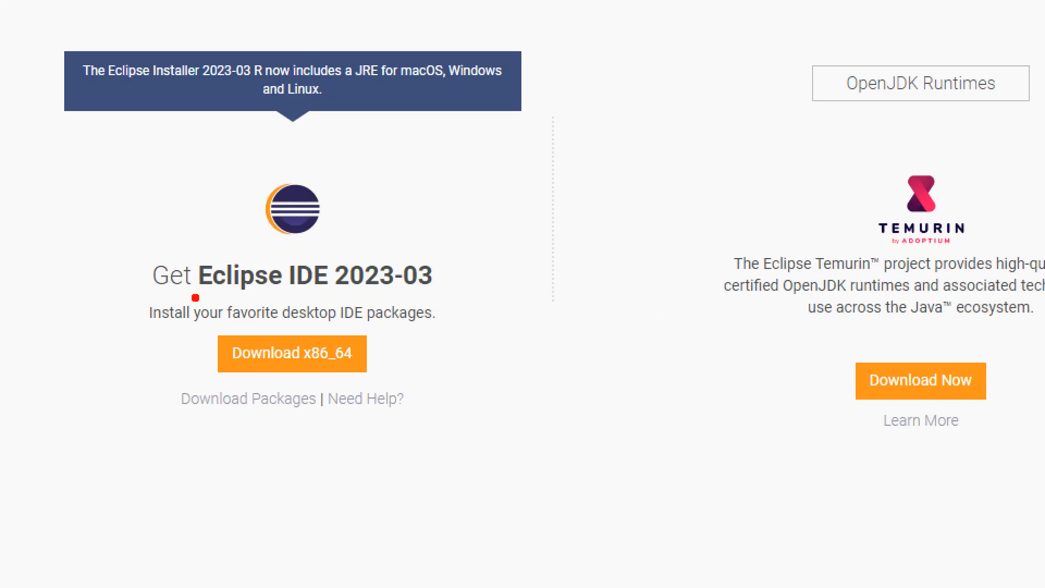
# Mark up the zoomed download page by underlining "Eclipse IDE 2023-03" and handwriting "SE" above it in red.
pyautogui.moveTo(196, 297); pyautogui.dragTo(472, 300)
pyautogui.moveTo(463, 197)
pyautogui.mouseDown()
pyautogui.moveTo(429, 238)
pyautogui.moveTo(479, 229)
pyautogui.moveTo(506, 243)
pyautogui.moveTo(512, 216)
pyautogui.mouseUp()
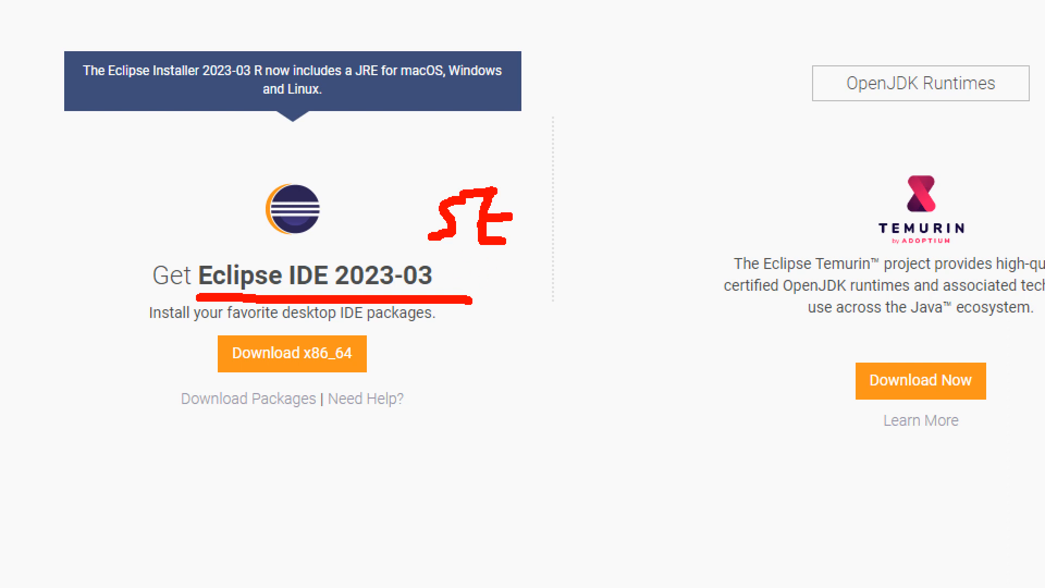
pyautogui.moveTo(175, 418)
pyautogui.mouseDown()
pyautogui.moveTo(304, 422)
pyautogui.moveTo(324, 404)
pyautogui.moveTo(283, 383)
pyautogui.moveTo(181, 381)
pyautogui.moveTo(176, 431)
pyautogui.mouseUp()
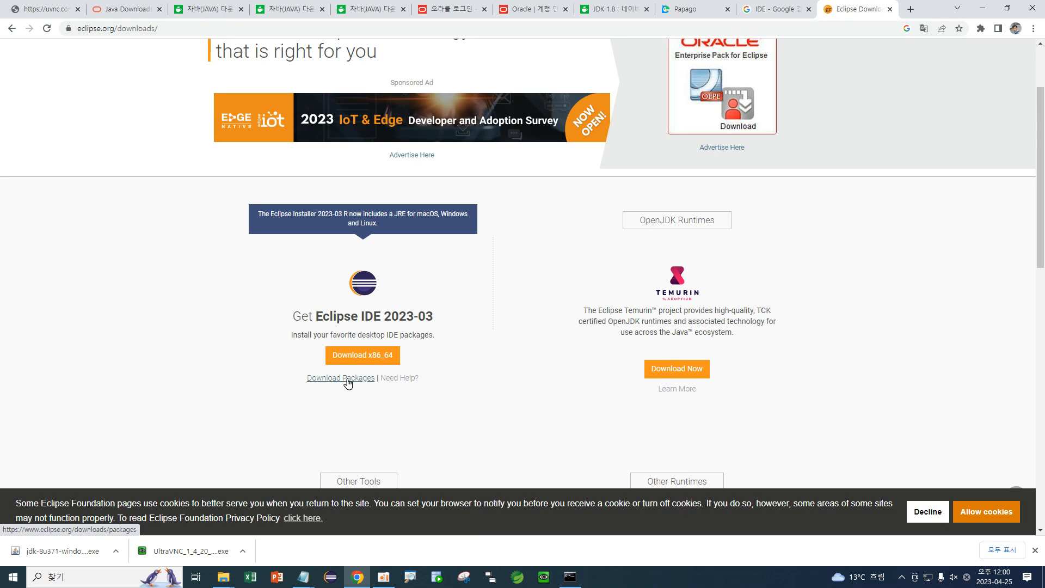
# Open the Download Packages page for Eclipse IDE 2023-03.
pyautogui.click(348, 383)
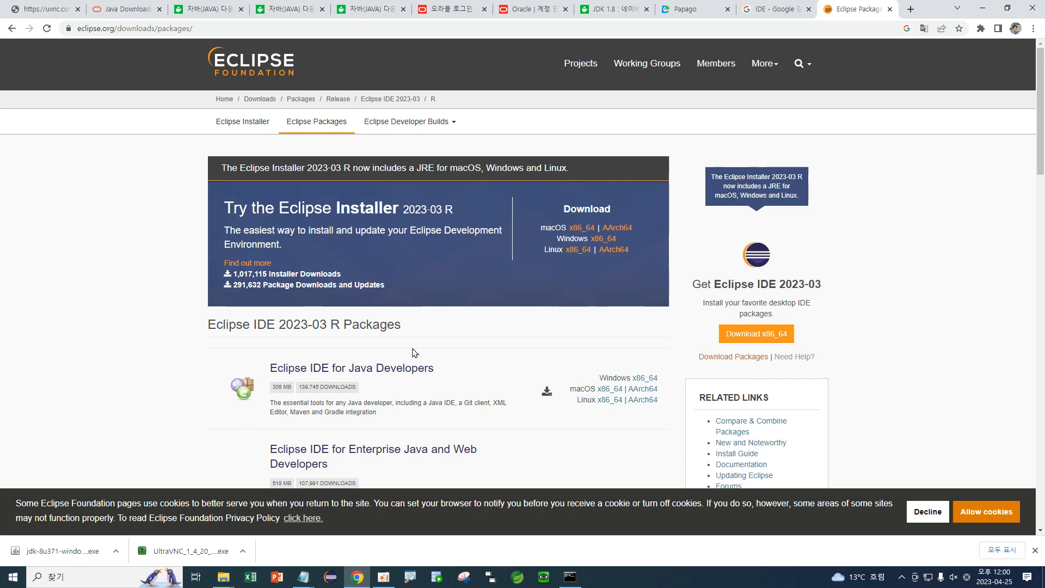
# Mark up the package list in red, circling "IDE", "Java Developers" and "Web", underlining "Enterprise", and linking the two packages with a plus and arrow.
pyautogui.scroll(-4, 481, 325)
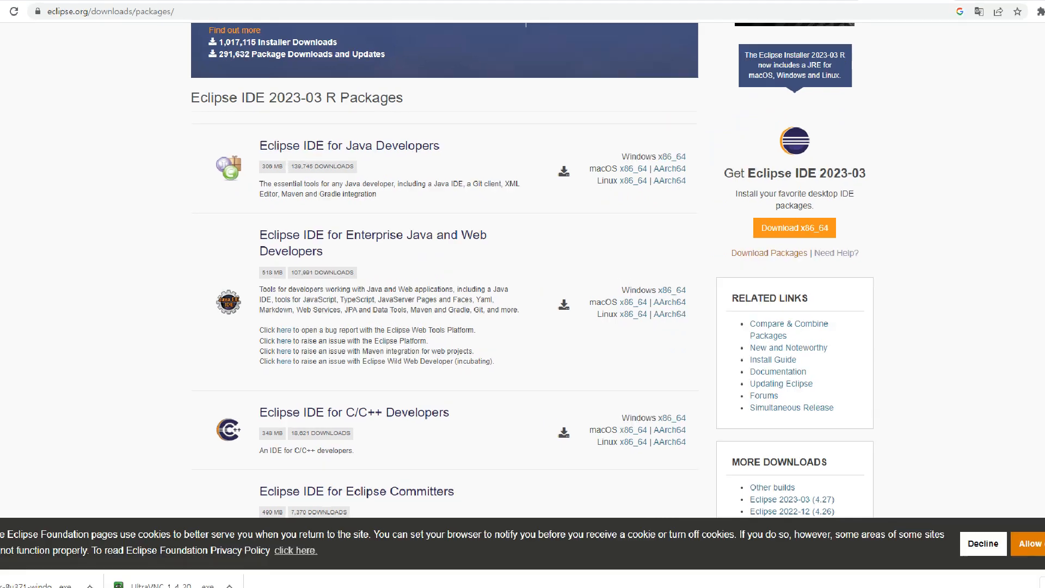
pyautogui.moveTo(320, 157)
pyautogui.mouseDown()
pyautogui.moveTo(298, 149)
pyautogui.moveTo(322, 132)
pyautogui.moveTo(564, 141)
pyautogui.moveTo(447, 79)
pyautogui.moveTo(380, 127)
pyautogui.mouseUp()
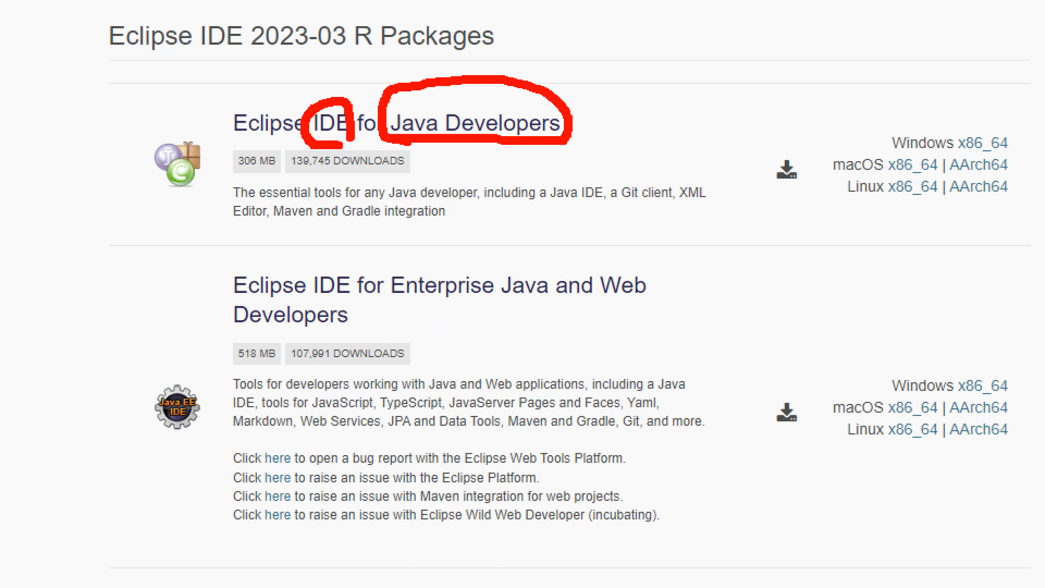
pyautogui.moveTo(393, 307); pyautogui.dragTo(511, 314)
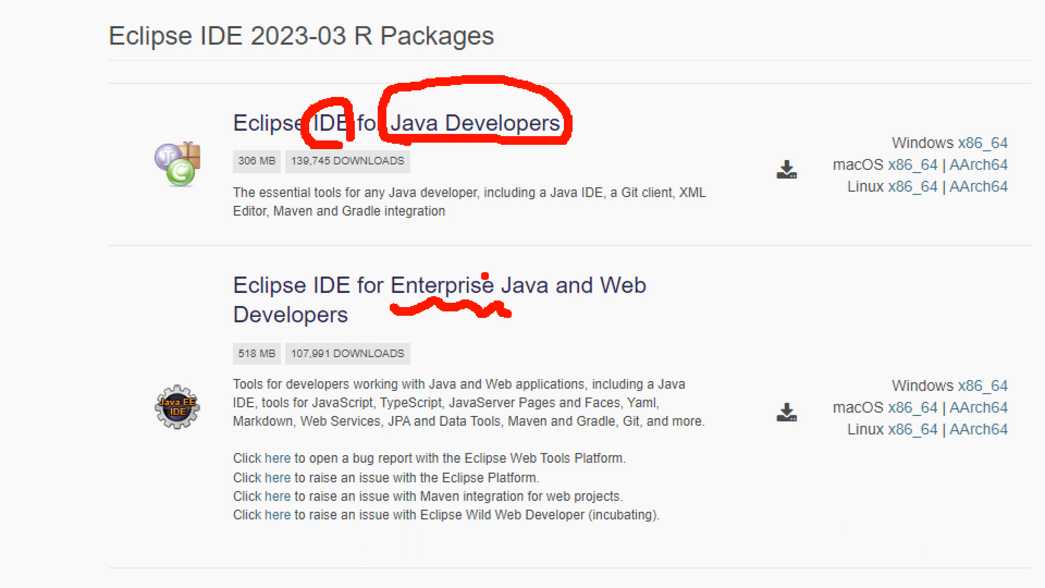
pyautogui.moveTo(632, 307)
pyautogui.mouseDown()
pyautogui.moveTo(604, 308)
pyautogui.moveTo(632, 256)
pyautogui.moveTo(627, 315)
pyautogui.mouseUp()
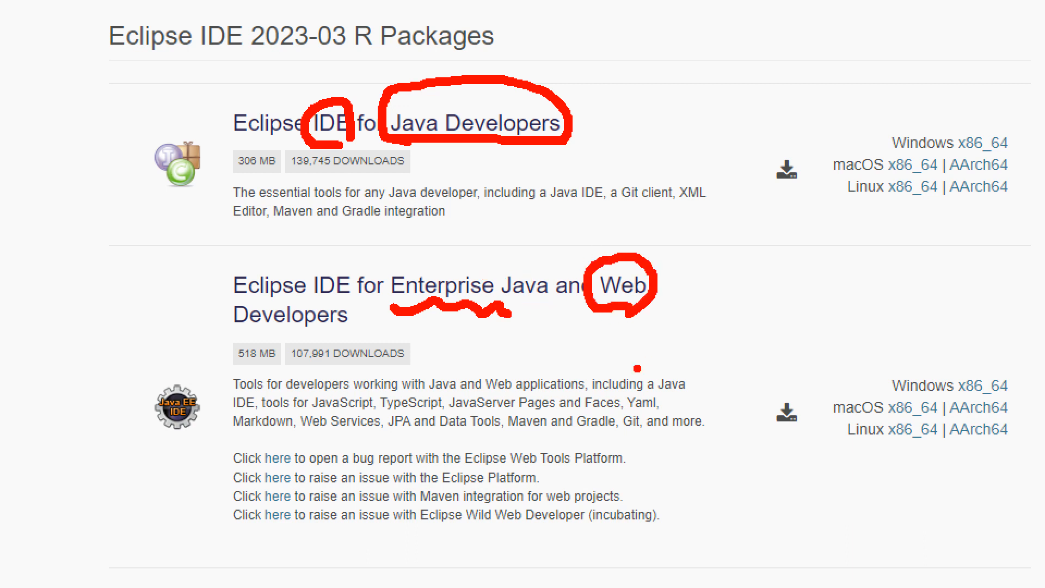
pyautogui.moveTo(603, 146)
pyautogui.mouseDown()
pyautogui.moveTo(591, 204)
pyautogui.moveTo(620, 163)
pyautogui.moveTo(647, 245)
pyautogui.moveTo(638, 229)
pyautogui.moveTo(671, 230)
pyautogui.mouseUp()
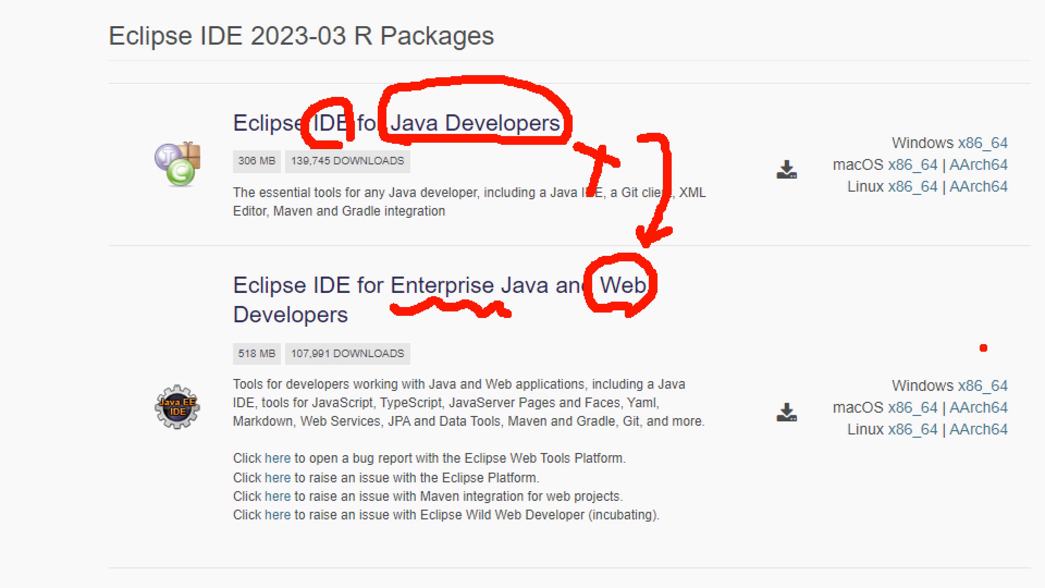
pyautogui.press('Escape')
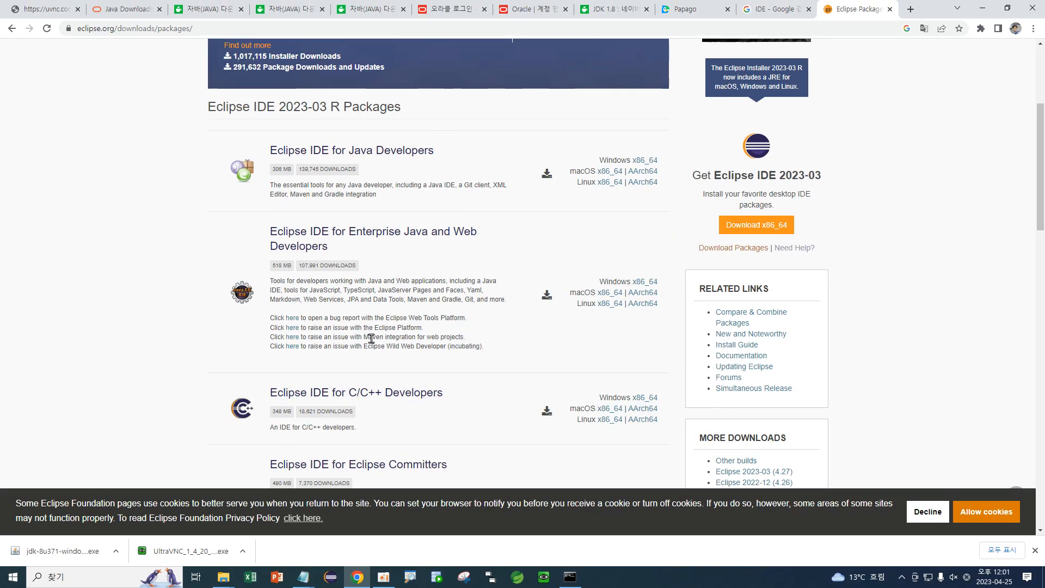
# Mark the Windows x86_64 link of Eclipse IDE for Enterprise Java and Web Developers in red and open its download page.
pyautogui.moveTo(390, 294); pyautogui.dragTo(393, 335)
pyautogui.click(483, 334)
pyautogui.hotkey('ctrl', '1')
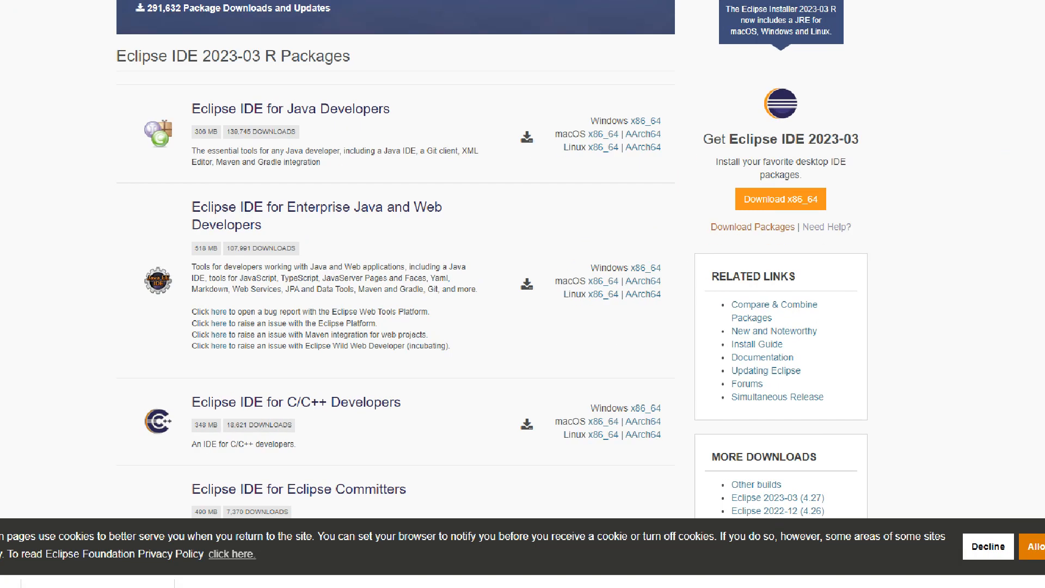
pyautogui.moveTo(552, 224)
pyautogui.mouseDown()
pyautogui.moveTo(611, 228)
pyautogui.moveTo(618, 207)
pyautogui.moveTo(661, 195)
pyautogui.moveTo(687, 215)
pyautogui.moveTo(665, 232)
pyautogui.moveTo(624, 232)
pyautogui.mouseUp()
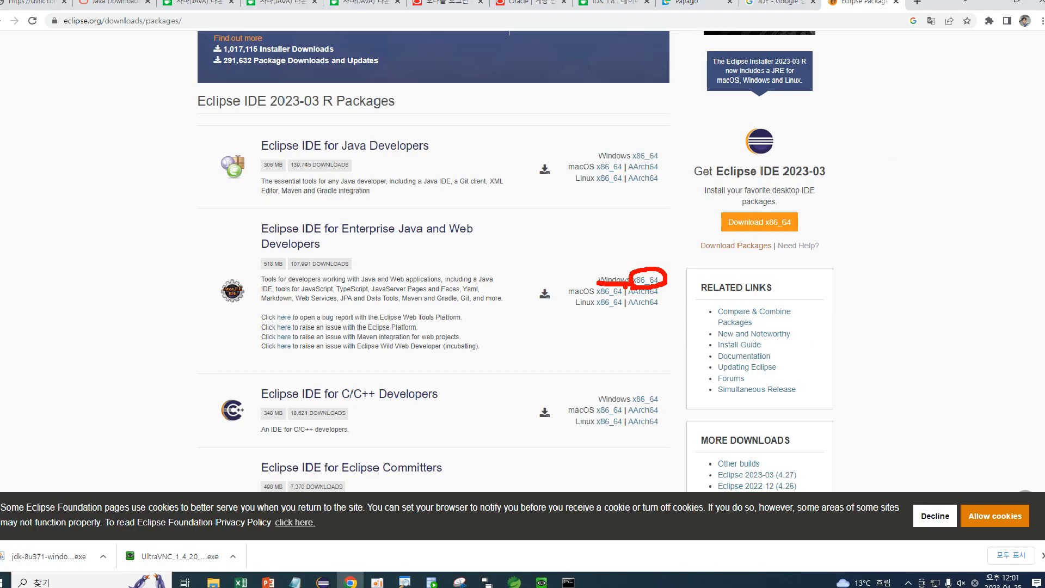
pyautogui.press('Escape')
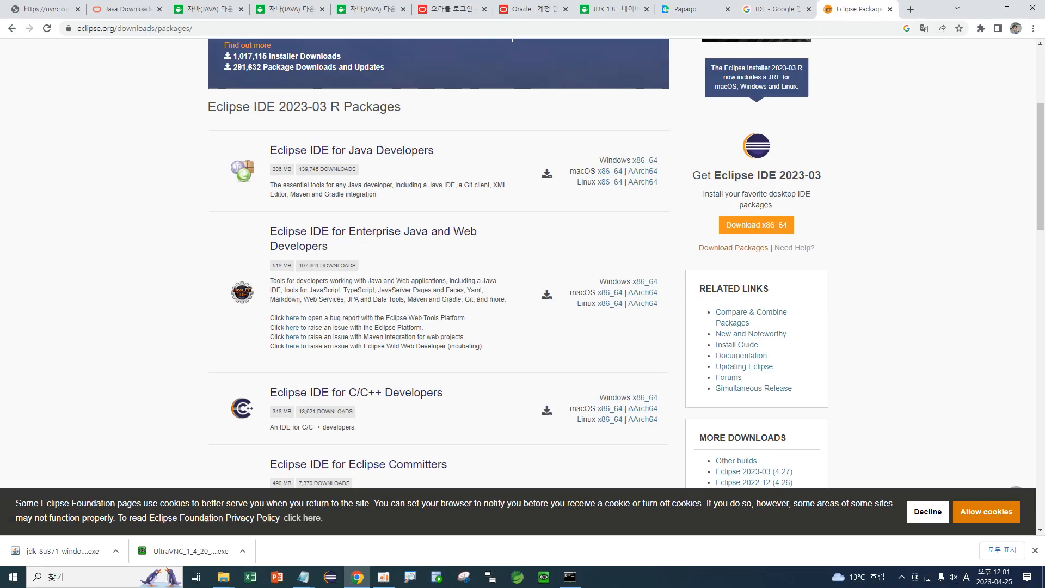
pyautogui.click(646, 282)
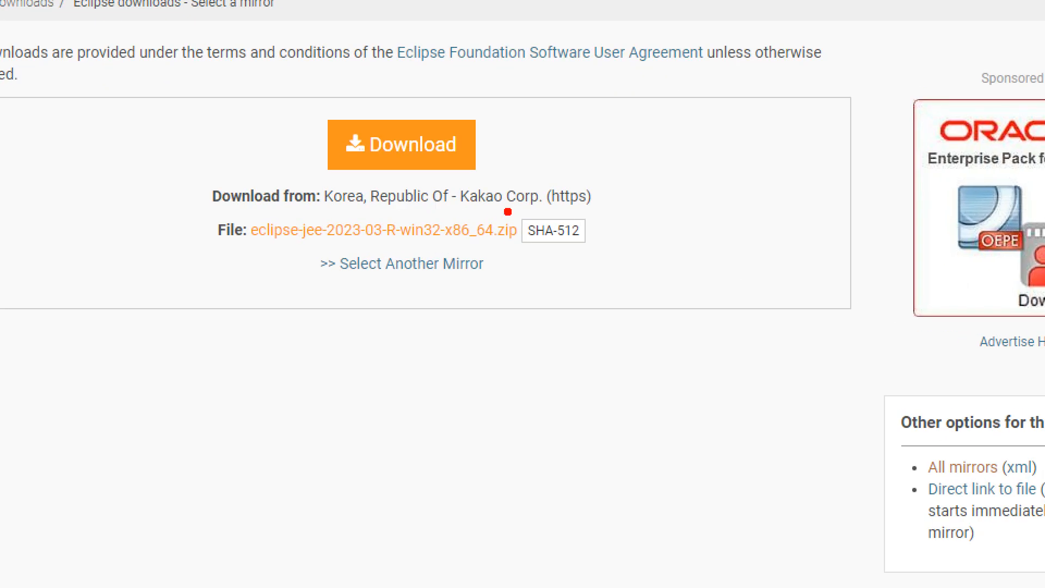
# Circle "Kakao", box the Korean mirror's full name, and underline "Select Another Mirror" in red on the zoomed download page.
pyautogui.moveTo(493, 212)
pyautogui.mouseDown()
pyautogui.moveTo(470, 213)
pyautogui.moveTo(514, 180)
pyautogui.moveTo(518, 215)
pyautogui.mouseUp()
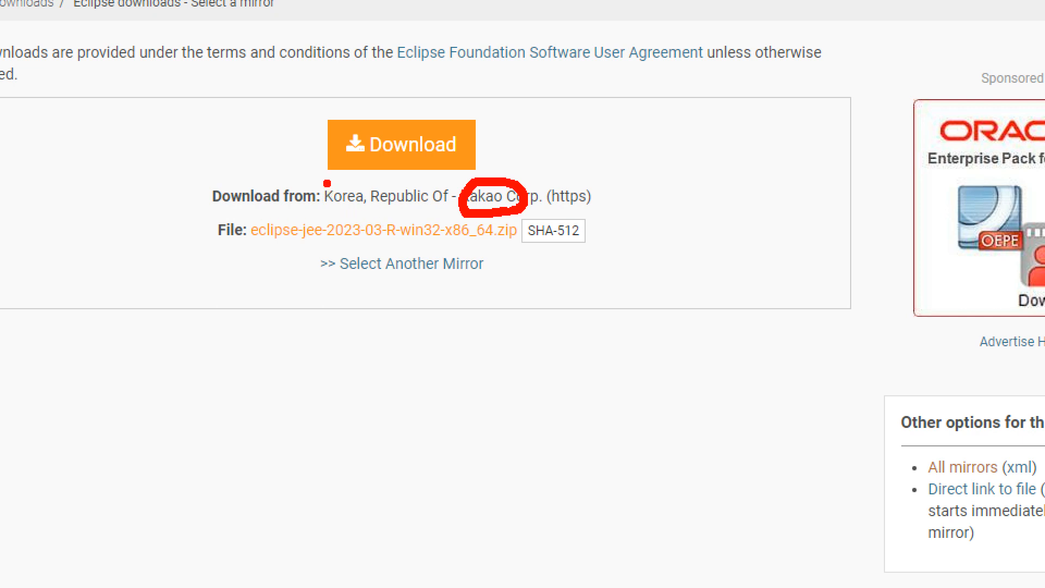
pyautogui.moveTo(326, 182)
pyautogui.mouseDown()
pyautogui.moveTo(321, 215)
pyautogui.moveTo(592, 214)
pyautogui.moveTo(610, 182)
pyautogui.moveTo(322, 175)
pyautogui.mouseUp()
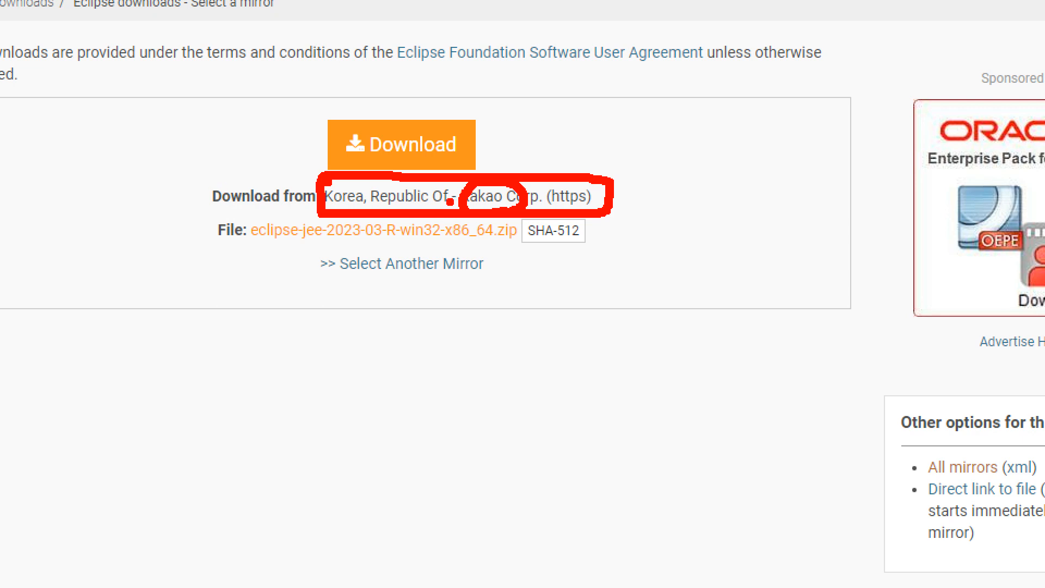
pyautogui.moveTo(336, 283); pyautogui.dragTo(490, 283)
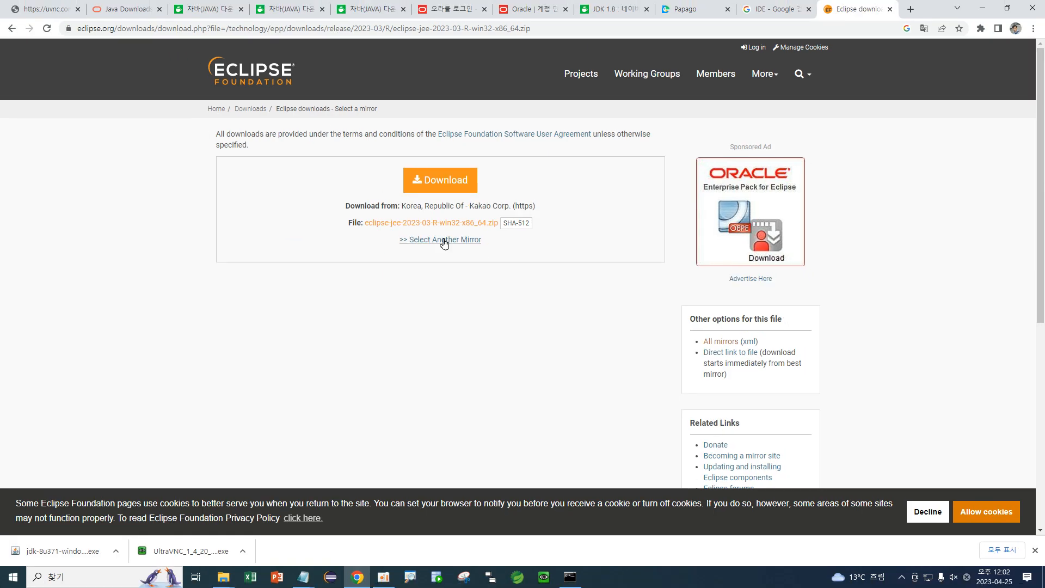
# Expand the list of alternative mirrors and mark the Japan, China and Canada entries in red.
pyautogui.click(398, 263)
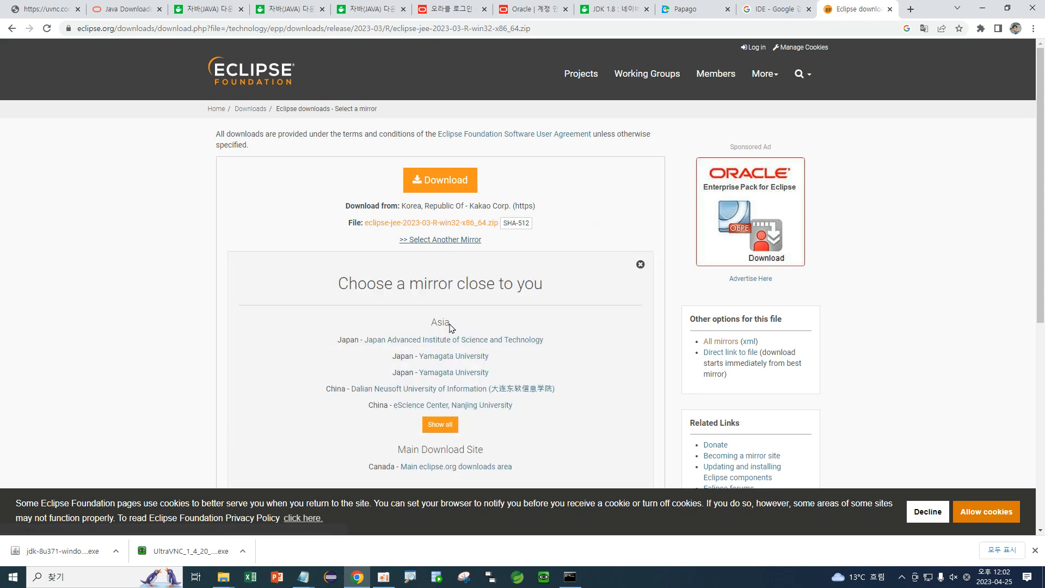
pyautogui.scroll(-3, 464, 276)
pyautogui.scroll(1, 514, 283)
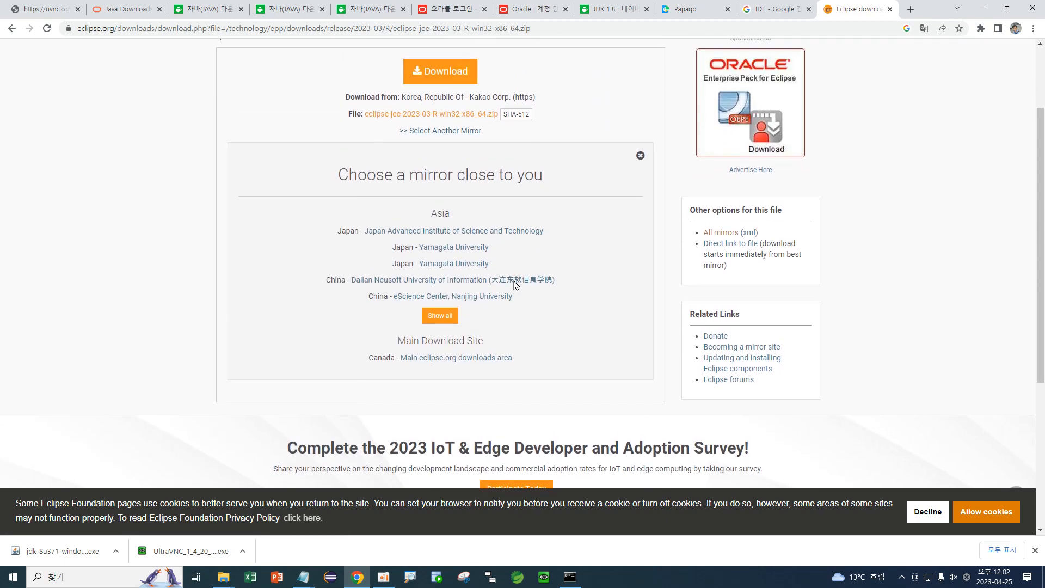
pyautogui.moveTo(535, 228); pyautogui.dragTo(530, 257)
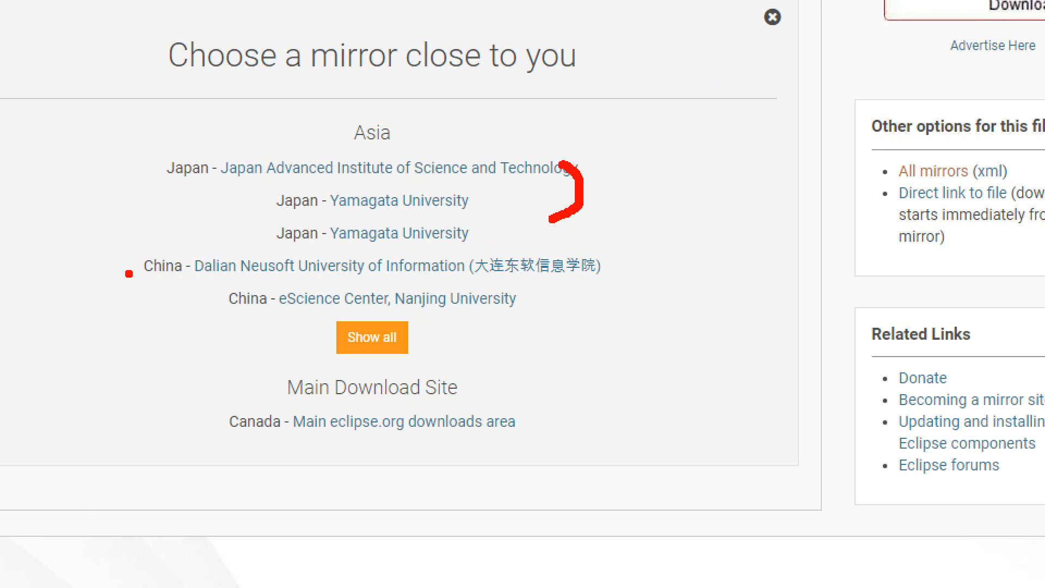
pyautogui.moveTo(129, 274); pyautogui.dragTo(195, 276)
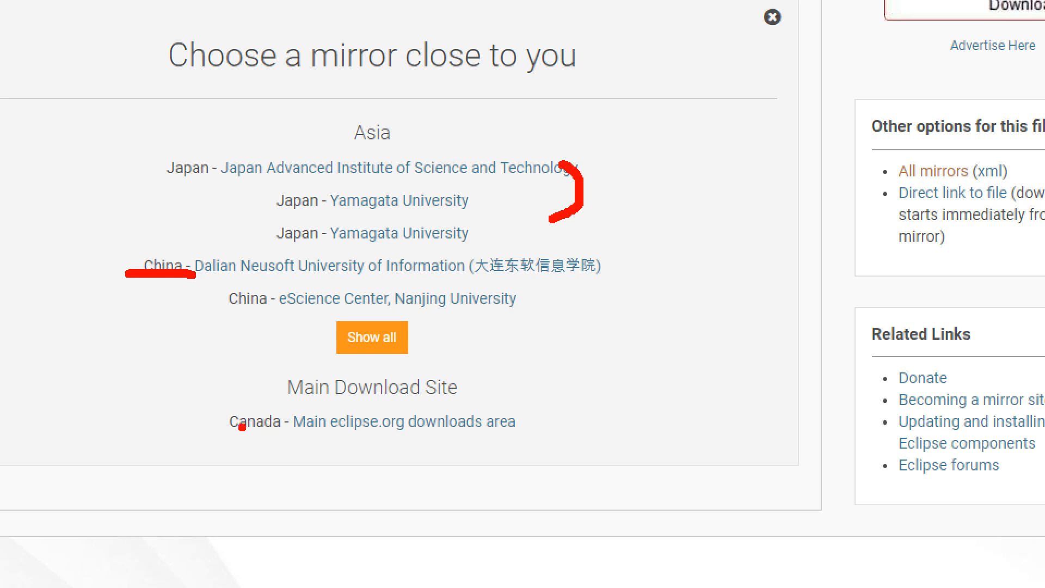
pyautogui.moveTo(221, 435); pyautogui.dragTo(278, 436)
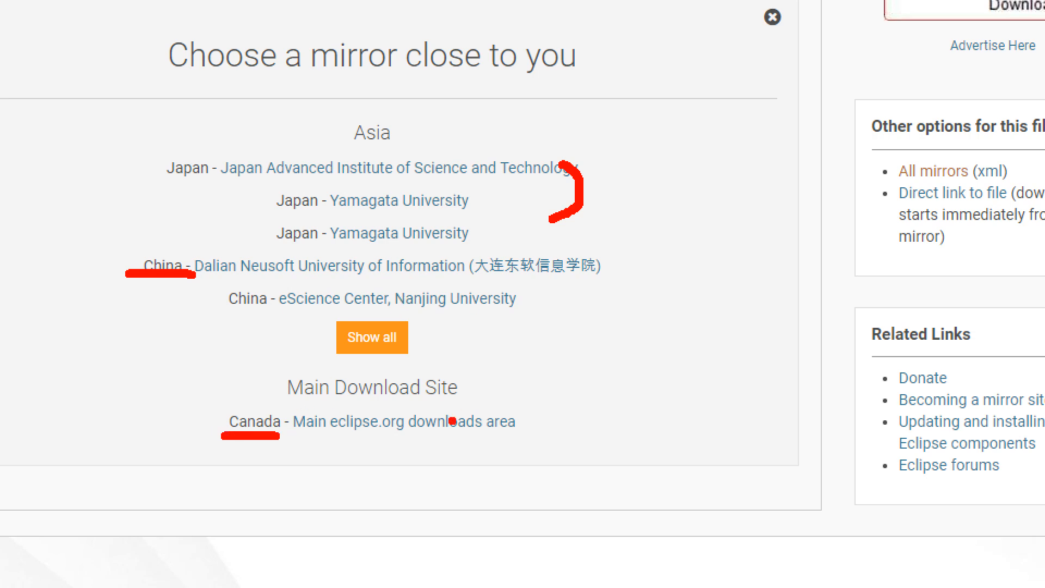
pyautogui.press('Escape')
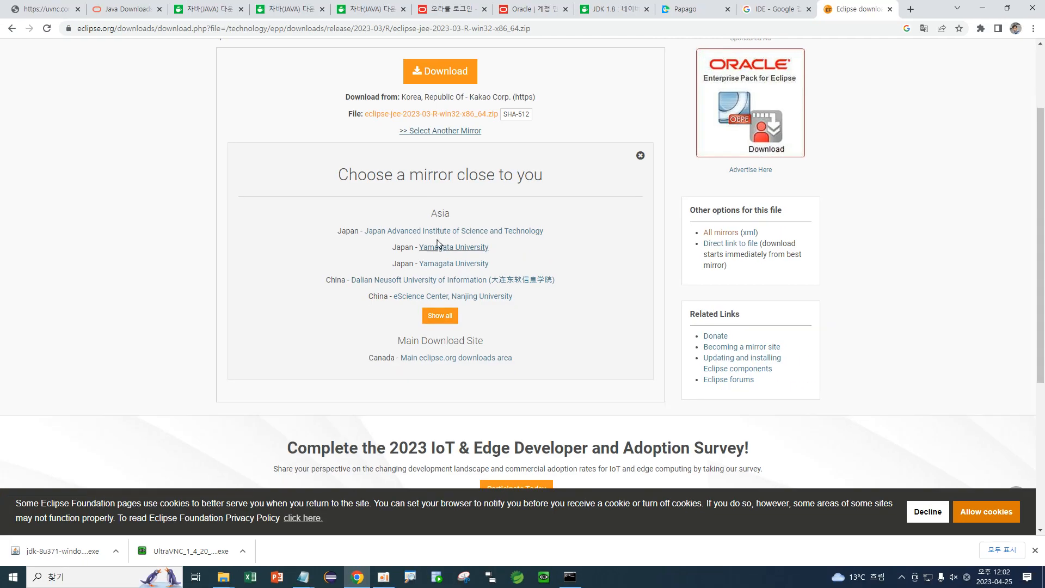
# Underline the platform parts of the file name in red, and download eclipse-jee-2023-03-R-win32-x86_64.zip from the Kakao Corp. mirror.
pyautogui.scroll(1, 522, 219)
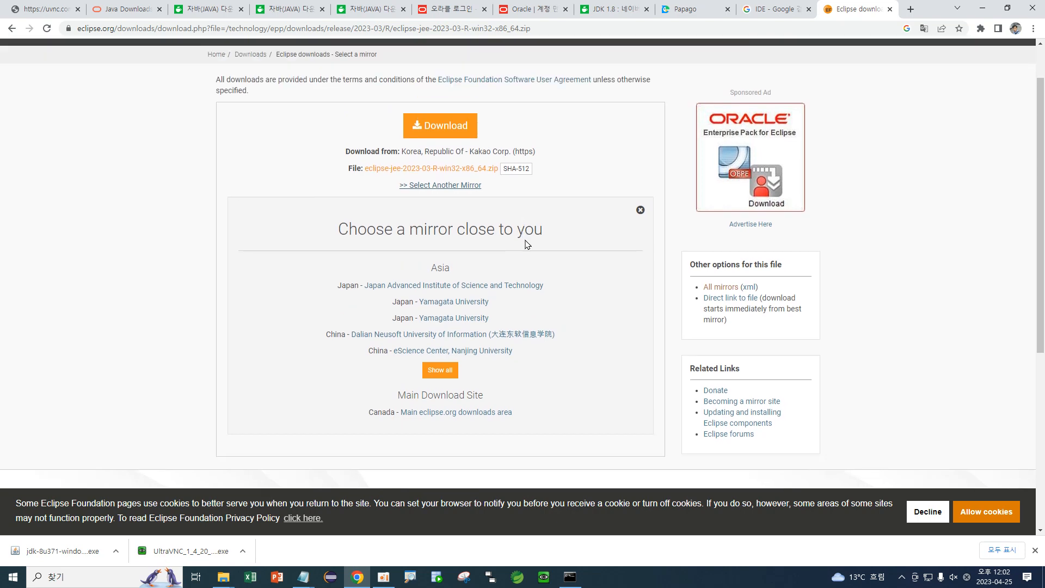
pyautogui.scroll(1, 522, 233)
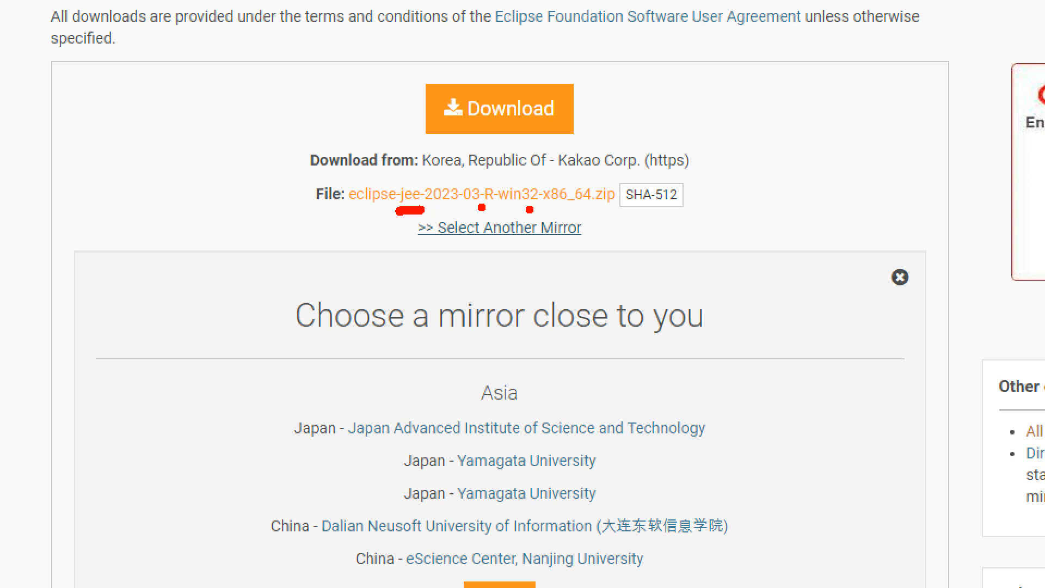
pyautogui.moveTo(518, 207); pyautogui.dragTo(540, 207)
pyautogui.moveTo(553, 206); pyautogui.dragTo(590, 207)
pyautogui.press('Escape')
pyautogui.click(446, 226)
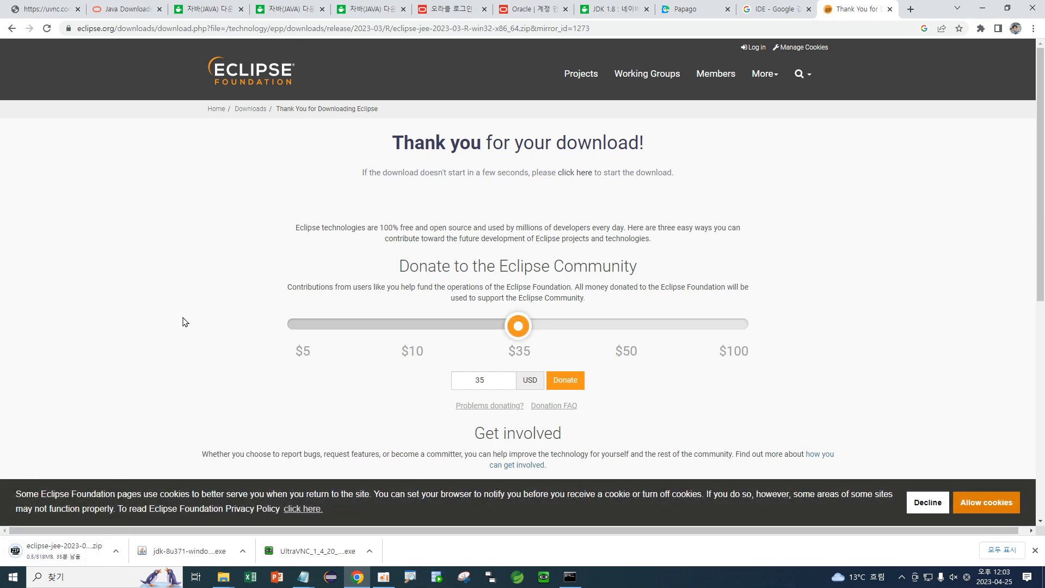
# Highlight the headings "Thank you for your download!" and "Donate to the Eclipse Community" to read them on the download page.
pyautogui.moveTo(386, 143); pyautogui.dragTo(680, 156)
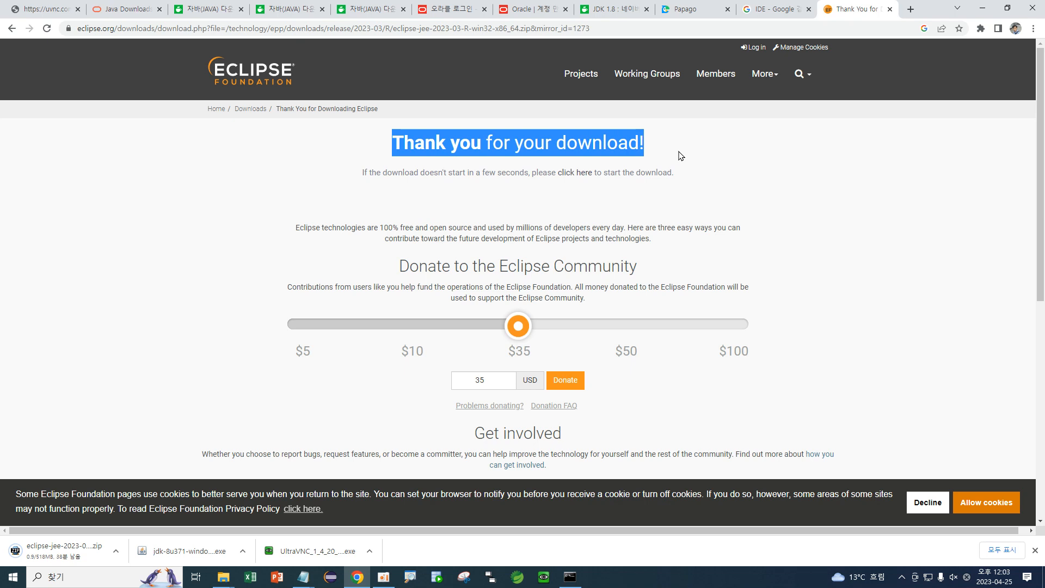
pyautogui.click(665, 157)
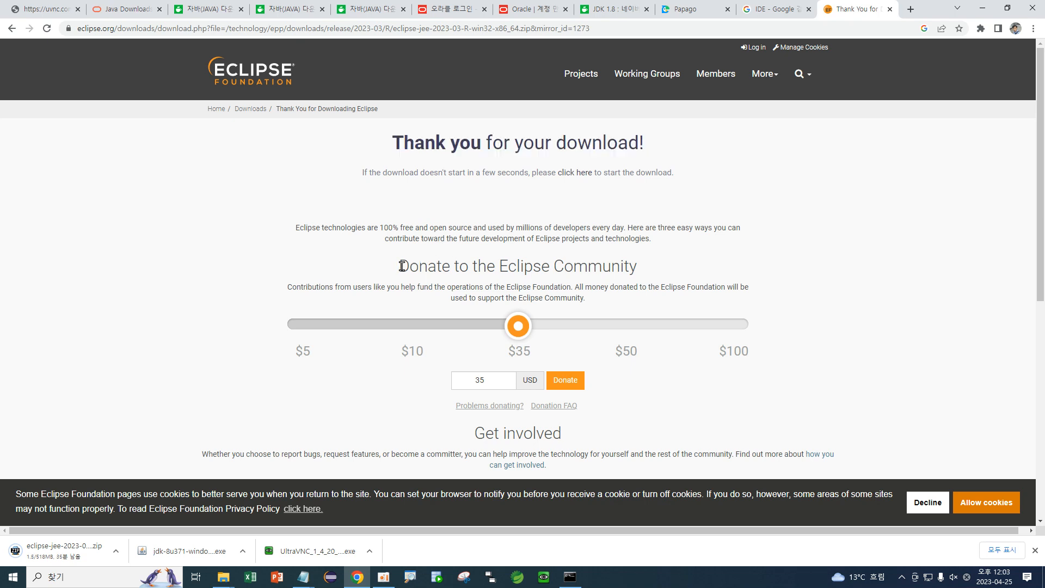
pyautogui.moveTo(400, 266); pyautogui.dragTo(634, 276)
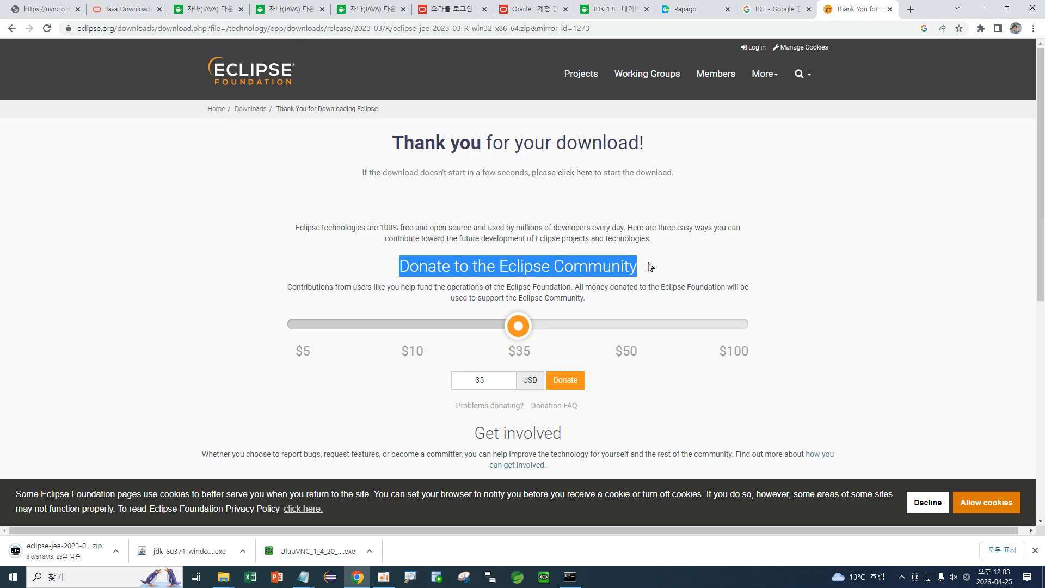
pyautogui.click(649, 267)
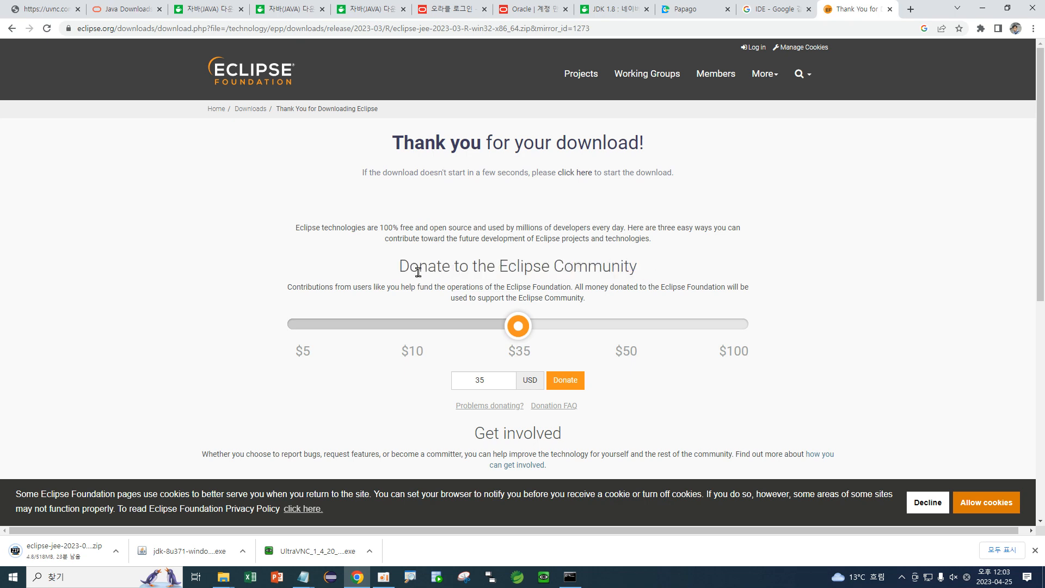
pyautogui.moveTo(401, 267); pyautogui.dragTo(644, 270)
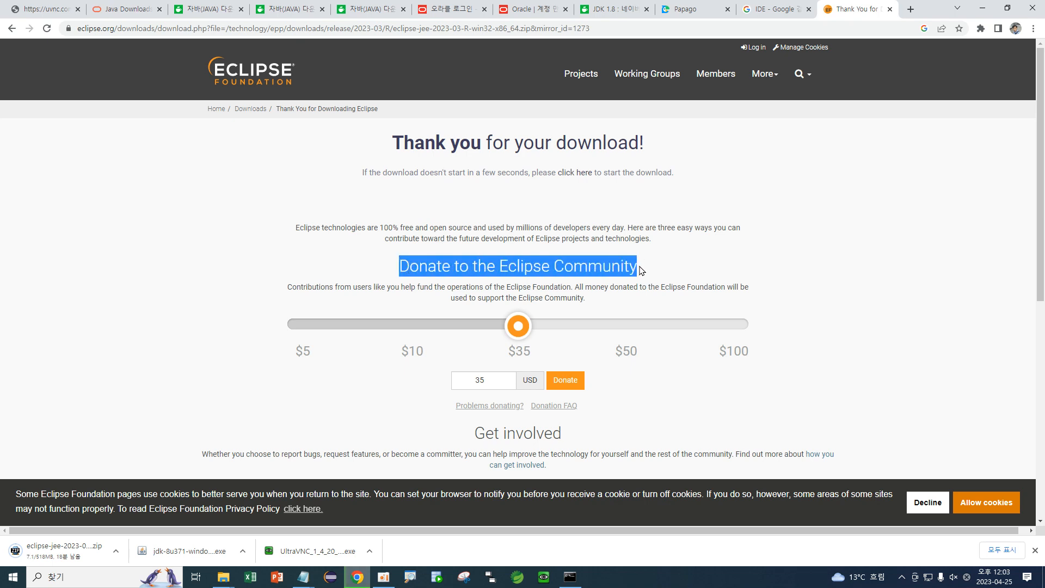
pyautogui.click(588, 270)
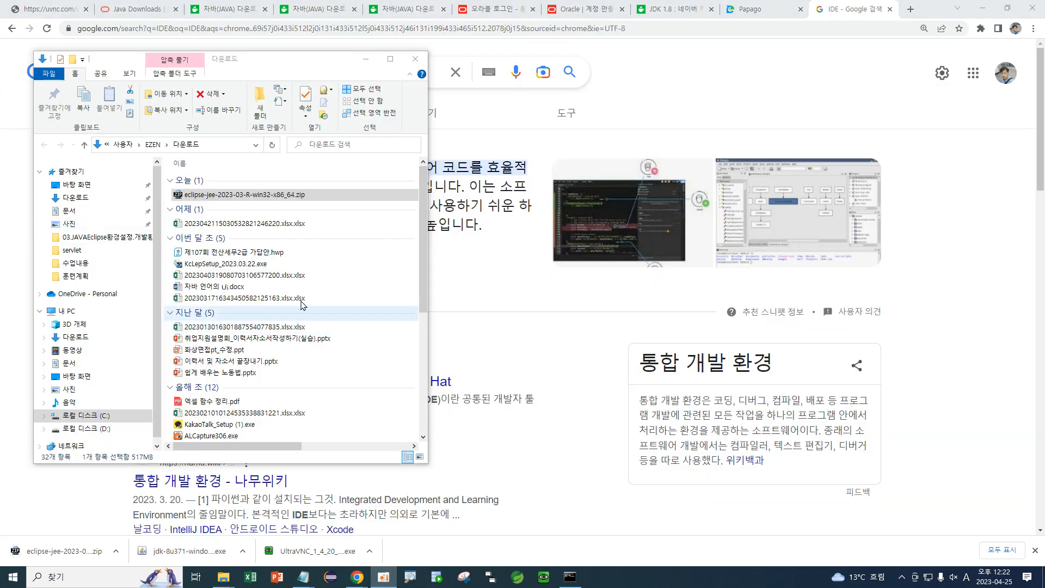
# Put eclipse-jee-2023-03-R-win32-x86_64.zip from the Downloads folder into the aws\download folder on drive D.
pyautogui.click(227, 197)
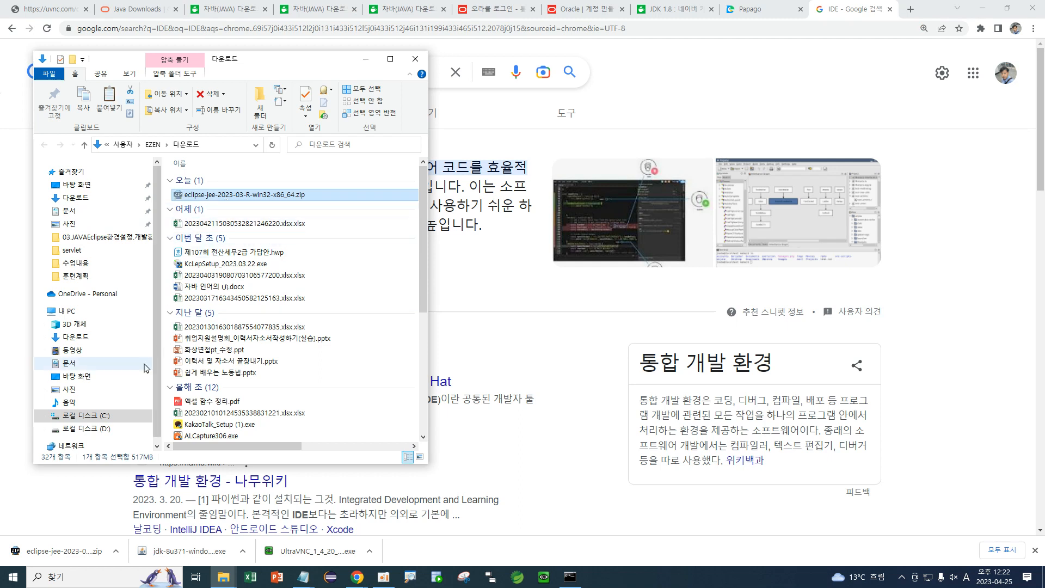
pyautogui.click(99, 430)
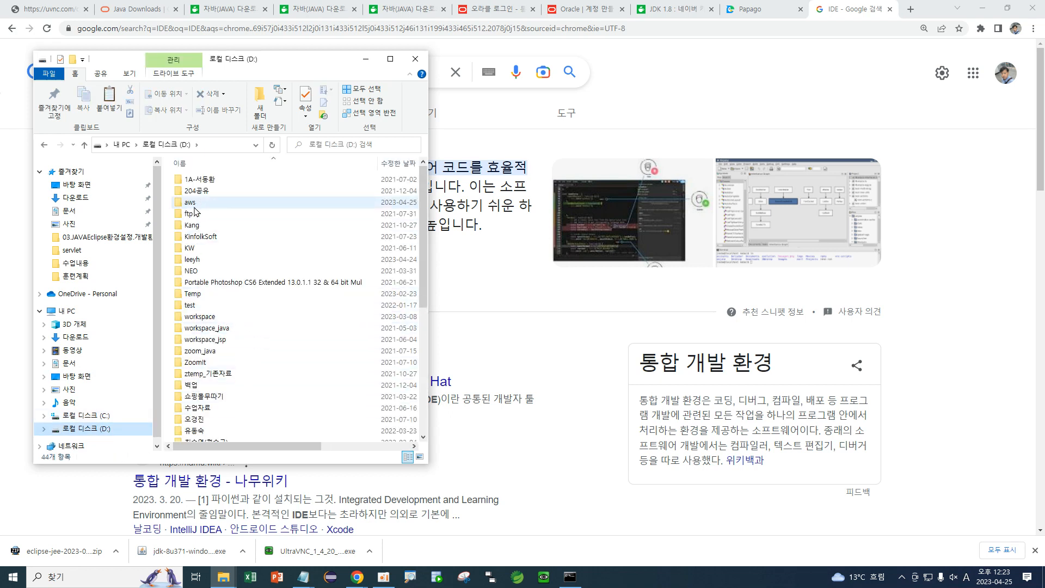
pyautogui.doubleClick(191, 203)
pyautogui.doubleClick(205, 181)
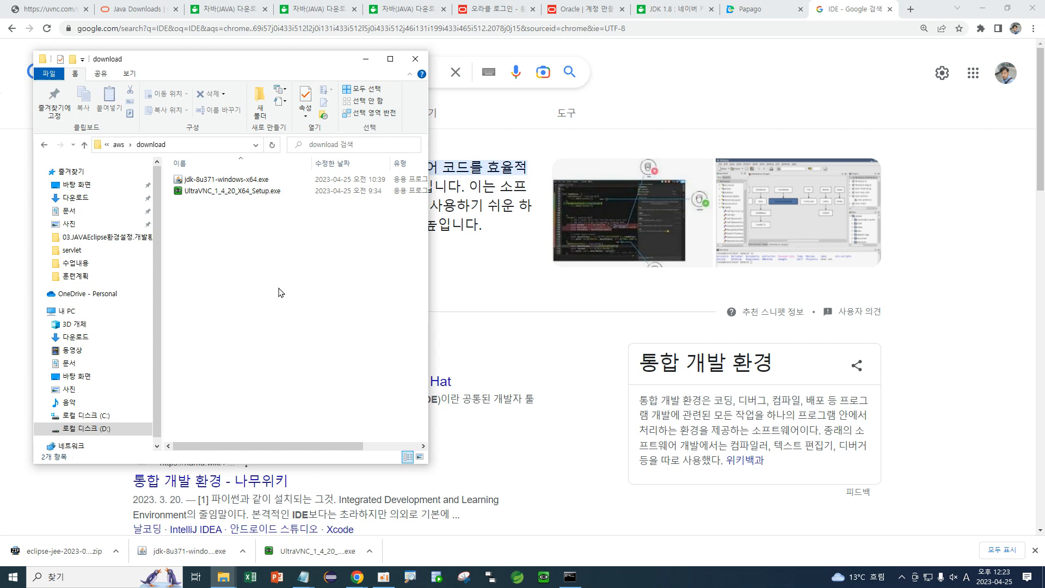
pyautogui.hotkey('ctrl', 'v')
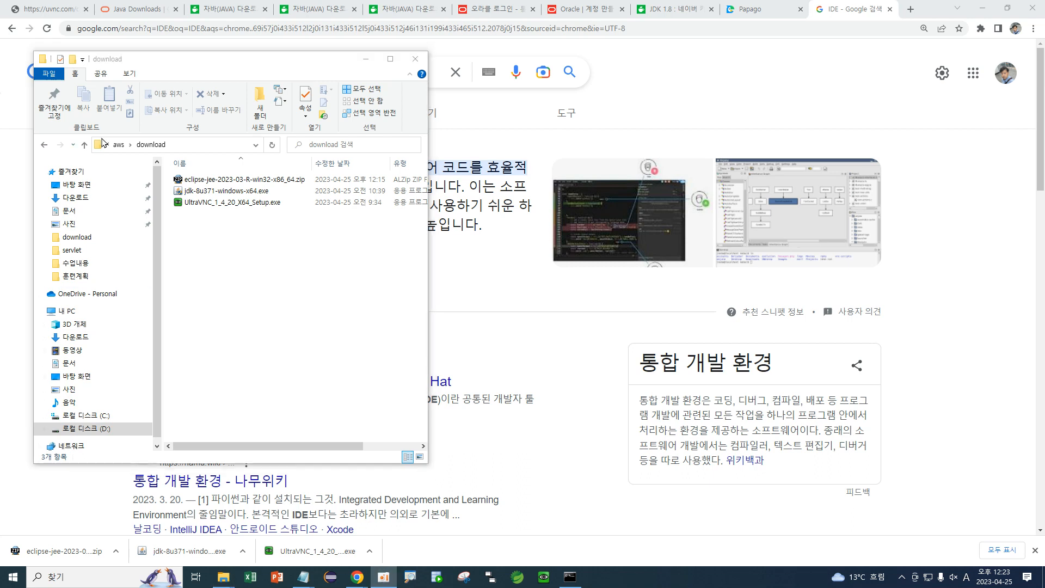
pyautogui.click(295, 187)
pyautogui.moveTo(429, 262); pyautogui.dragTo(615, 280)
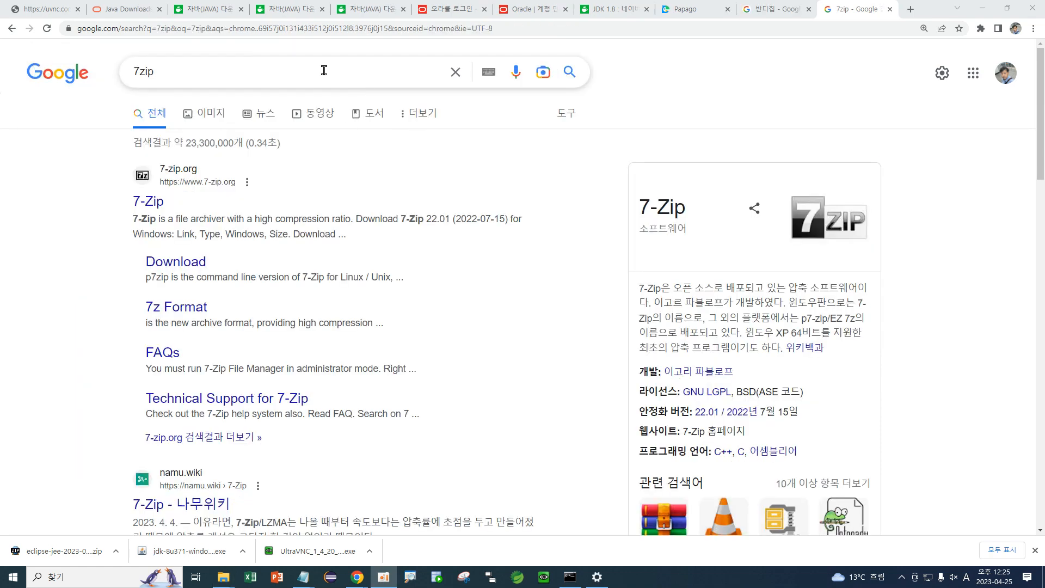
pyautogui.click(190, 67)
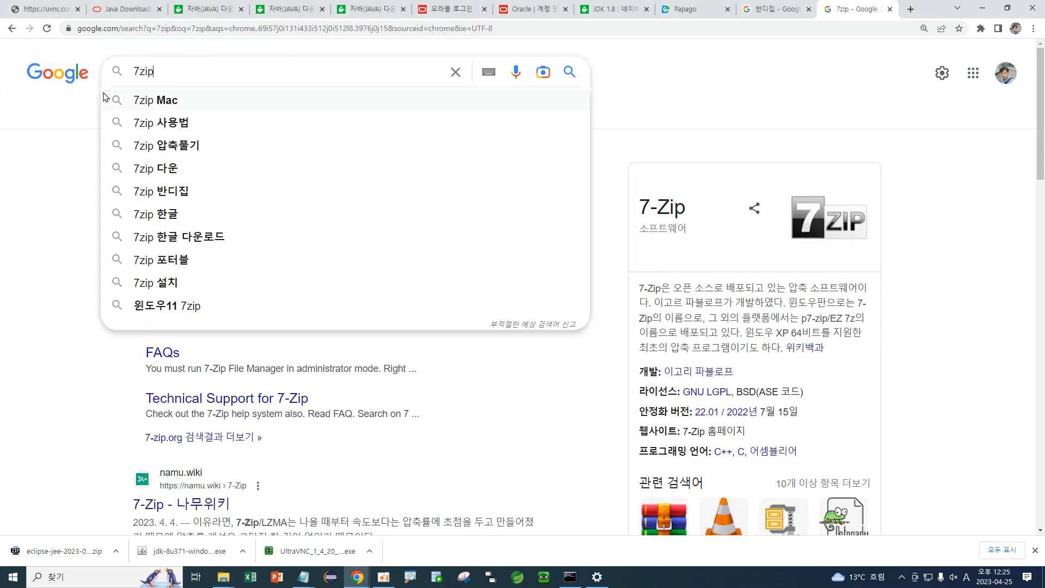
pyautogui.click(64, 136)
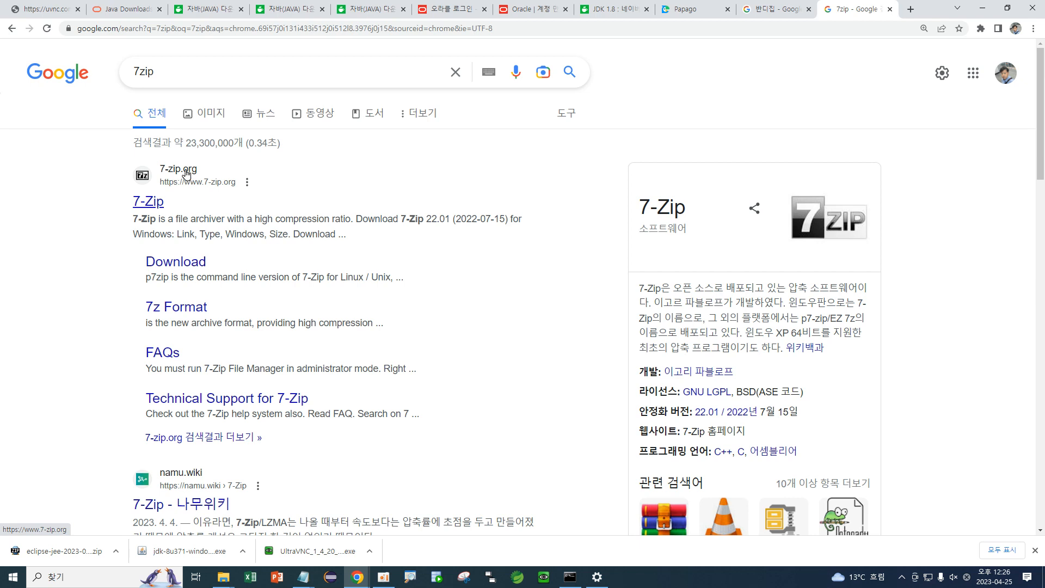
# Open the 7-zip.org site and download the 64-bit x64 Windows installer of 7-Zip 22.01.
pyautogui.click(182, 173)
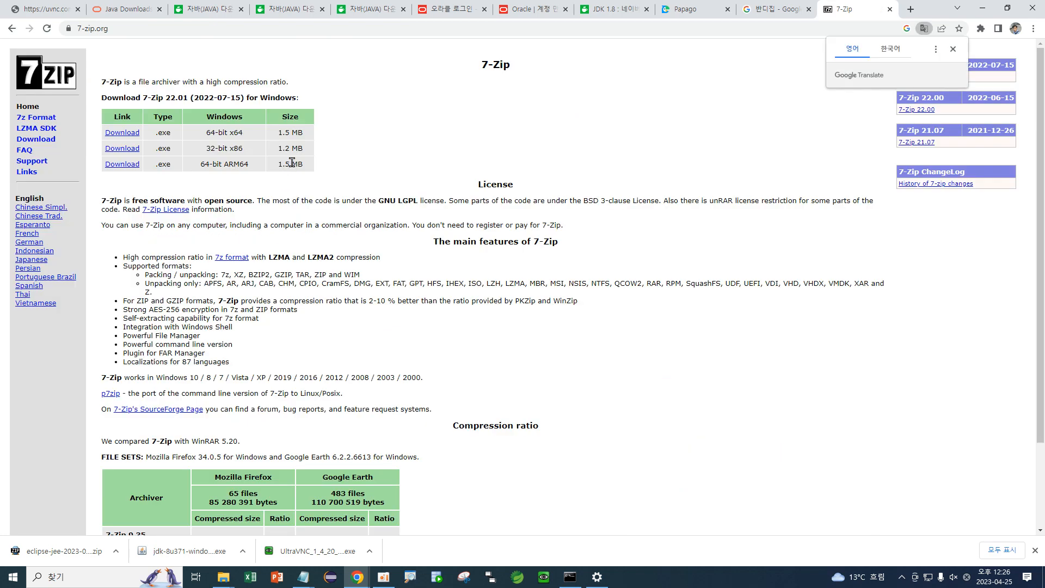
pyautogui.moveTo(207, 133); pyautogui.dragTo(252, 138)
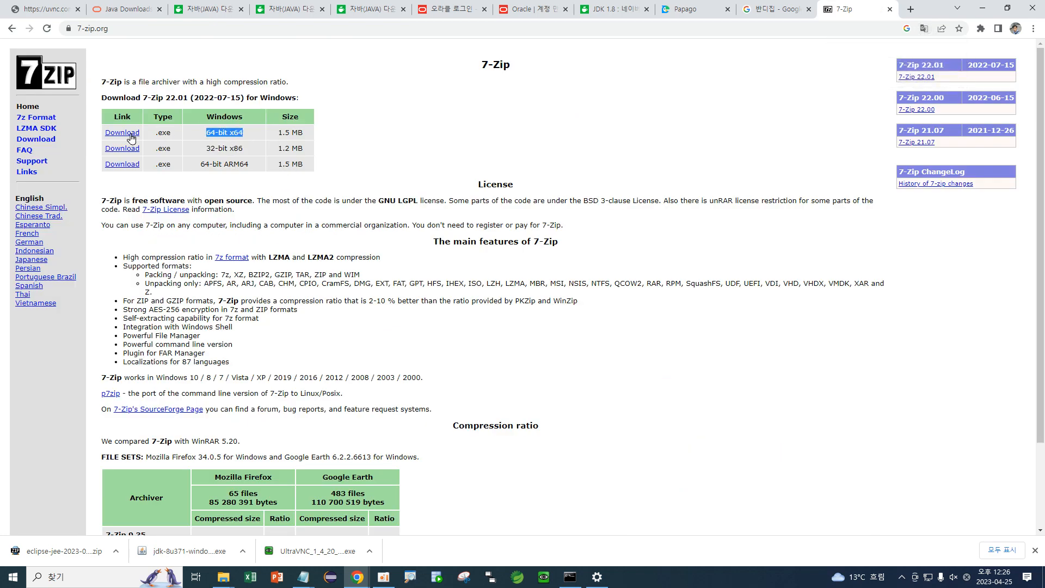
pyautogui.click(269, 136)
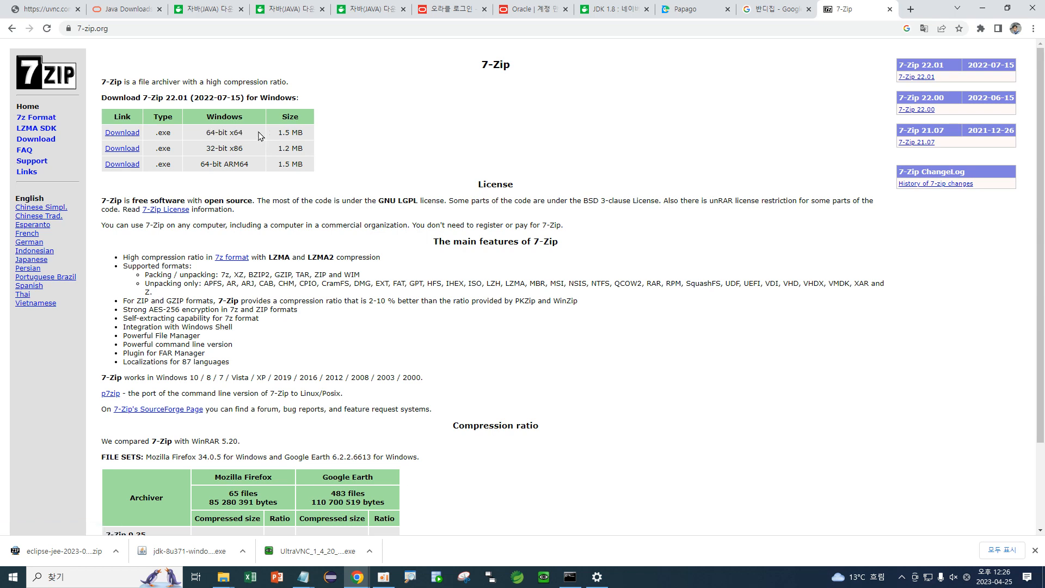
pyautogui.click(131, 134)
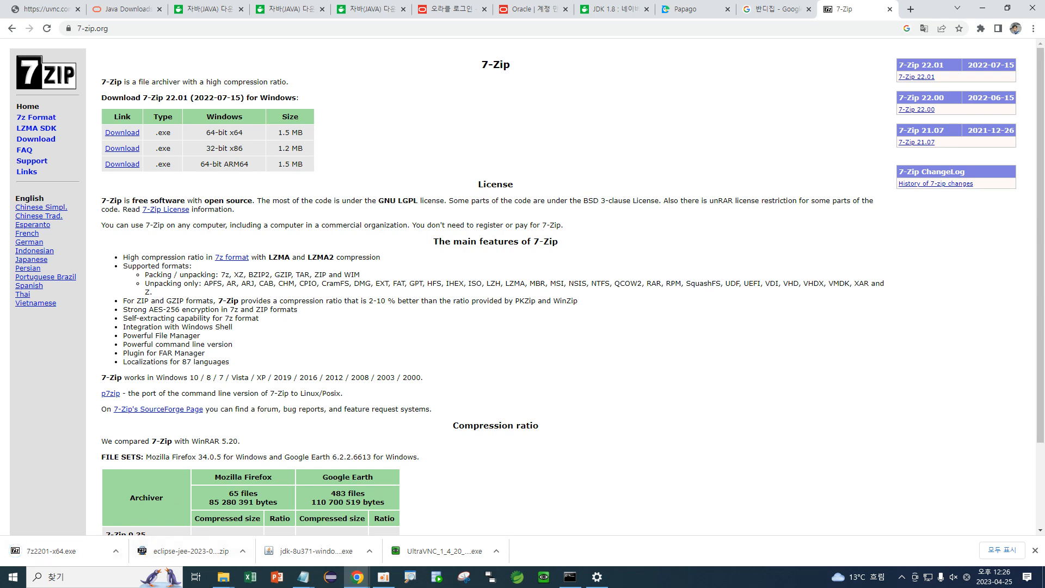
# Move 7z2201-x64.exe from the Downloads folder into the aws\download folder on drive D.
pyautogui.click(223, 577)
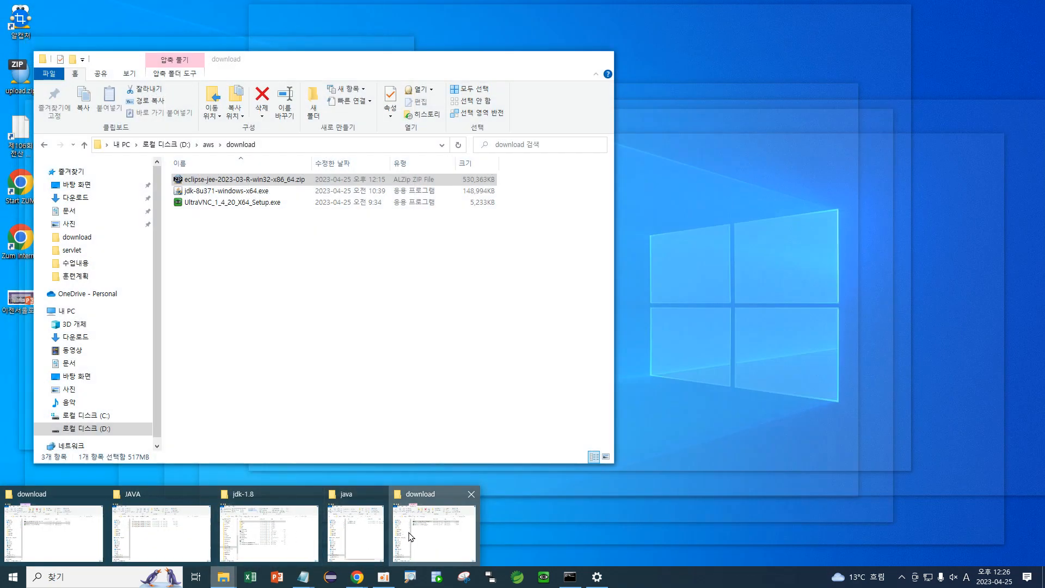
pyautogui.click(411, 537)
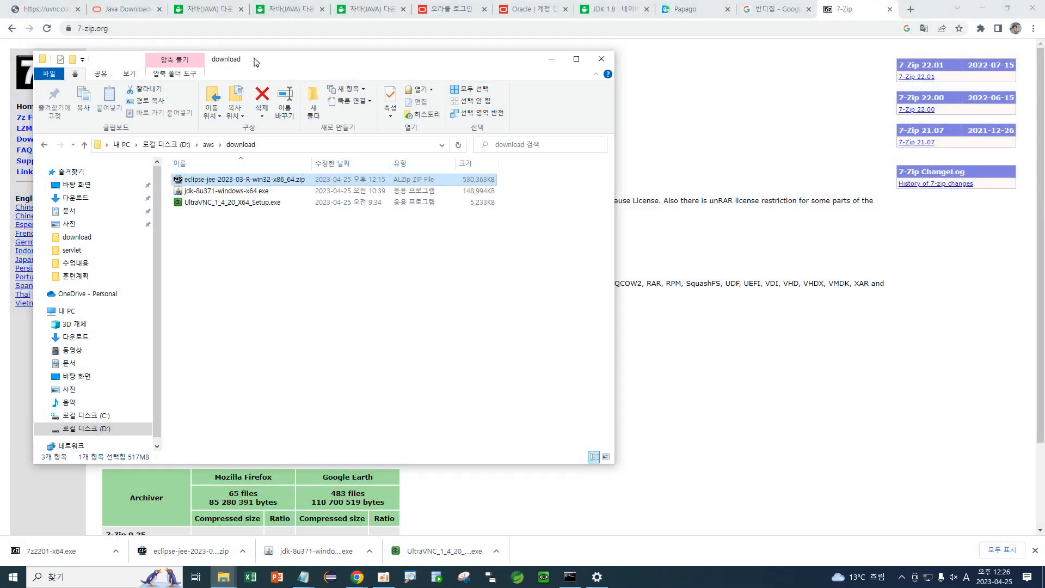
pyautogui.moveTo(258, 66); pyautogui.dragTo(594, 141)
pyautogui.click(224, 577)
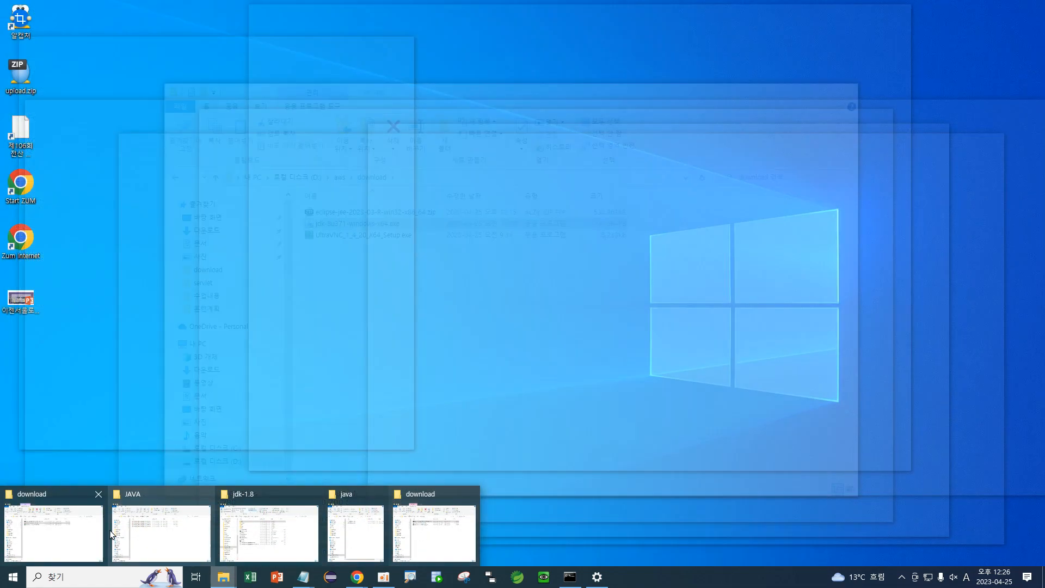
pyautogui.click(181, 532)
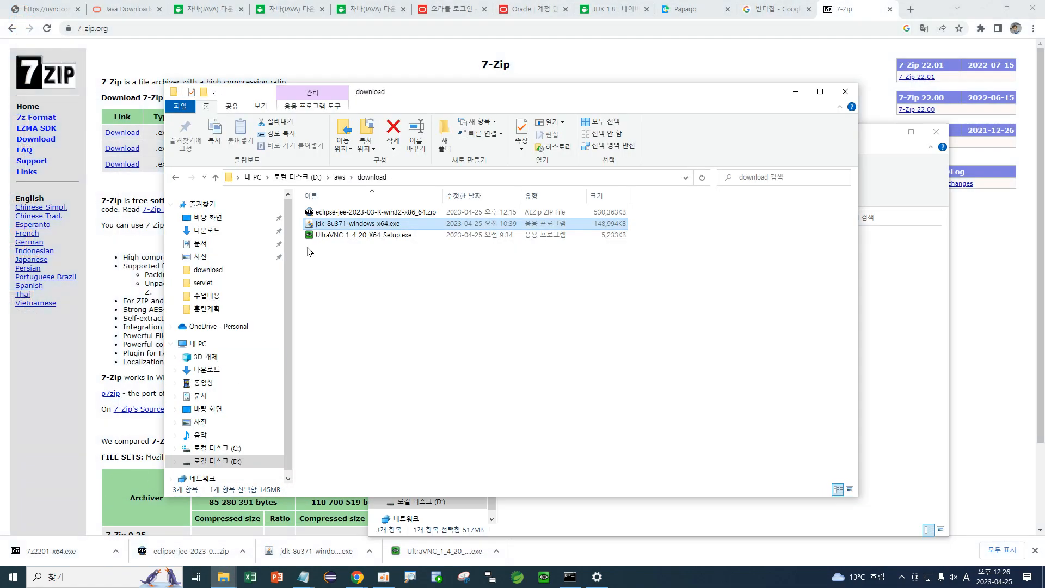
pyautogui.click(207, 371)
pyautogui.moveTo(575, 94); pyautogui.dragTo(476, 43)
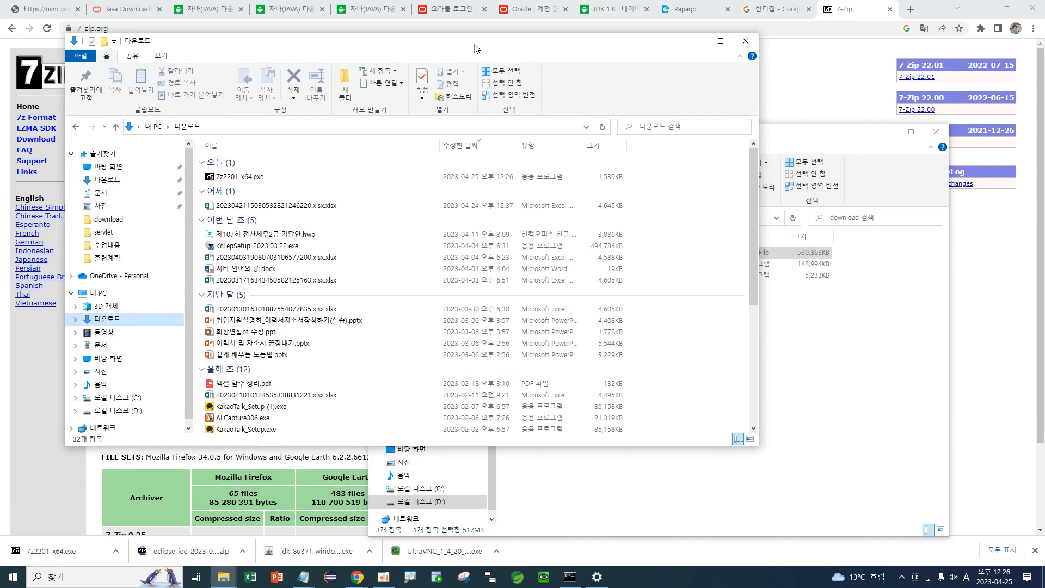
pyautogui.click(223, 183)
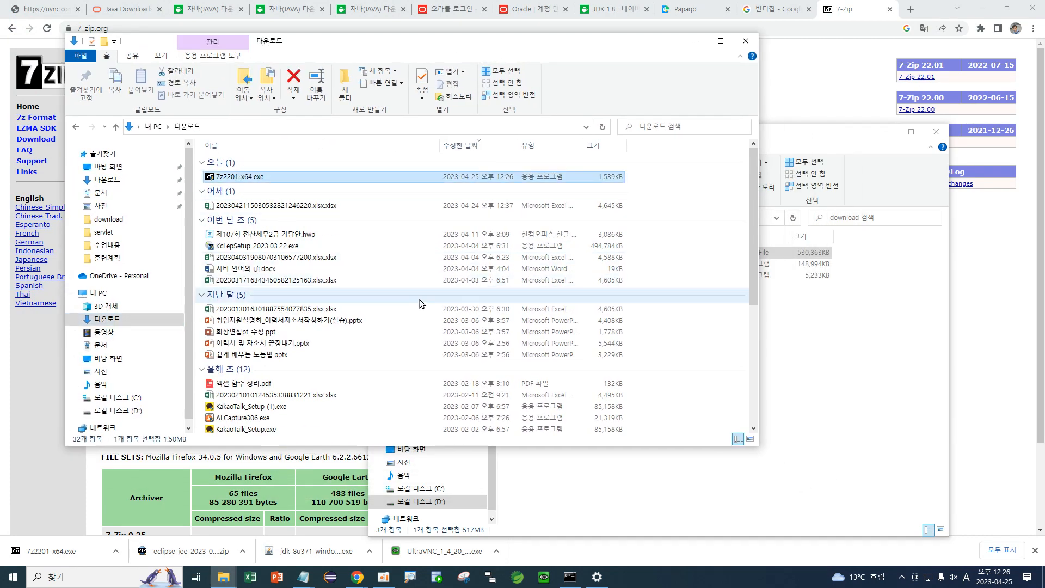
pyautogui.click(794, 411)
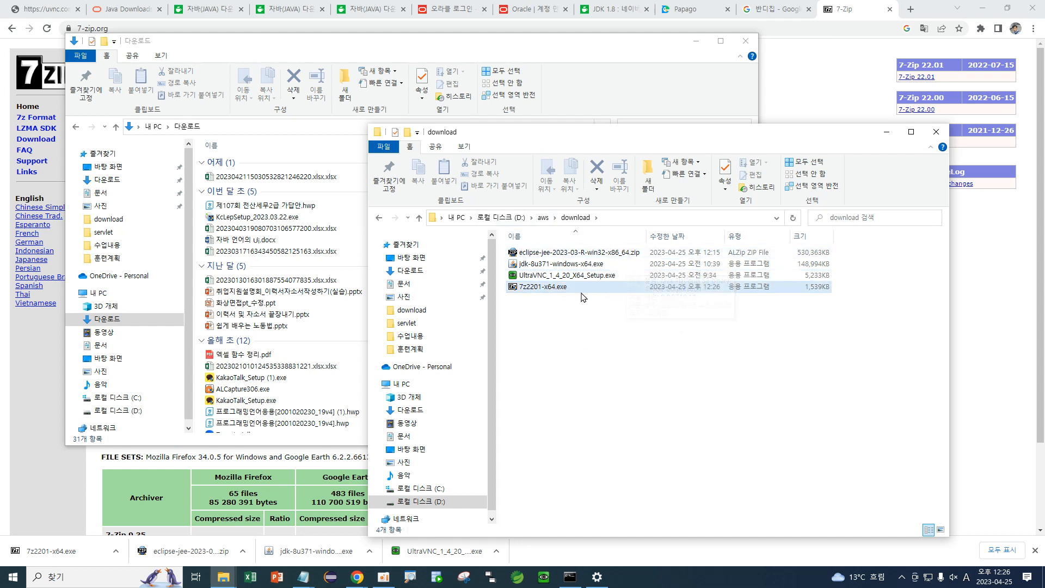
# Run 7z2201-x64.exe and install 7-Zip into the default Program Files\7-Zip folder on drive C.
pyautogui.doubleClick(541, 287)
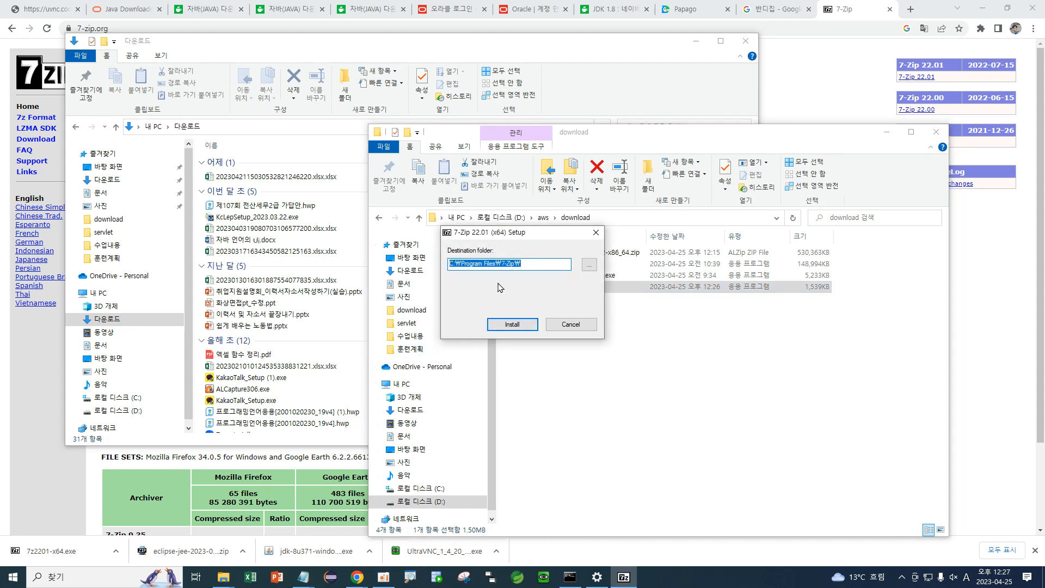
pyautogui.click(516, 326)
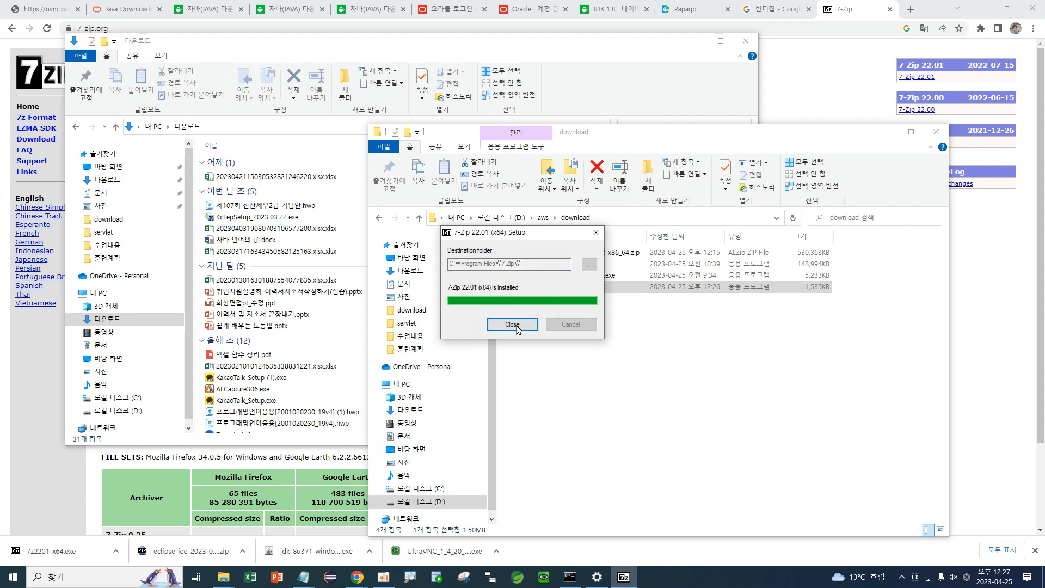
pyautogui.click(513, 326)
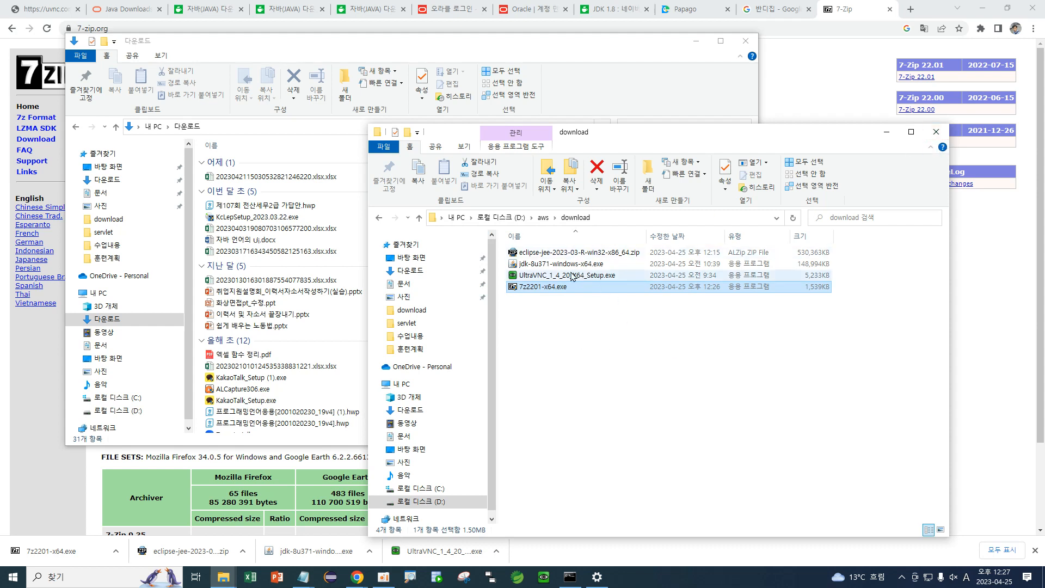
# Extract eclipse-jee-2023-03-R-win32-x86_64.zip with 7-Zip into a subfolder named after the archive.
pyautogui.rightClick(565, 255)
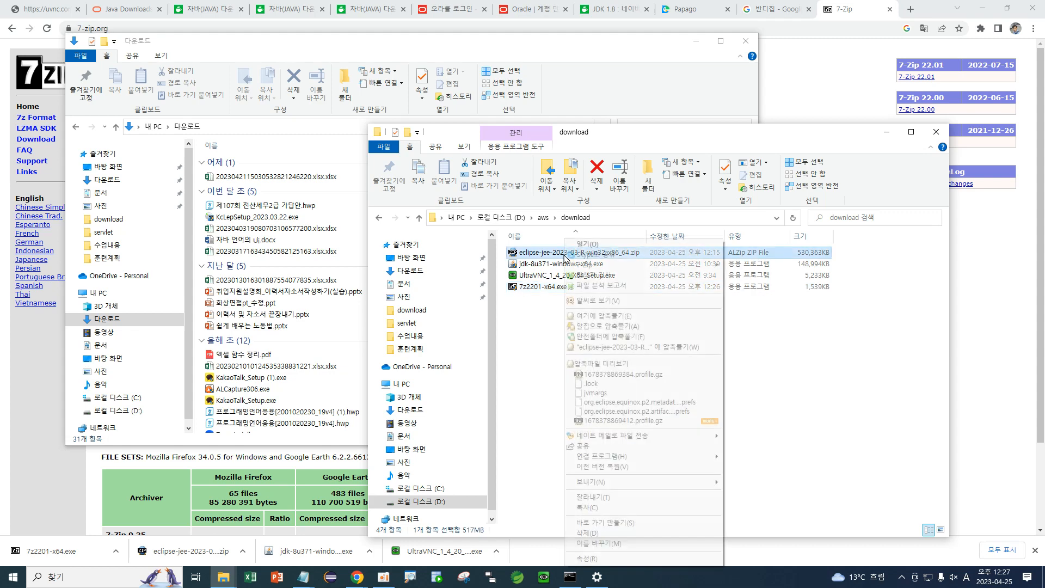
pyautogui.moveTo(652, 269)
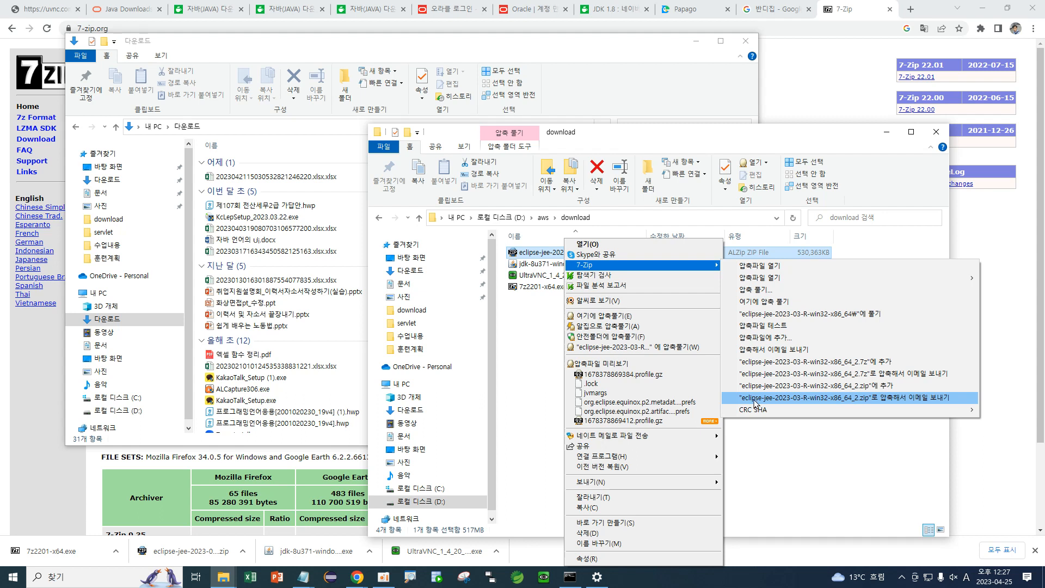
pyautogui.click(701, 267)
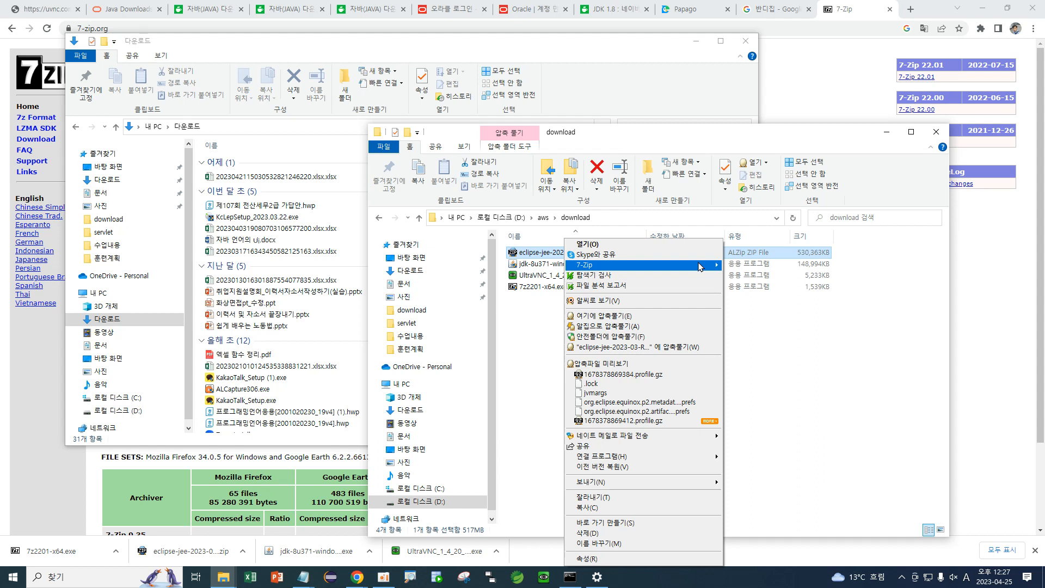
pyautogui.click(701, 267)
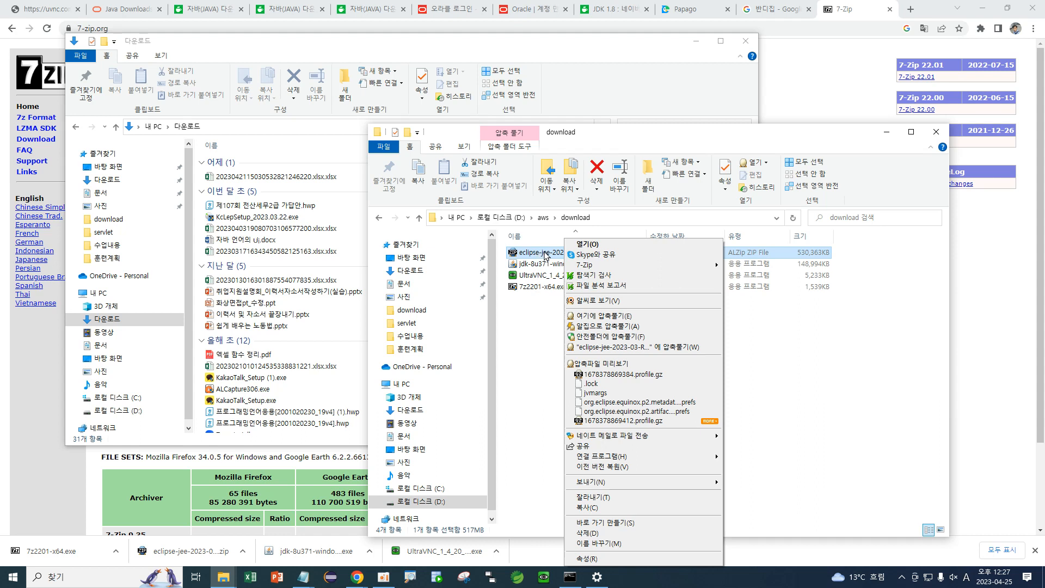
pyautogui.moveTo(588, 270)
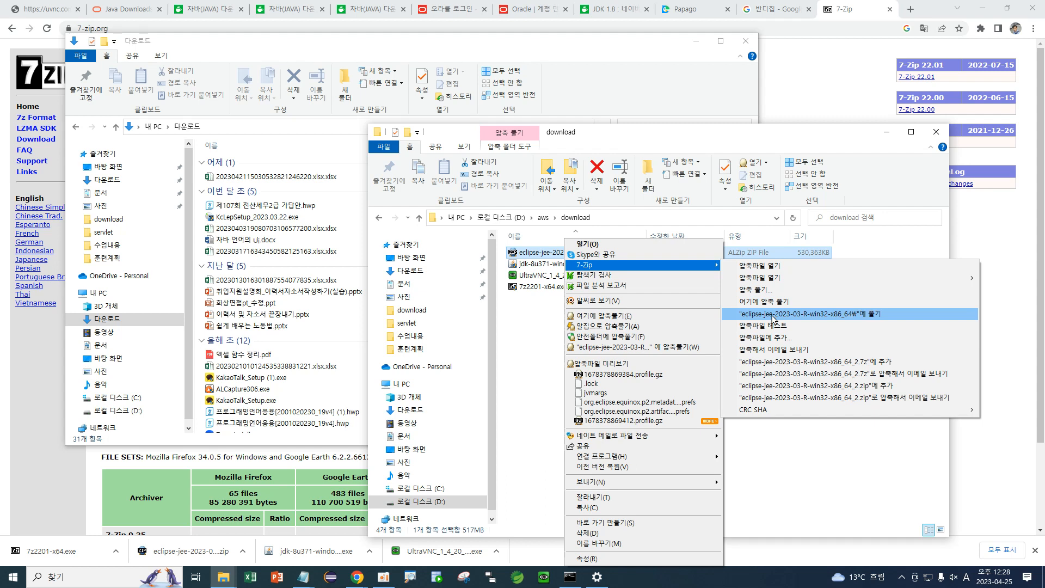
pyautogui.click(856, 321)
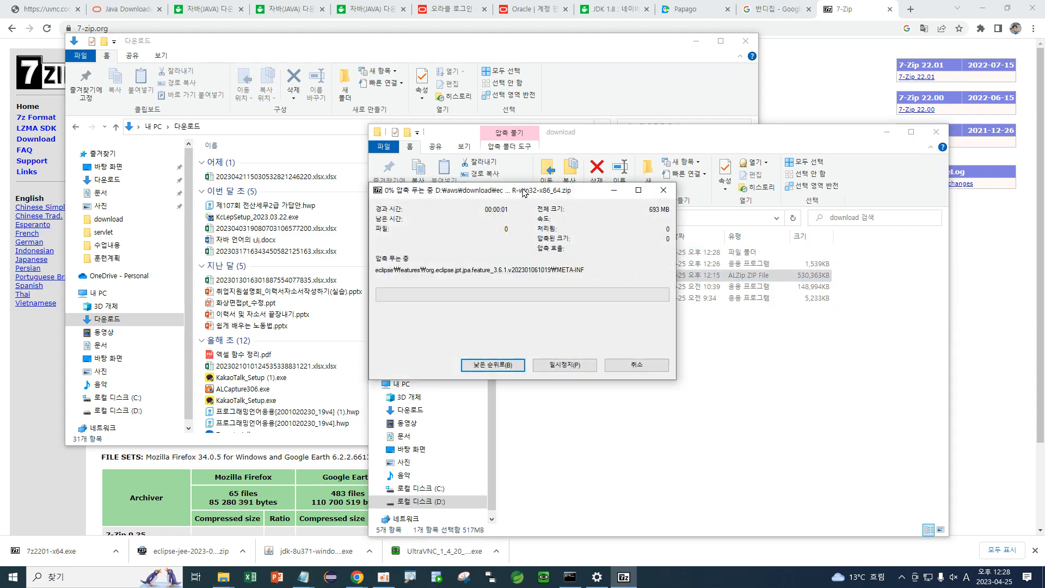
pyautogui.moveTo(523, 192); pyautogui.dragTo(383, 46)
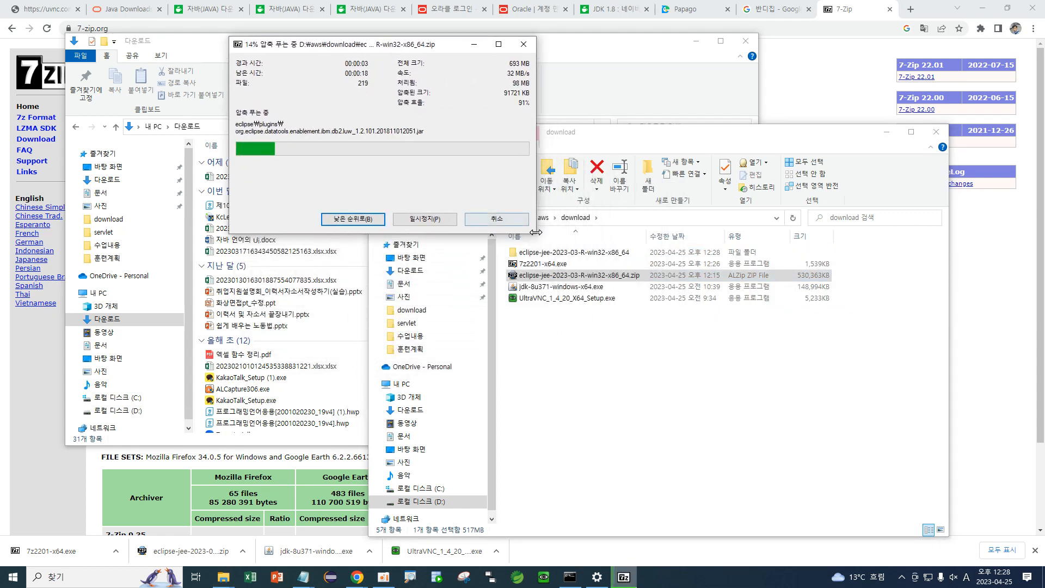
pyautogui.moveTo(405, 47); pyautogui.dragTo(308, 52)
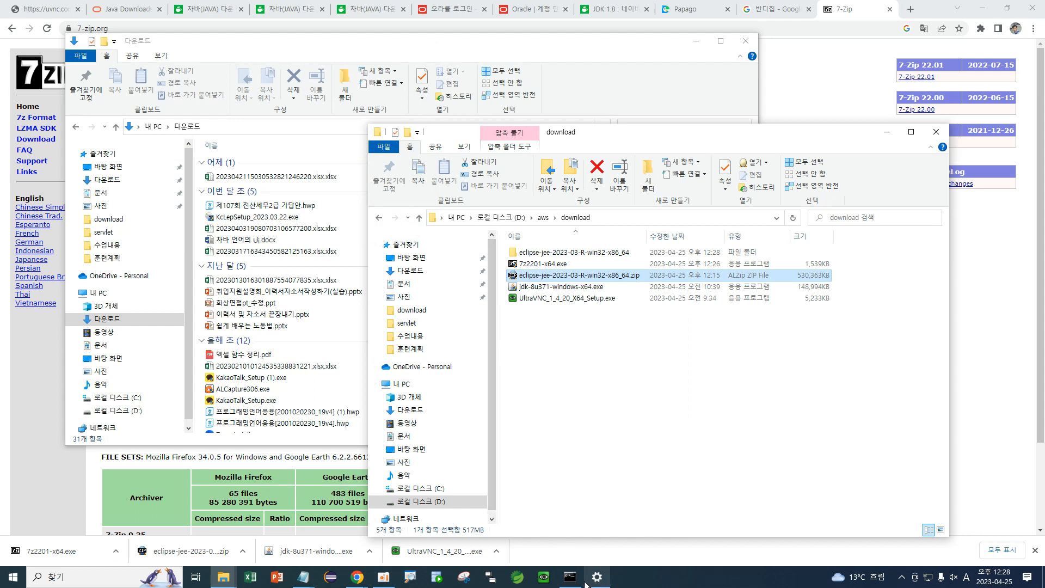
# Open the extracted eclipse-jee-2023-03-R-win32-x86_64 folder and its eclipse subfolder, and examine eclipse.exe and eclipse.ini.
pyautogui.click(579, 255)
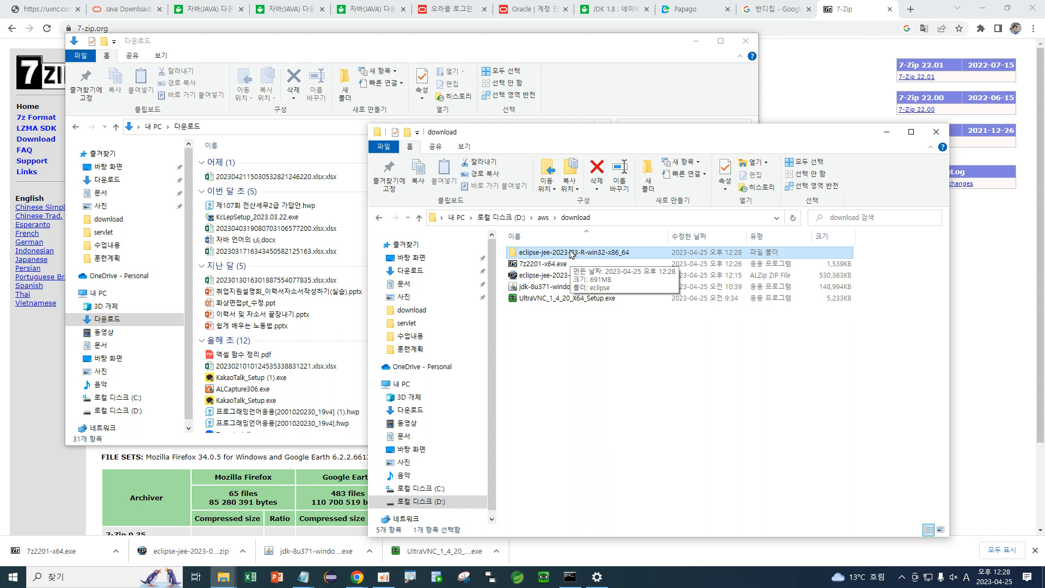
pyautogui.doubleClick(566, 254)
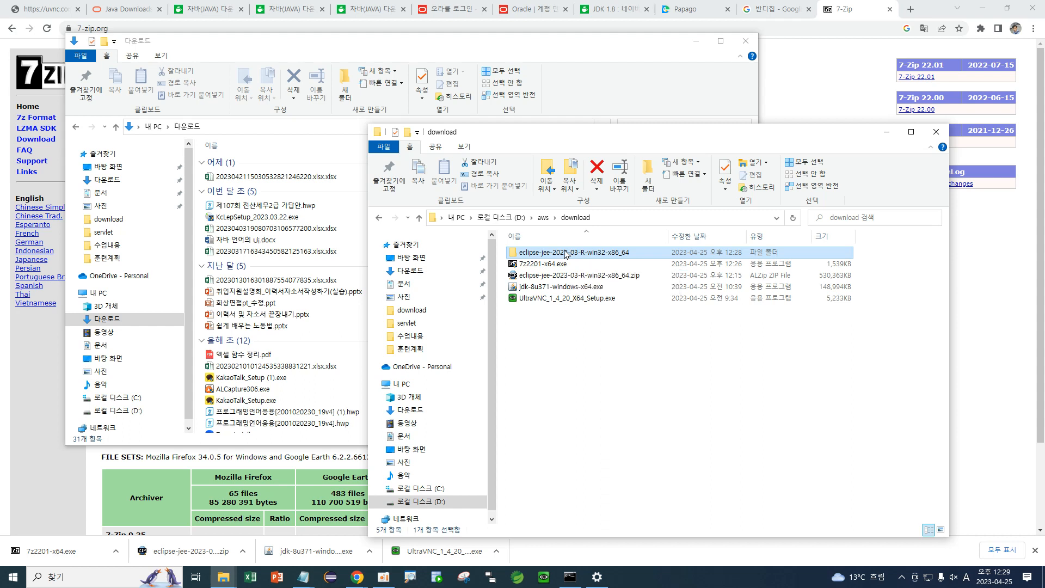
pyautogui.moveTo(554, 279); pyautogui.dragTo(518, 246)
pyautogui.doubleClick(521, 253)
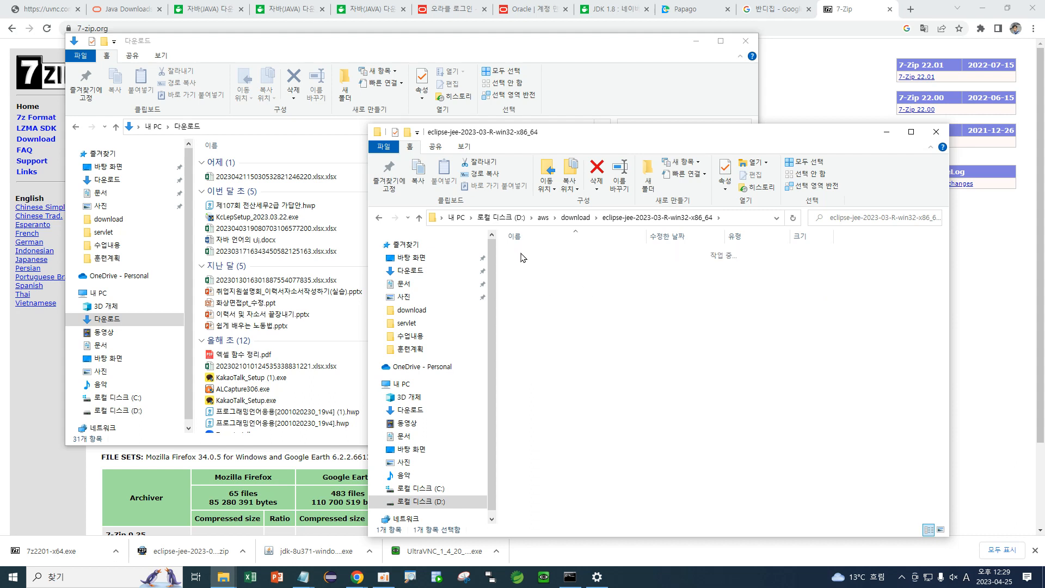
pyautogui.click(548, 350)
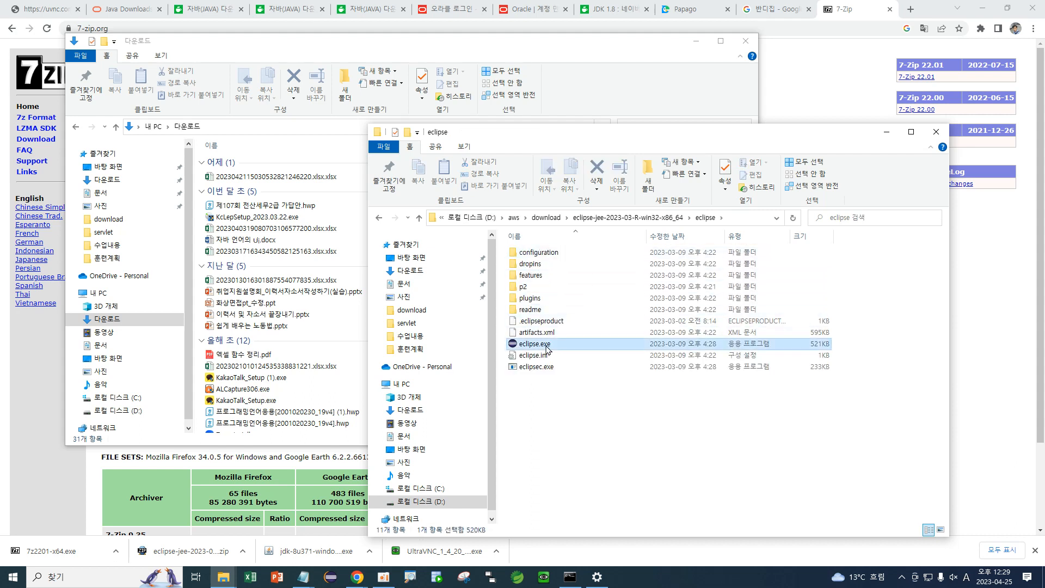
pyautogui.click(540, 359)
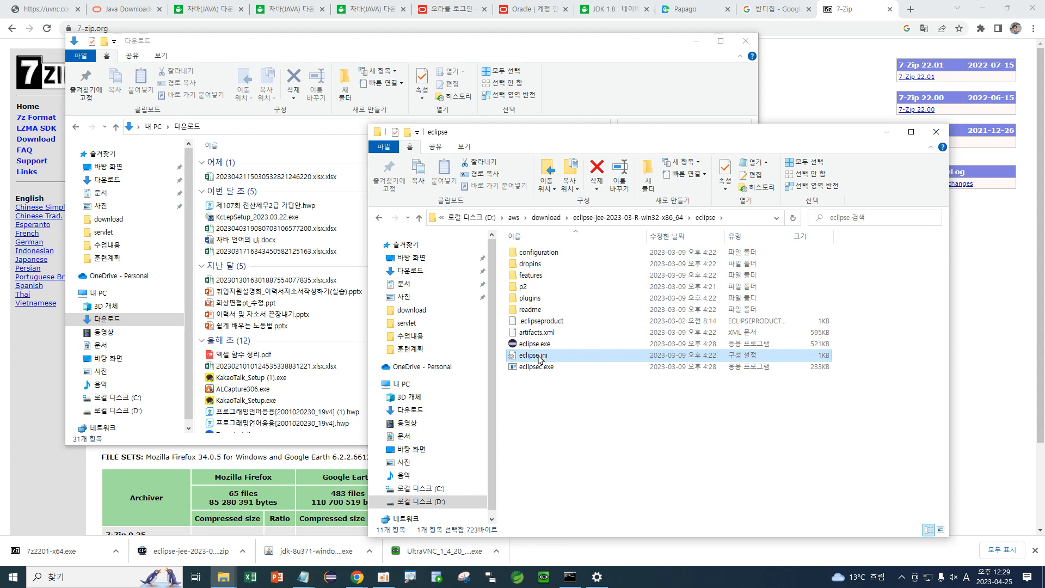
pyautogui.click(541, 345)
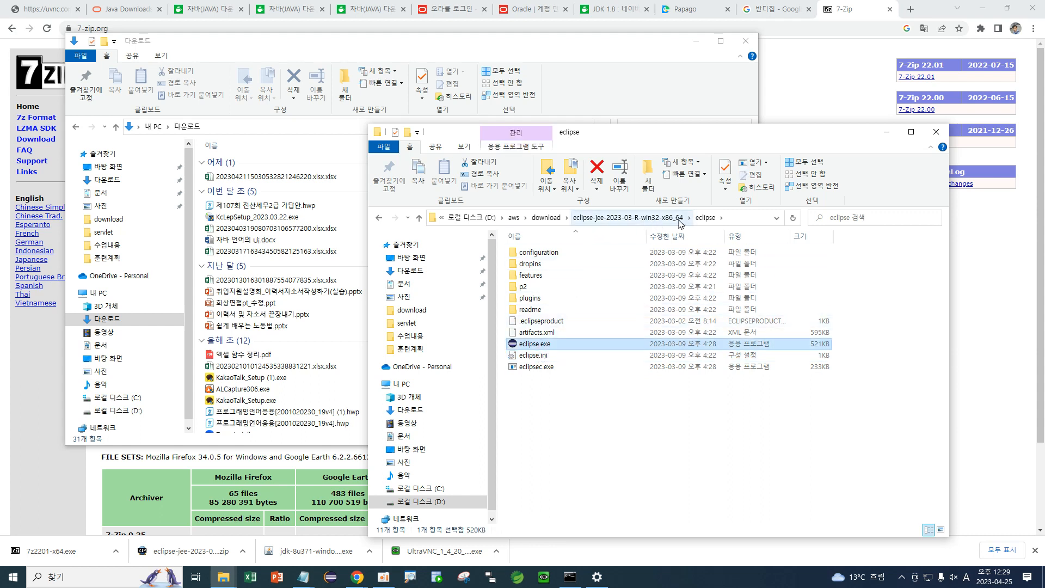
# Go back to the eclipse-jee-2023-03-R-win32-x86_64 folder and copy its eclipse subfolder.
pyautogui.click(660, 220)
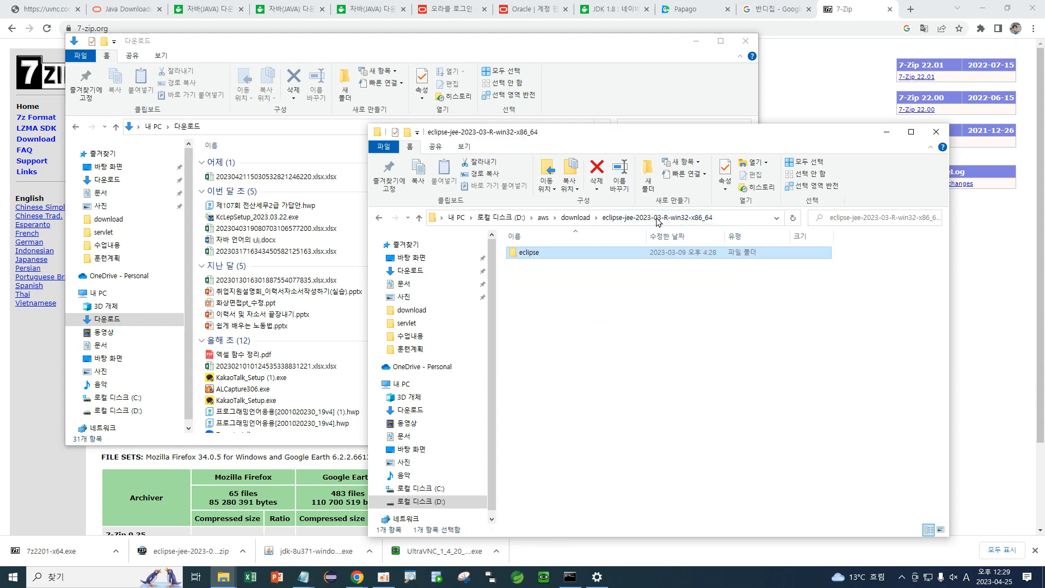
pyautogui.click(595, 303)
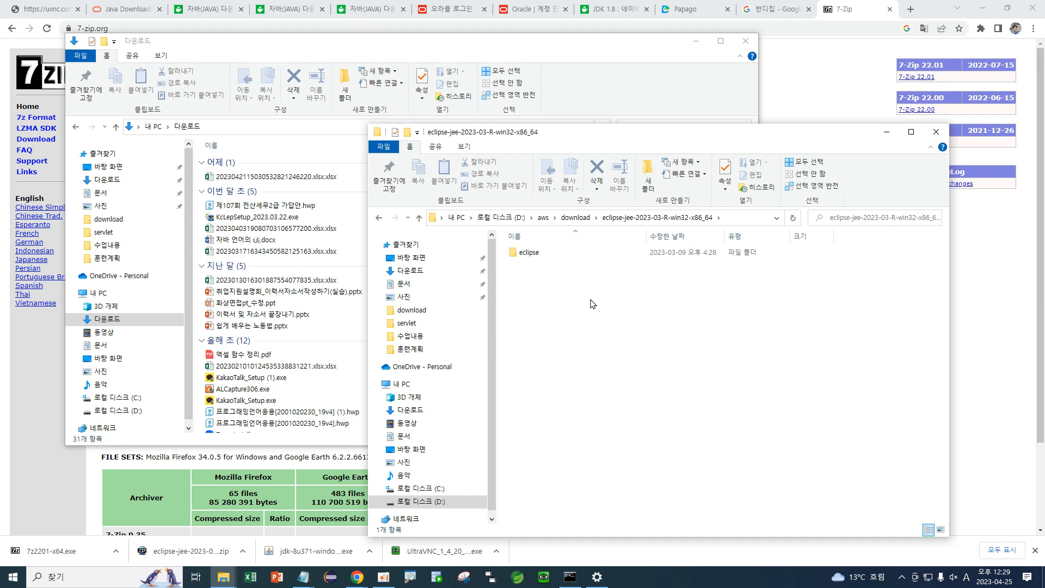
pyautogui.moveTo(595, 297); pyautogui.dragTo(531, 251)
pyautogui.hotkey('ctrl', 'c')
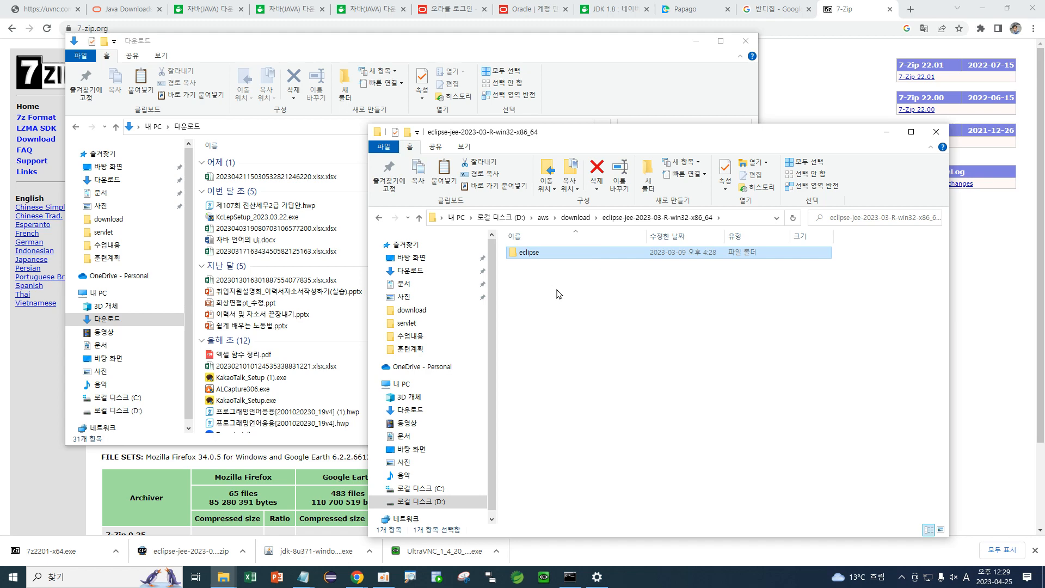
# Permanently delete the old eclipse folder on drive C and paste the copied eclipse folder there.
pyautogui.click(421, 490)
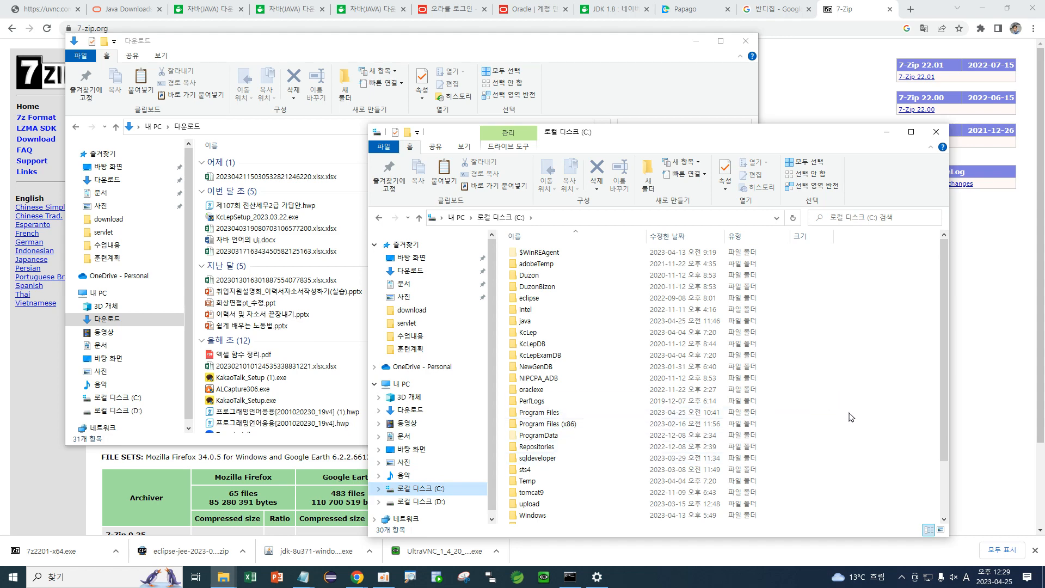
pyautogui.click(826, 369)
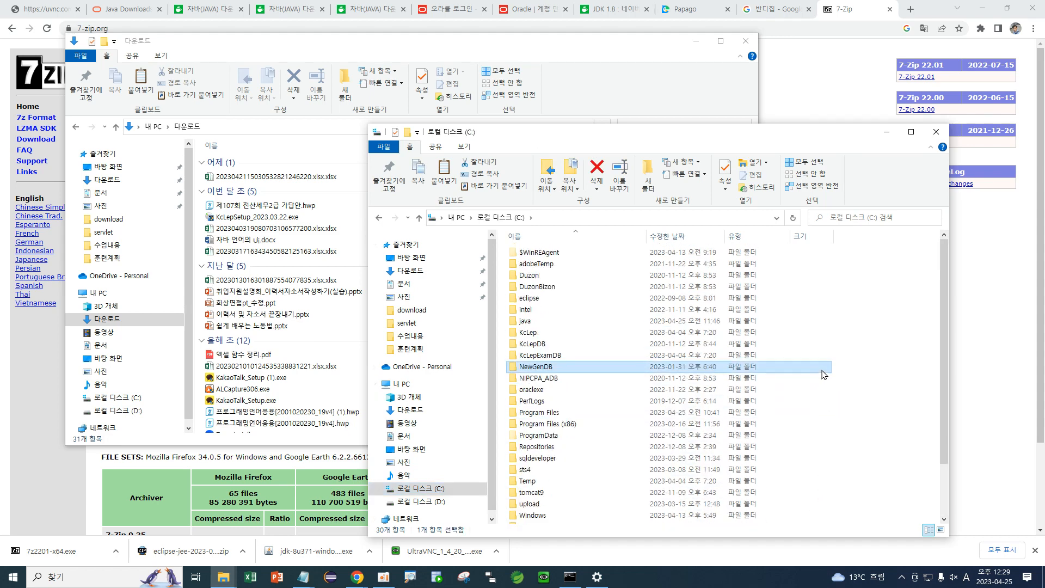
pyautogui.click(607, 299)
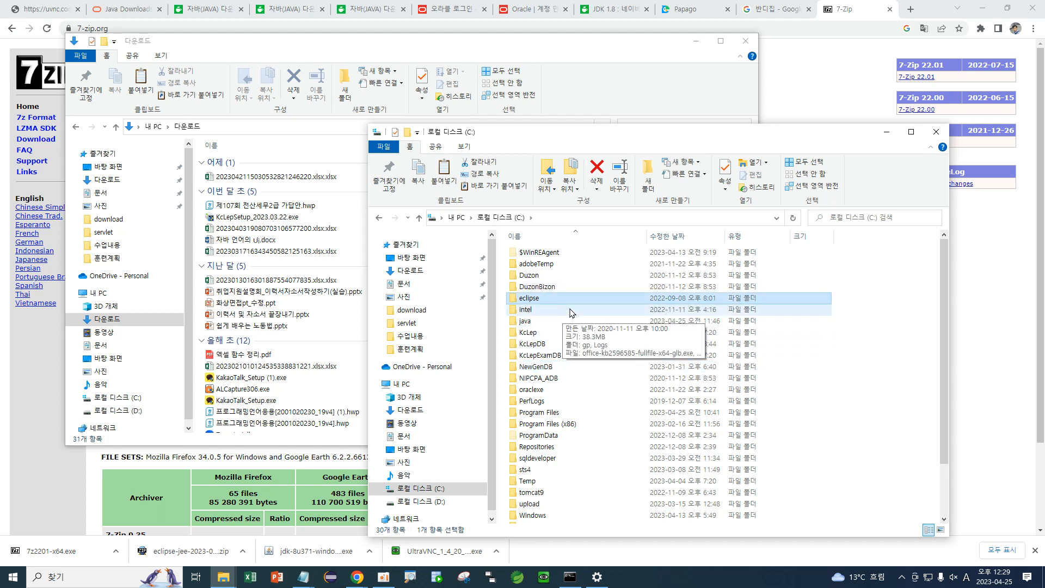
pyautogui.hotkey('shift', 'Delete')
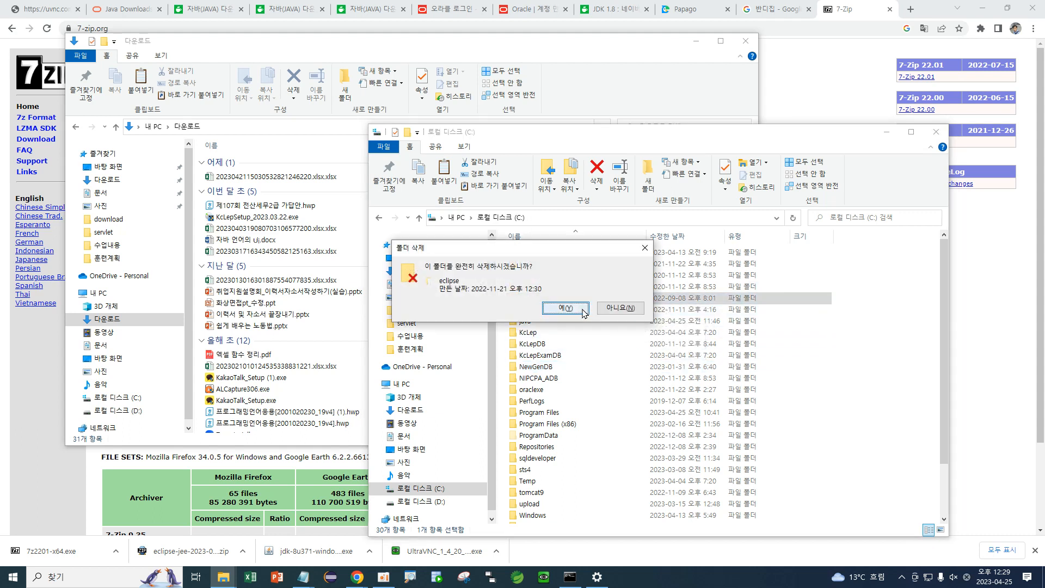
pyautogui.click(578, 311)
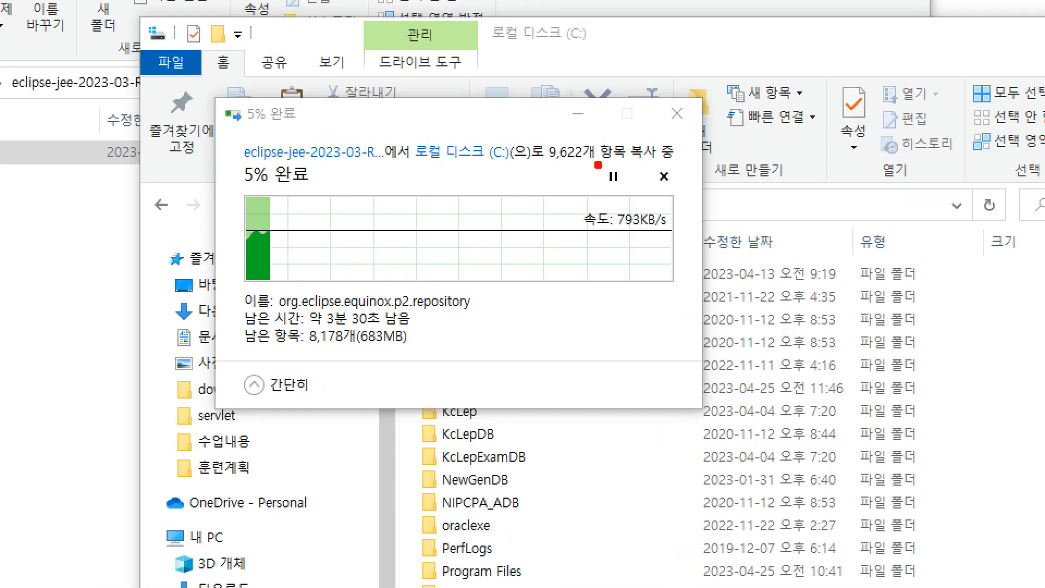
pyautogui.moveTo(594, 168)
pyautogui.mouseDown()
pyautogui.moveTo(562, 171)
pyautogui.moveTo(606, 154)
pyautogui.moveTo(598, 177)
pyautogui.mouseUp()
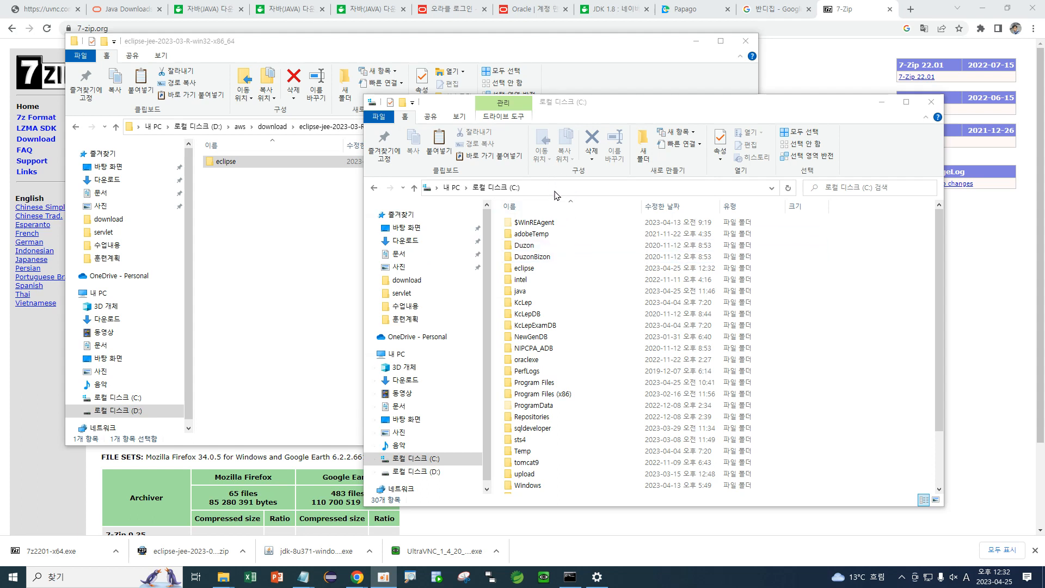
# Open C:\eclipse, unpin the old Eclipse from the taskbar, and pin the new folder's eclipse.exe in its place.
pyautogui.doubleClick(518, 270)
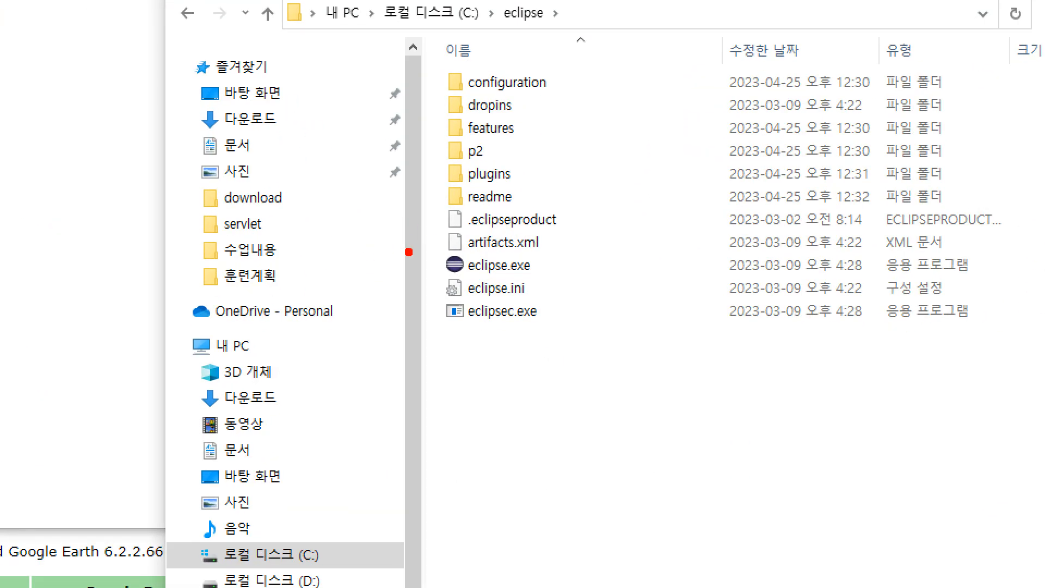
pyautogui.moveTo(409, 253); pyautogui.dragTo(562, 291)
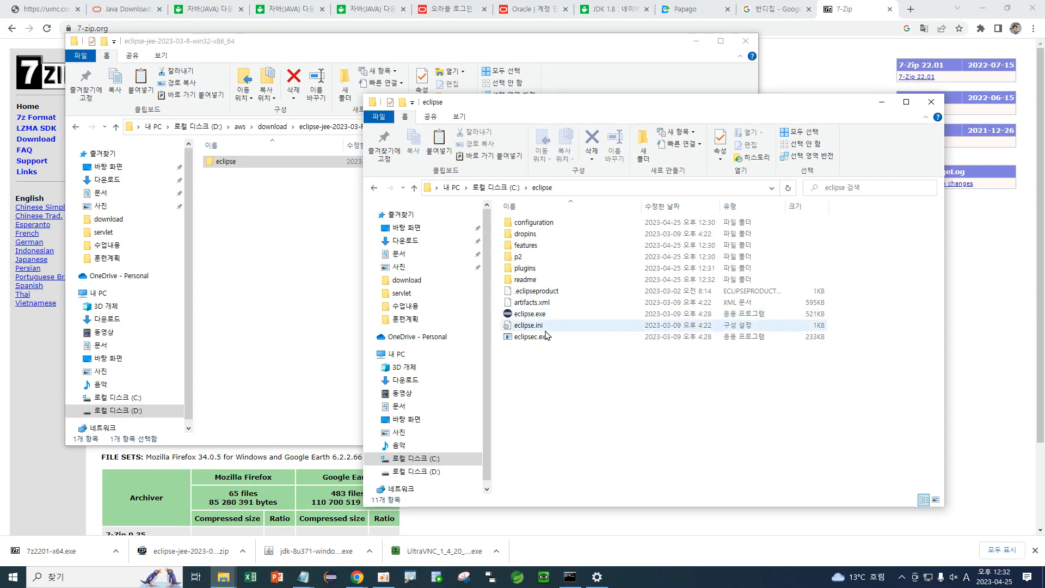
pyautogui.rightClick(535, 316)
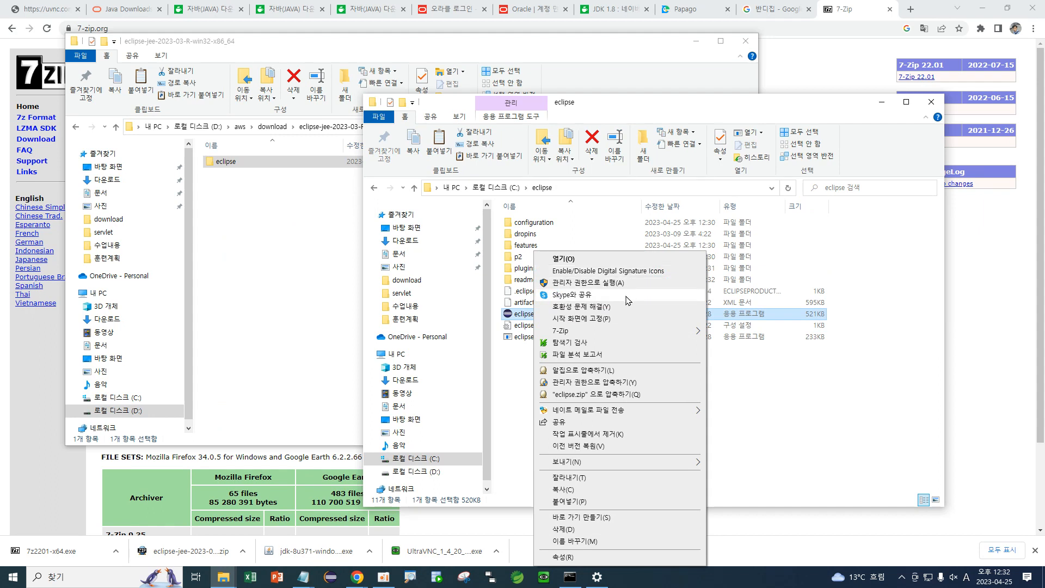
pyautogui.click(360, 539)
pyautogui.rightClick(331, 577)
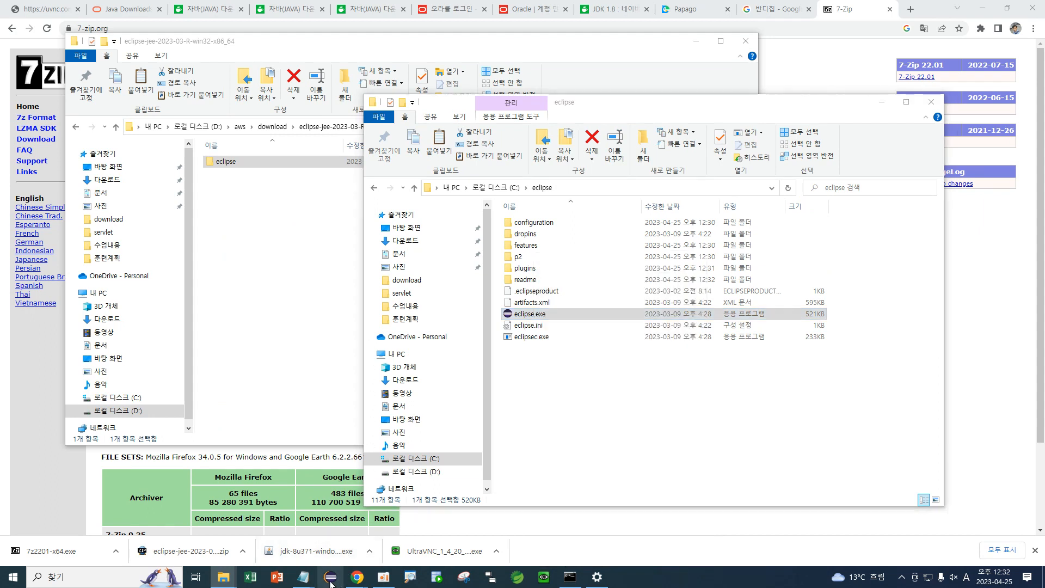
pyautogui.click(316, 554)
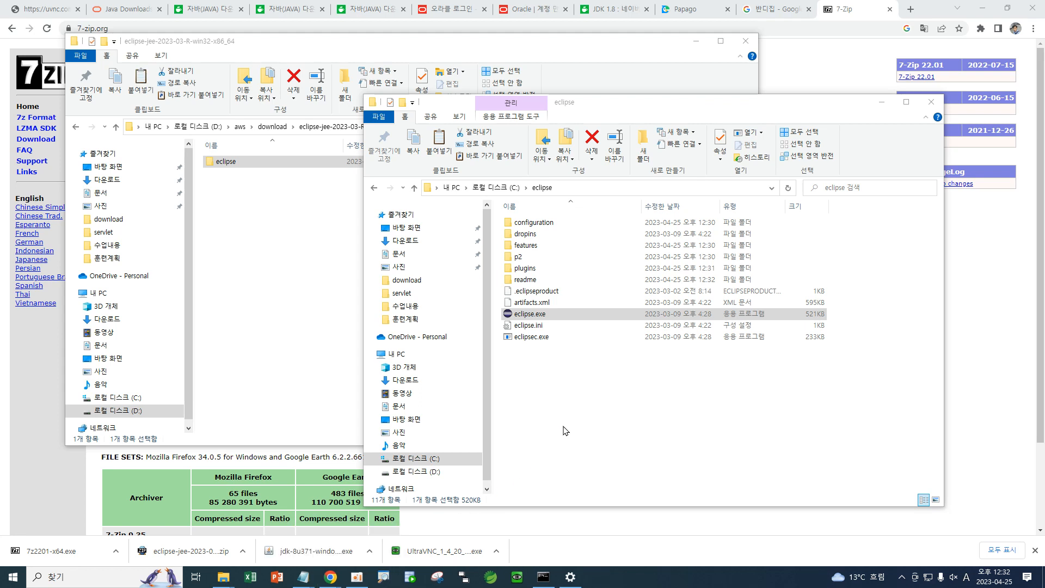
pyautogui.rightClick(538, 318)
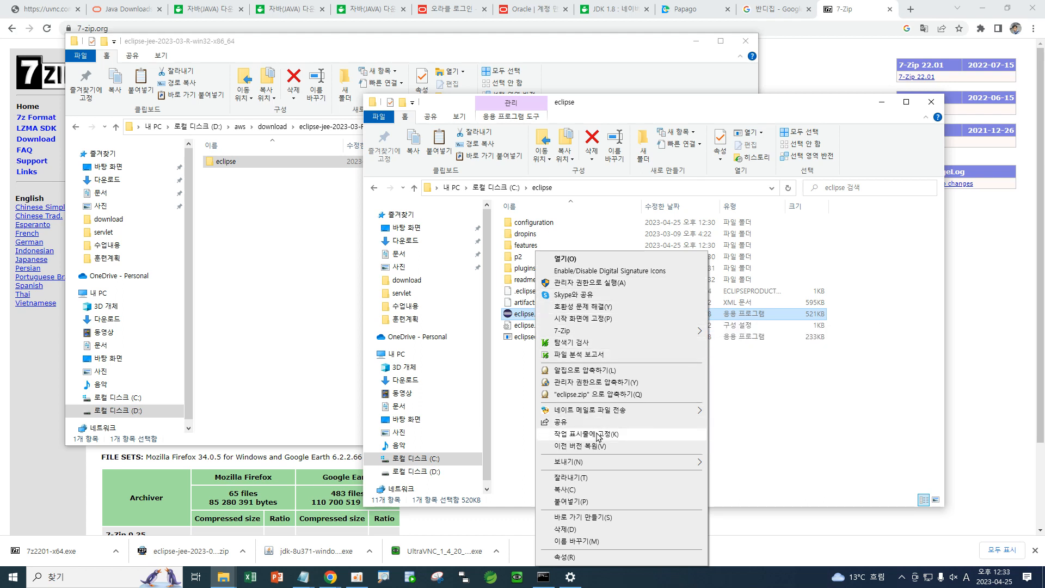
pyautogui.click(598, 434)
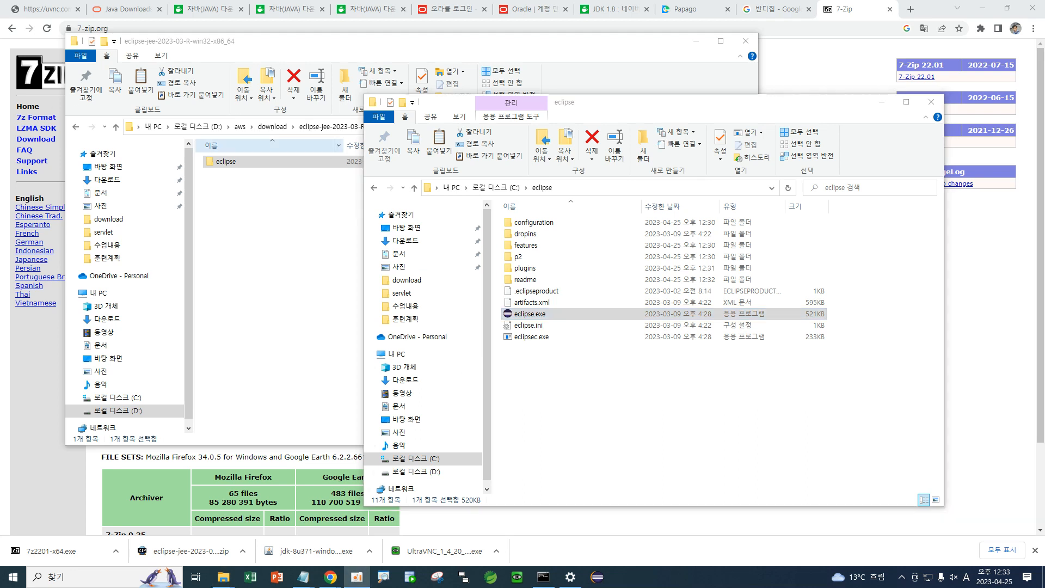
# Open eclipse.ini from C:\eclipse in WordPad and examine its launcher and required Java version entries.
pyautogui.click(534, 328)
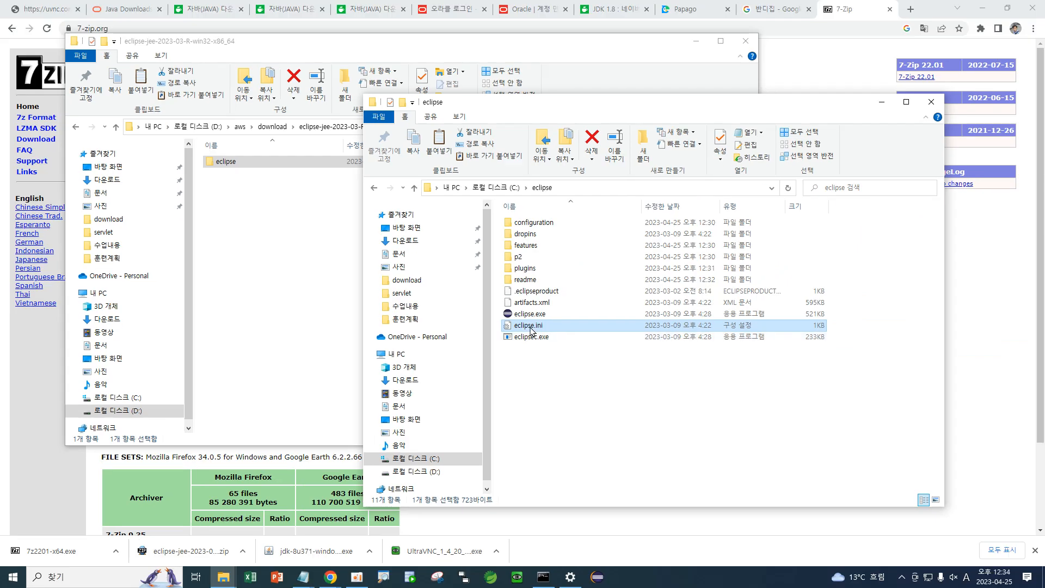
pyautogui.rightClick(532, 327)
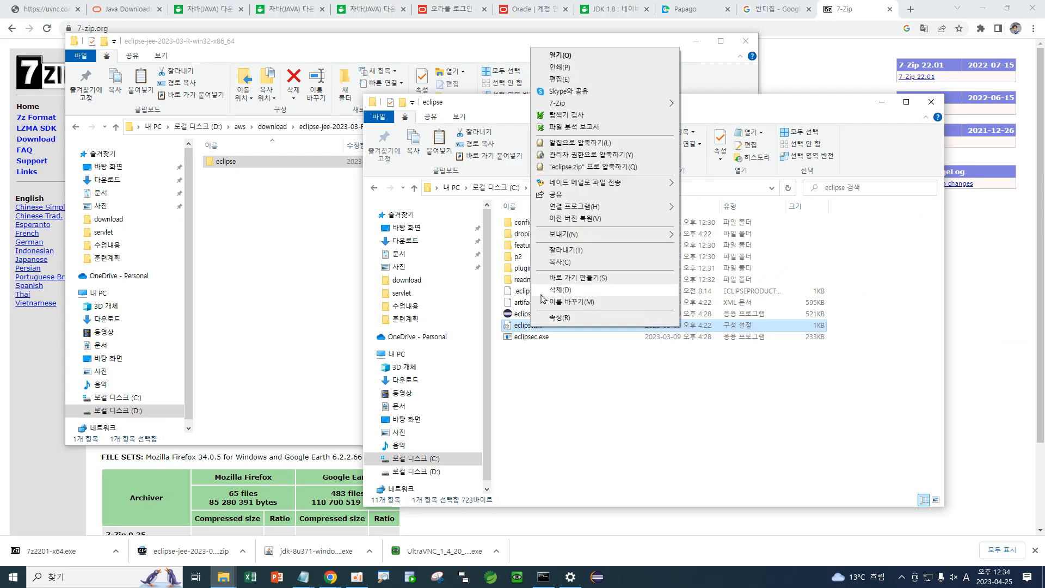
pyautogui.moveTo(575, 208)
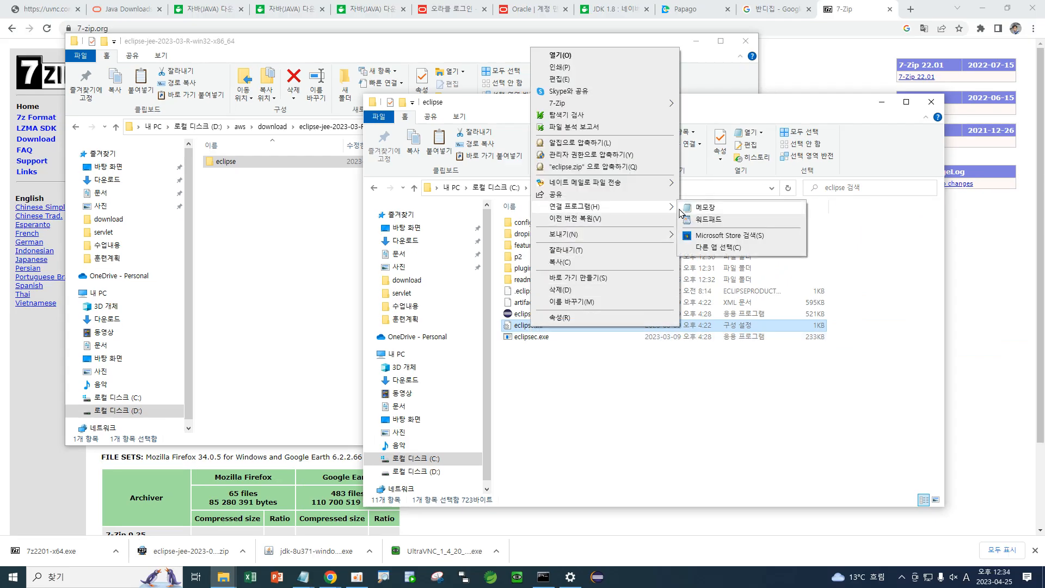
pyautogui.click(715, 223)
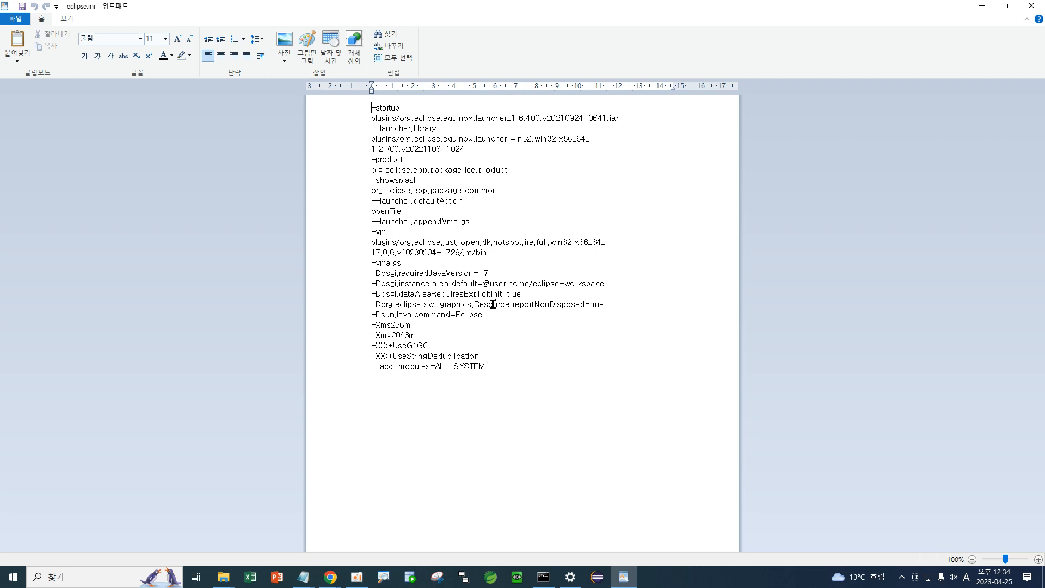
pyautogui.keyDown('ctrl'); pyautogui.scroll(4, 483, 341); pyautogui.keyUp('ctrl')
pyautogui.keyDown('ctrl'); pyautogui.scroll(1, 484, 341); pyautogui.keyUp('ctrl')
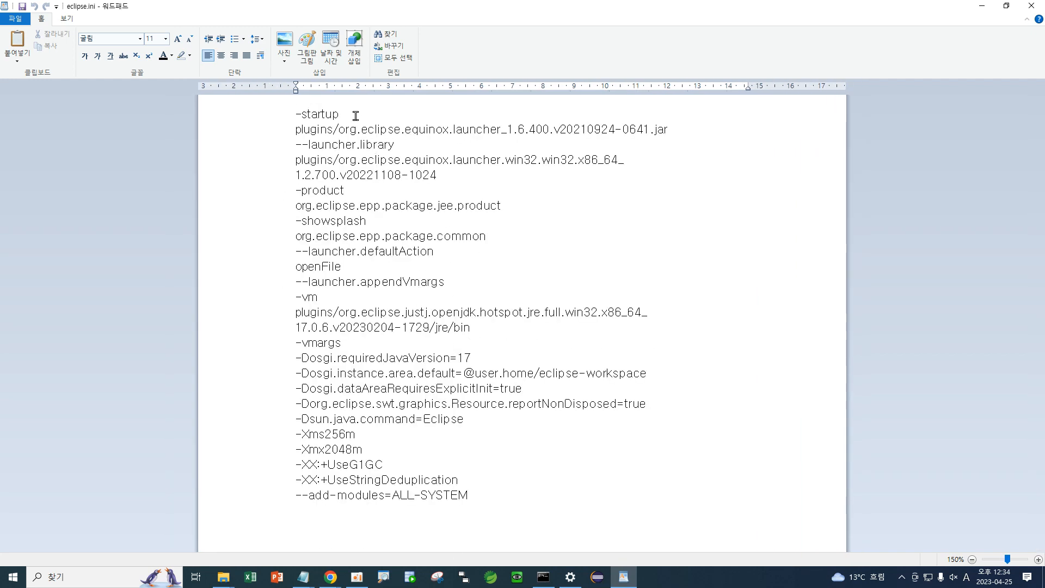
pyautogui.click(387, 160)
pyautogui.click(419, 251)
pyautogui.moveTo(350, 358); pyautogui.dragTo(486, 358)
pyautogui.click(450, 358)
# Add the line -Dfile.encoding=utf-8 at the end of eclipse.ini and save the file.
pyautogui.click(460, 527)
pyautogui.write('-')
pyautogui.press('Hangul')
pyautogui.write('ㅇ')
pyautogui.press('BackSpace')
pyautogui.press('Hangul')
pyautogui.write('Dfile.encoding=utf-8')
# Restore the WordPad window to a smaller size and examine the added file encoding line.
pyautogui.keyDown('ctrl'); pyautogui.scroll(5, 414, 459); pyautogui.keyUp('ctrl')
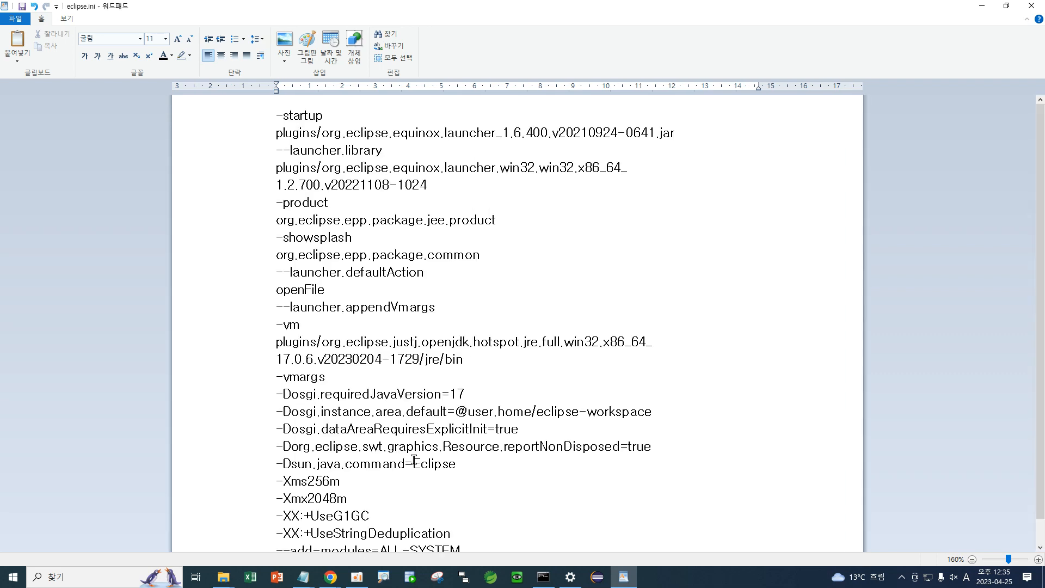
pyautogui.keyDown('ctrl'); pyautogui.scroll(4, 405, 464); pyautogui.keyUp('ctrl')
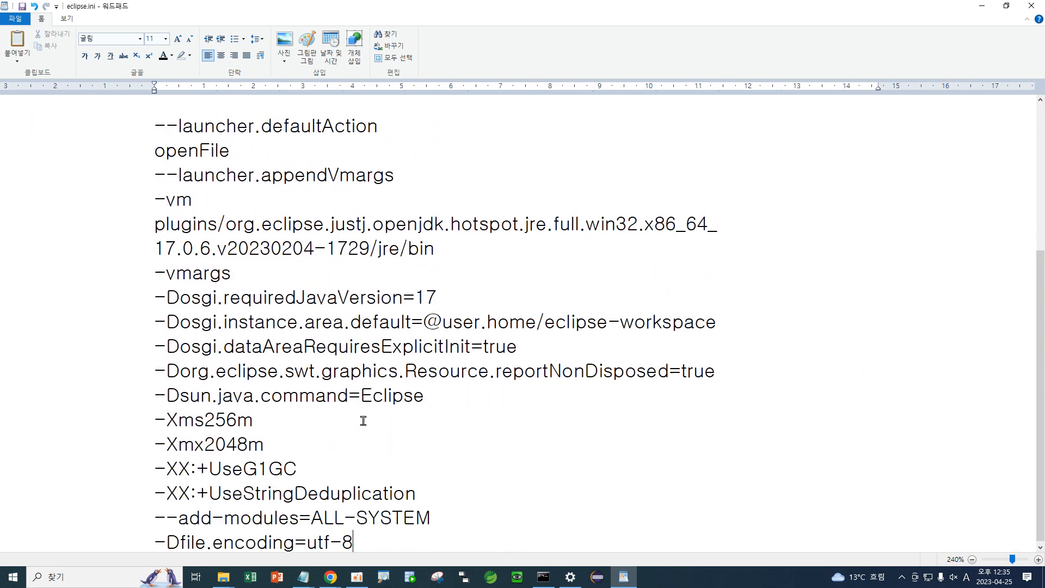
pyautogui.keyDown('ctrl'); pyautogui.scroll(4, 353, 418); pyautogui.keyUp('ctrl')
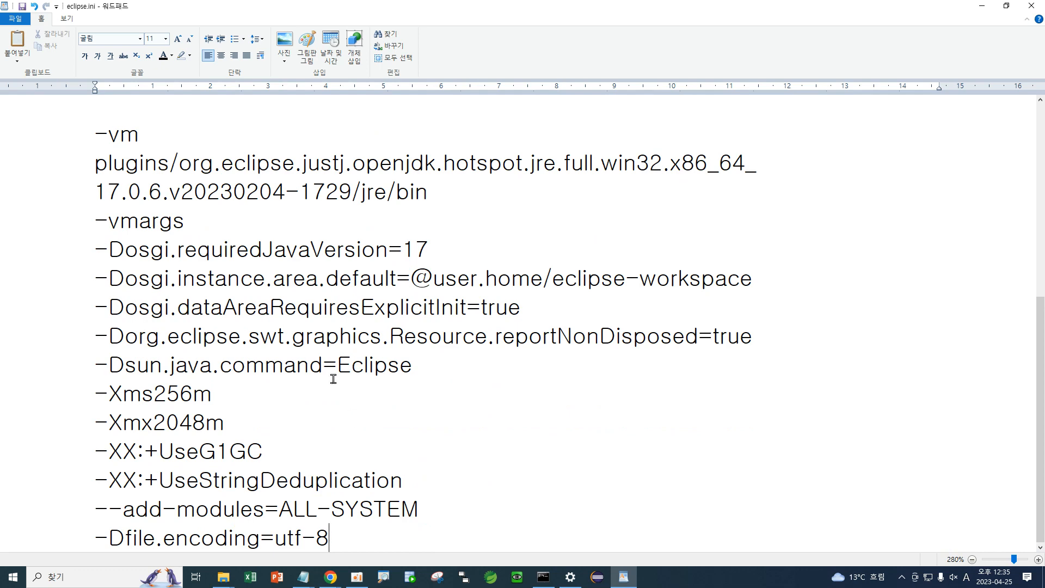
pyautogui.click(1007, 6)
pyautogui.scroll(-2, 579, 163)
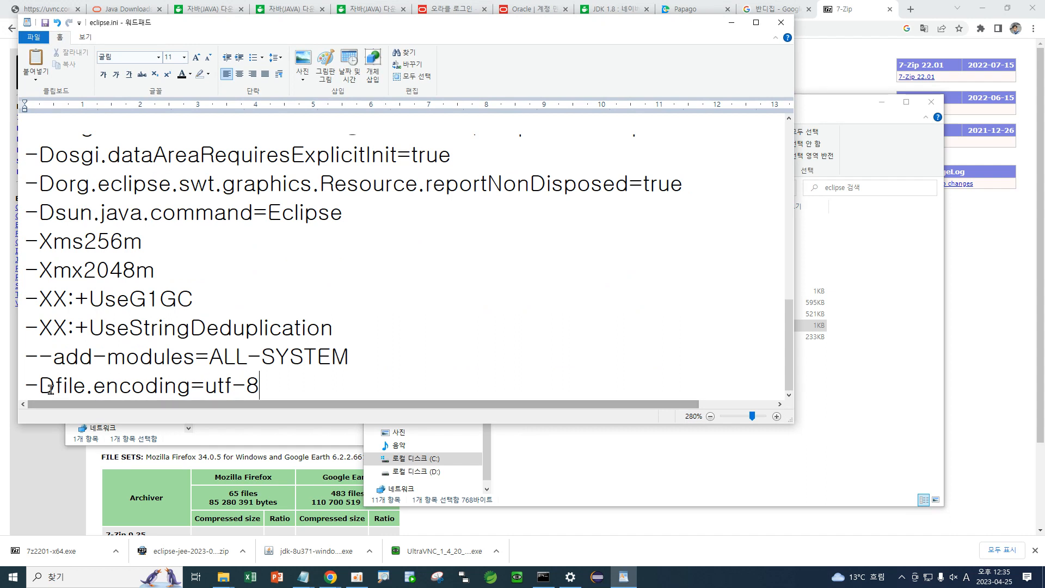
pyautogui.moveTo(40, 385); pyautogui.dragTo(85, 376)
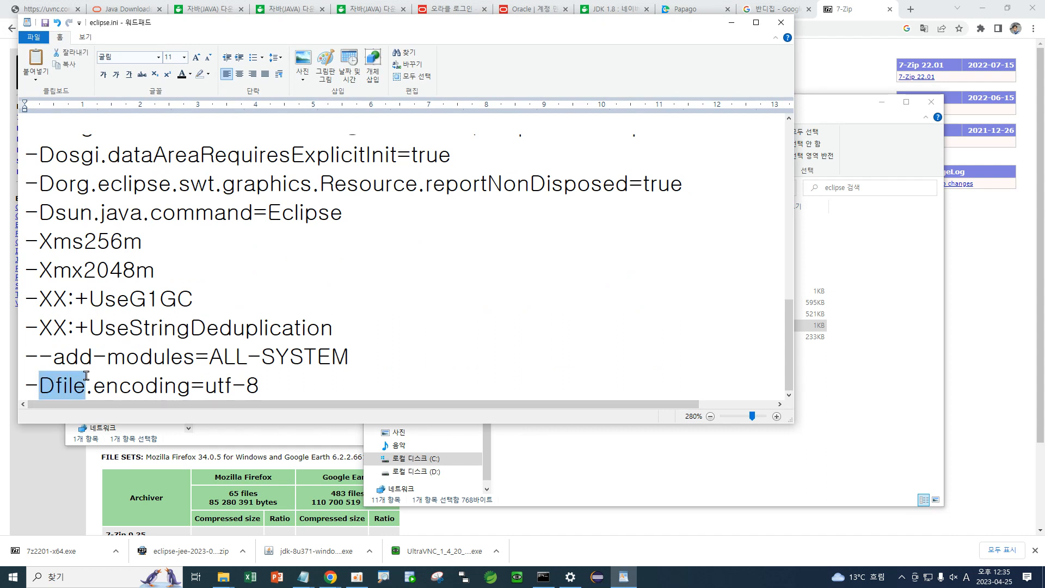
pyautogui.click(101, 386)
pyautogui.moveTo(101, 385); pyautogui.dragTo(297, 385)
pyautogui.click(310, 387)
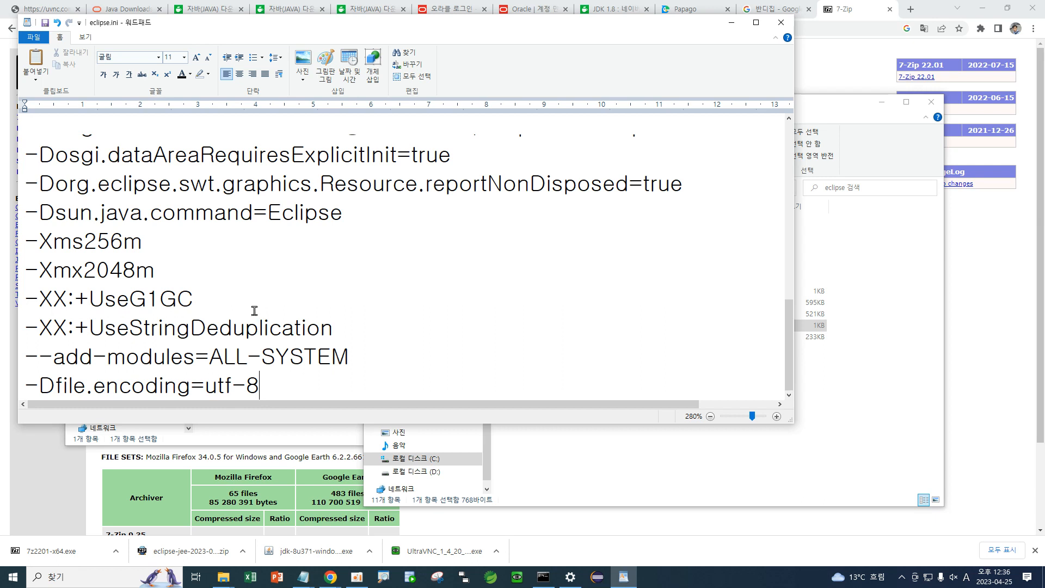
# Examine the requiredJavaVersion entry and the -vm setting with its bundled JRE bin path in eclipse.ini.
pyautogui.scroll(3, 255, 311)
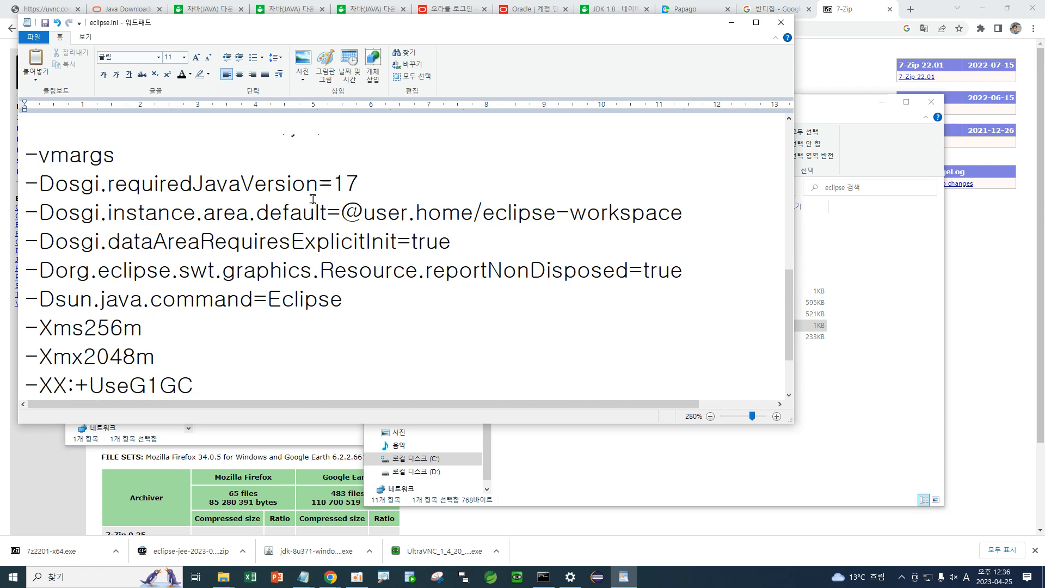
pyautogui.moveTo(207, 183); pyautogui.dragTo(378, 175)
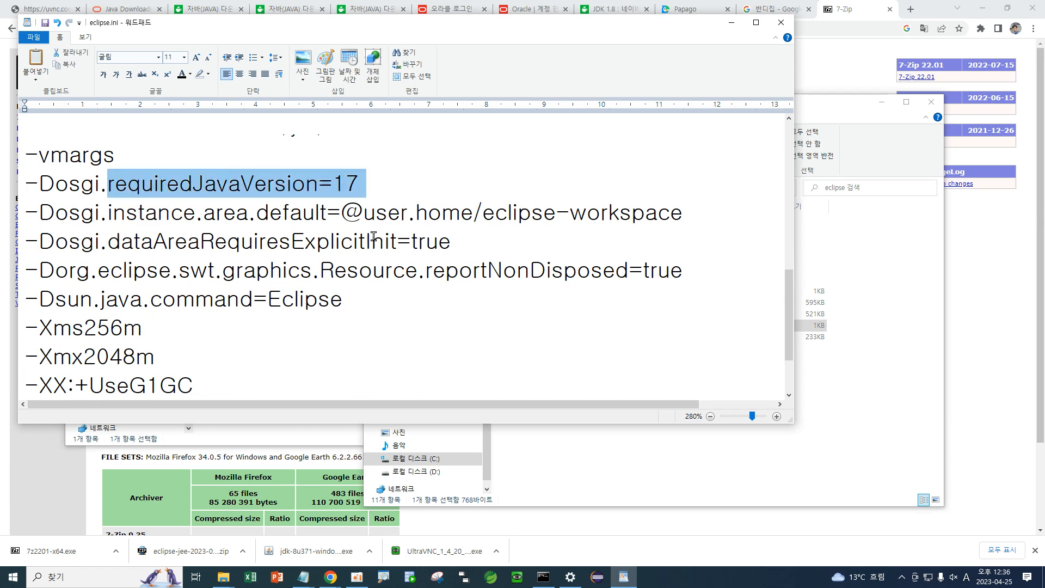
pyautogui.scroll(2, 374, 236)
pyautogui.scroll(-2, 368, 242)
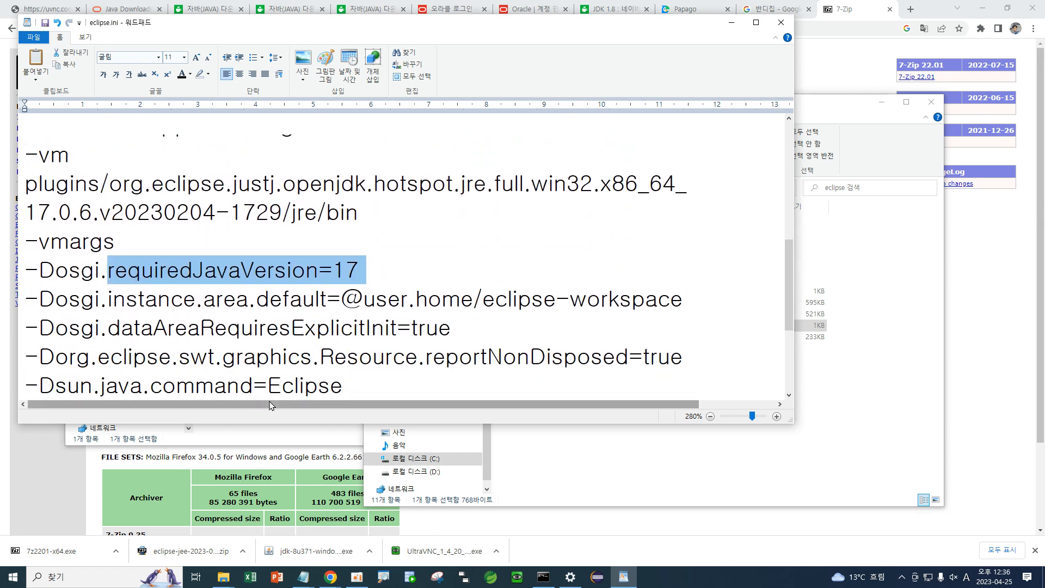
pyautogui.scroll(1, 270, 406)
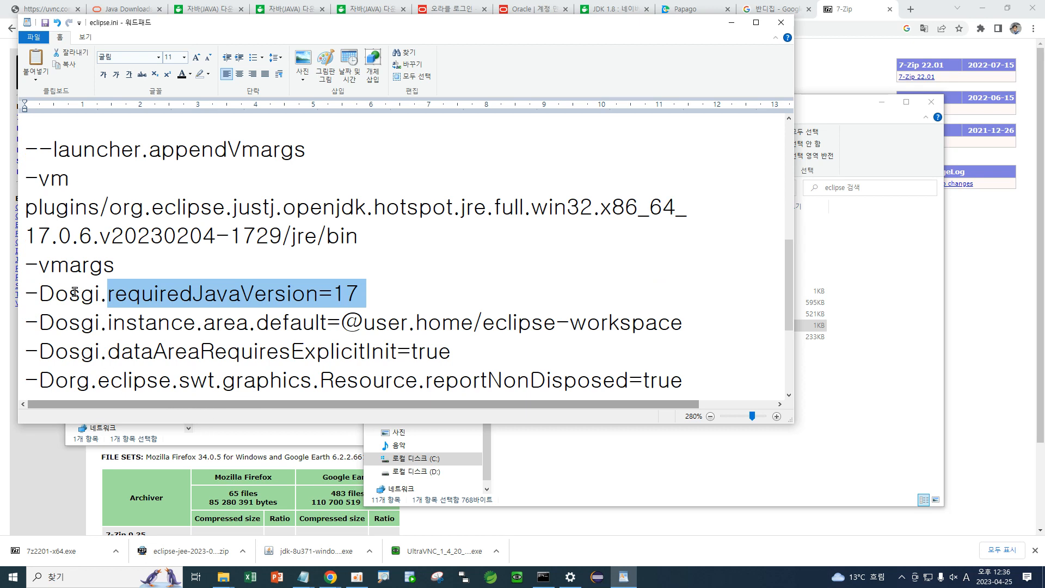
pyautogui.click(44, 203)
pyautogui.moveTo(45, 203); pyautogui.dragTo(257, 237)
pyautogui.click(256, 237)
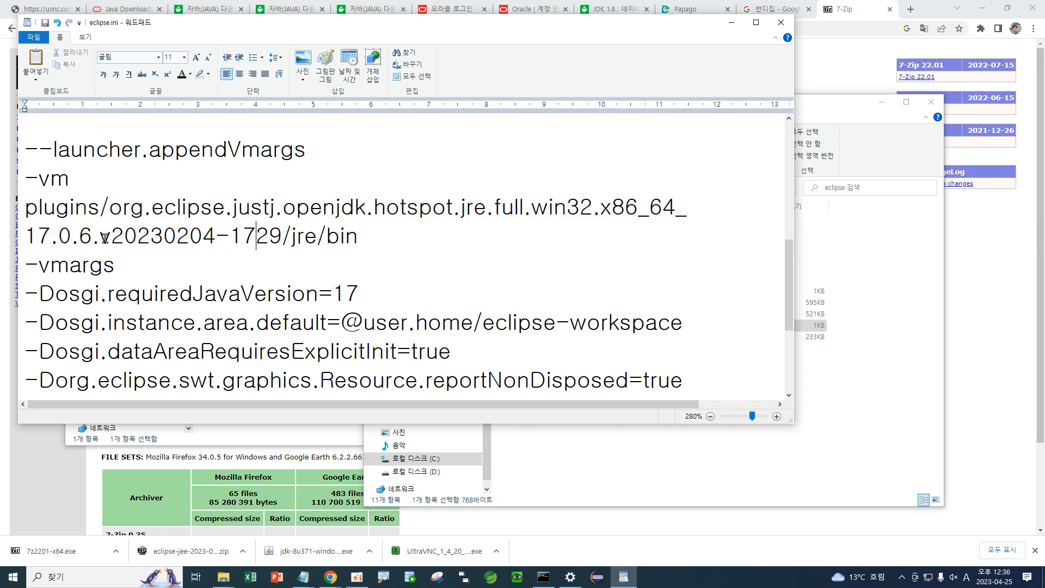
pyautogui.moveTo(28, 236); pyautogui.dragTo(245, 238)
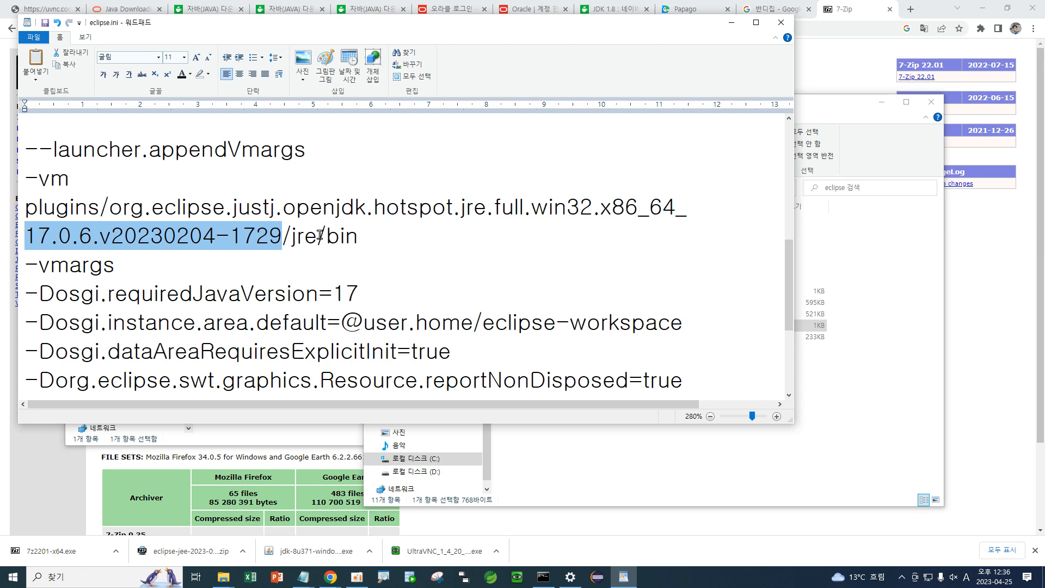
pyautogui.click(297, 236)
pyautogui.click(345, 237)
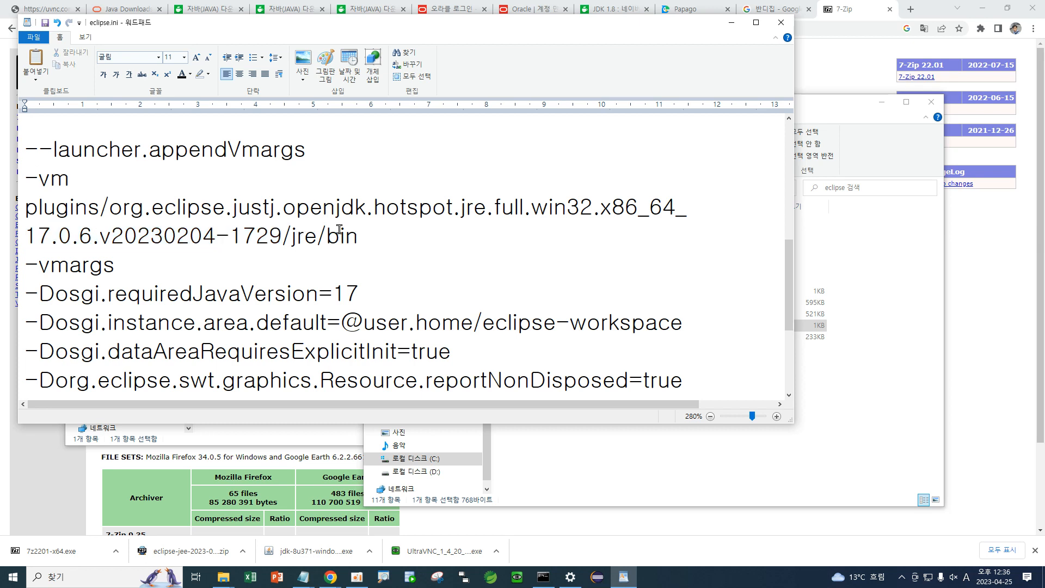
pyautogui.moveTo(215, 234); pyautogui.dragTo(282, 235)
pyautogui.moveTo(359, 235); pyautogui.dragTo(328, 235)
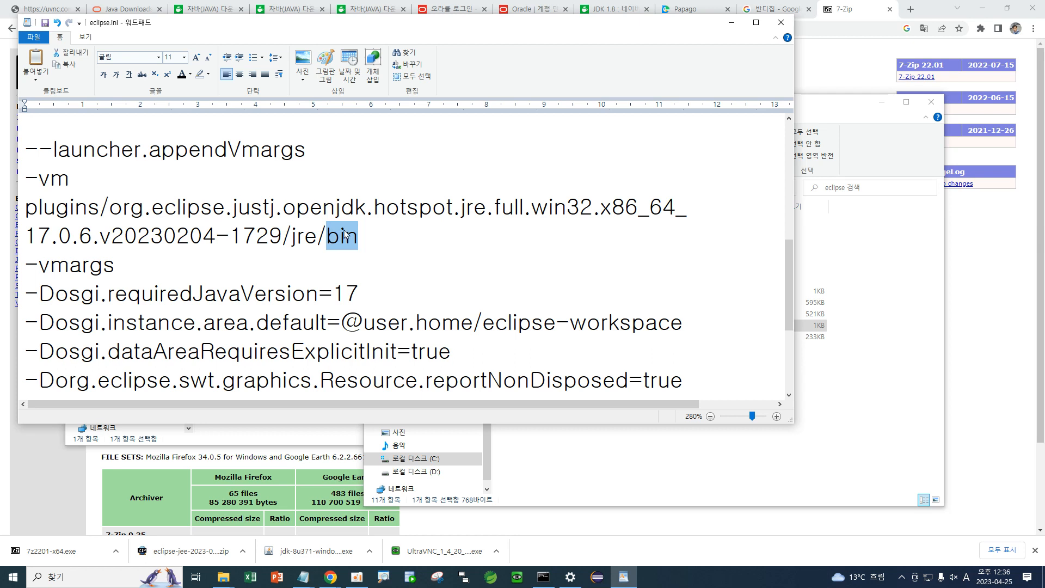
pyautogui.click(345, 229)
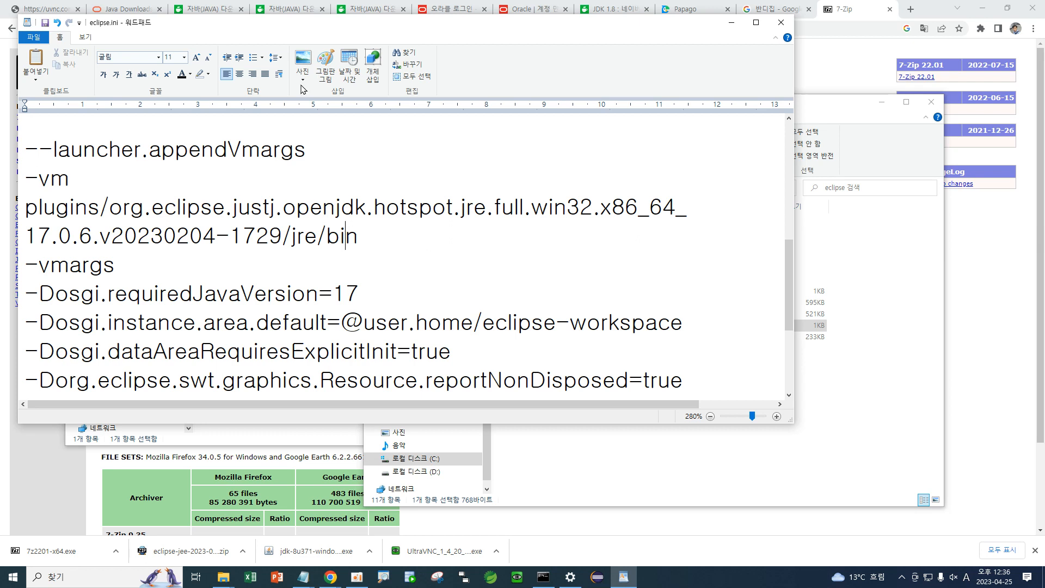
pyautogui.moveTo(39, 182); pyautogui.dragTo(65, 182)
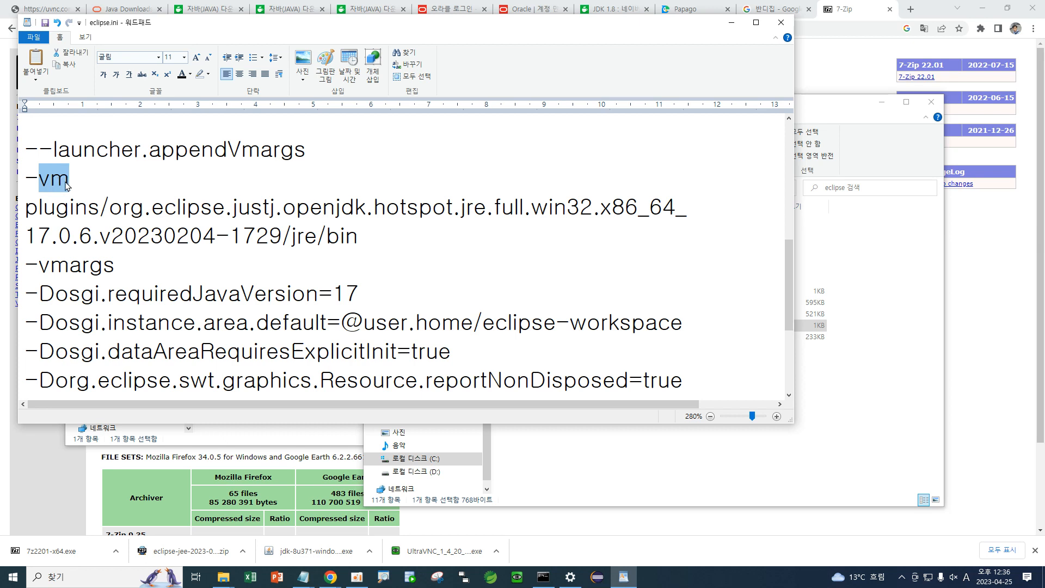
pyautogui.click(66, 182)
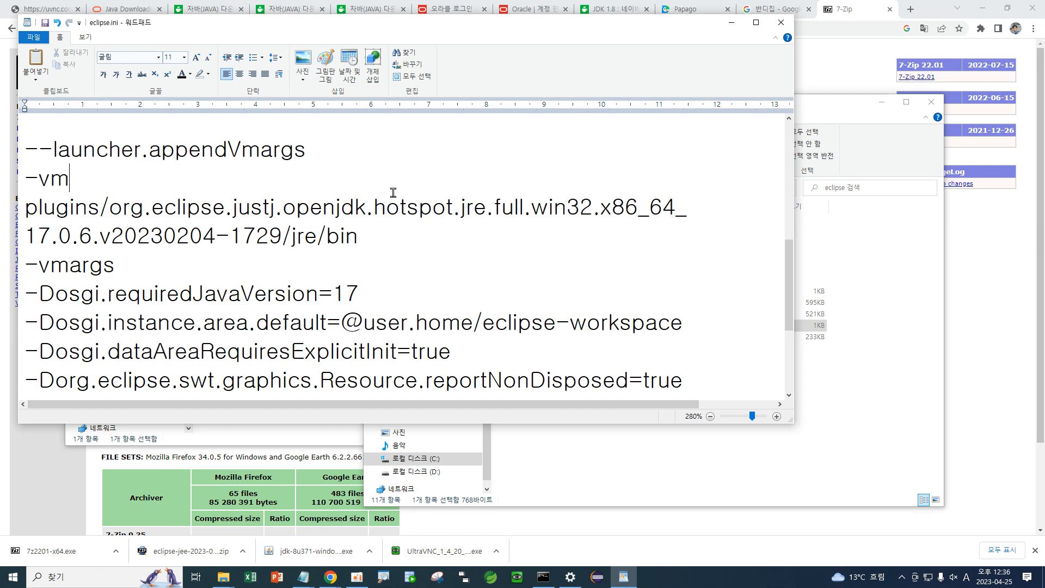
# Examine the -Dfile.encoding=utf-8 line at the end of eclipse.ini and minimize the WordPad window.
pyautogui.scroll(-3, 309, 192)
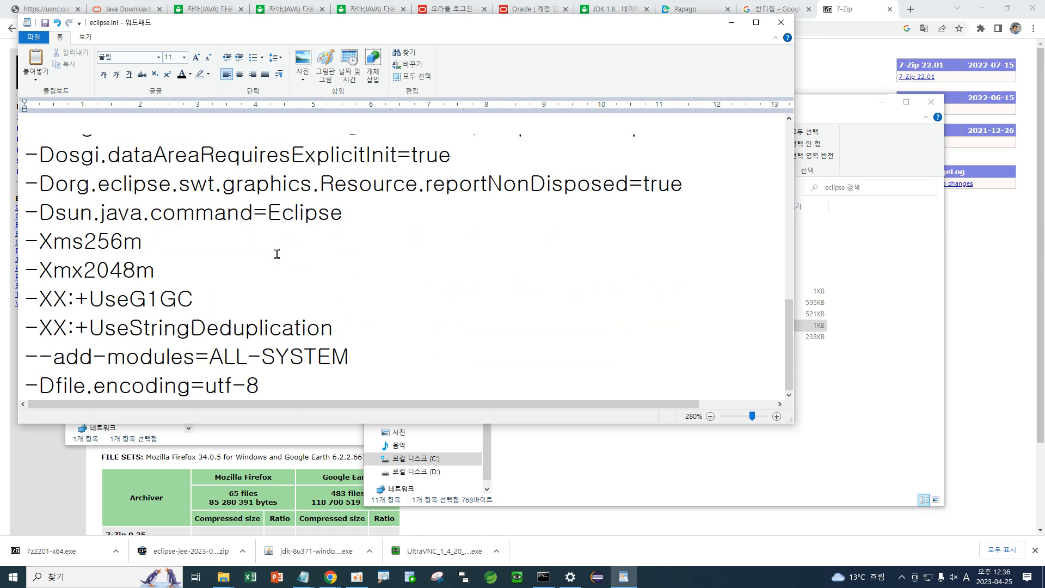
pyautogui.moveTo(260, 385); pyautogui.dragTo(66, 381)
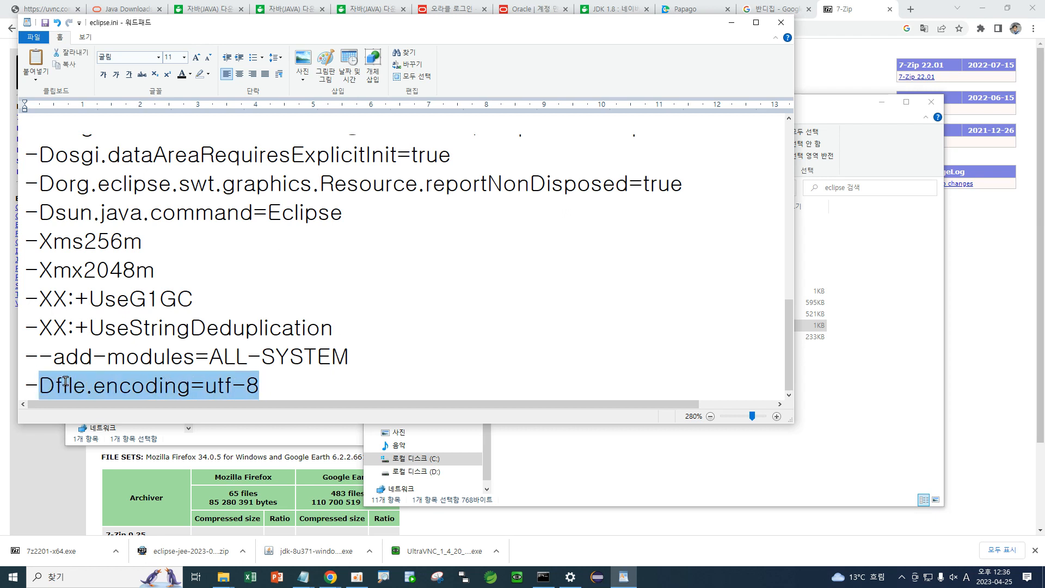
pyautogui.click(145, 386)
pyautogui.moveTo(202, 383); pyautogui.dragTo(294, 388)
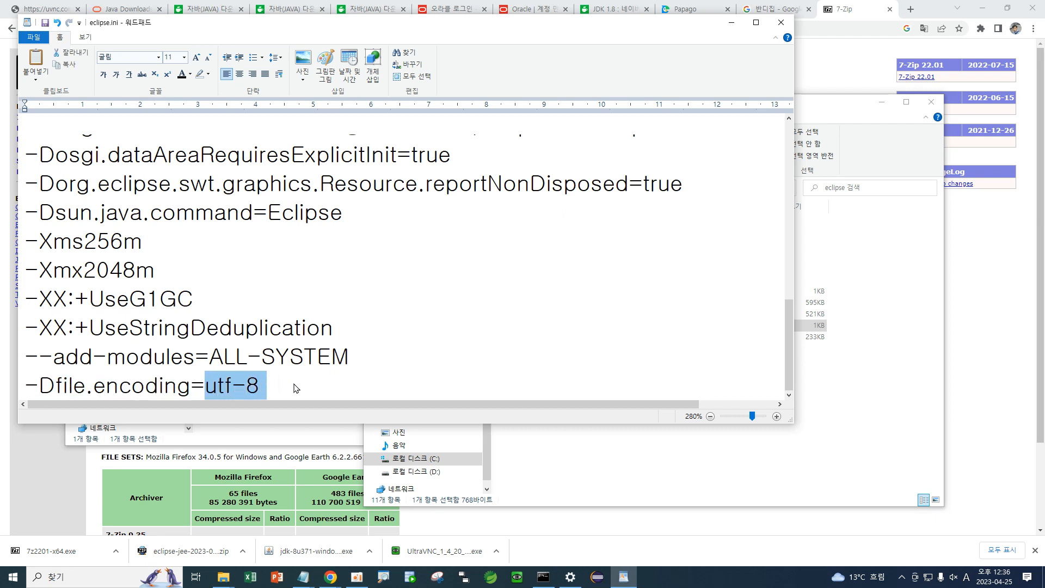
pyautogui.click(297, 388)
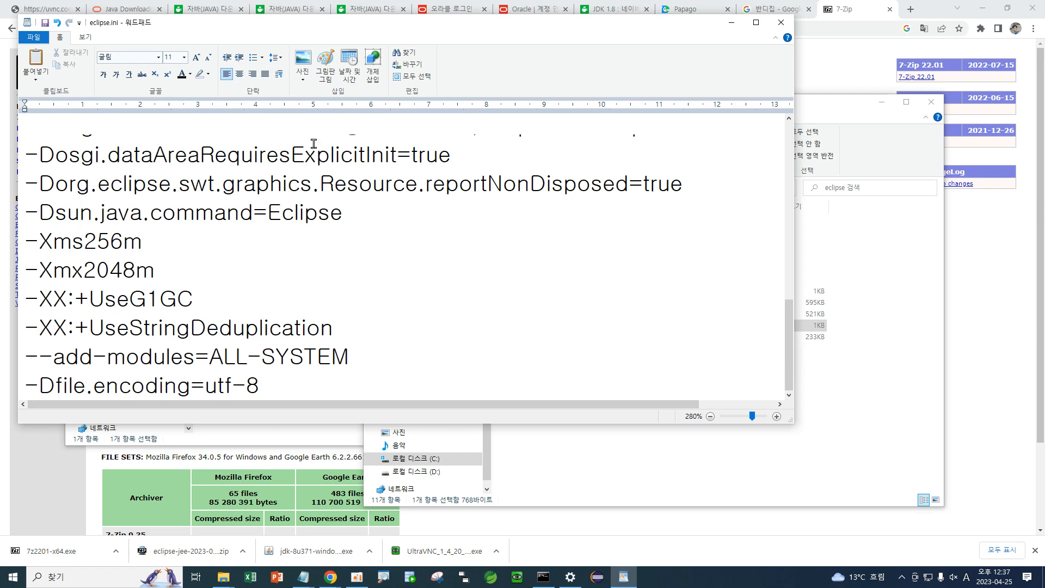
pyautogui.click(731, 23)
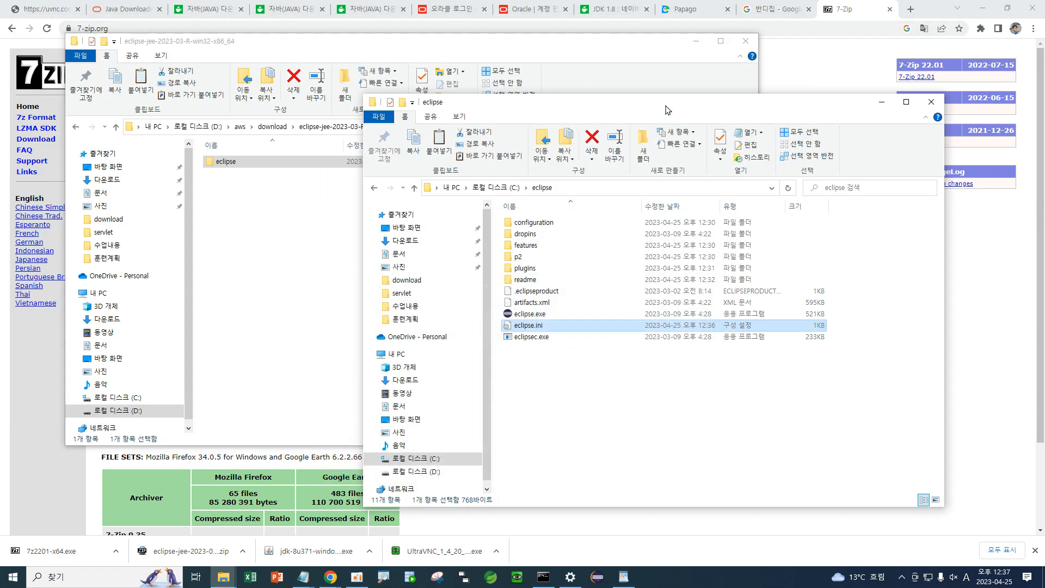
# Start eclipse.exe from C:\eclipse and browse to D:\aws for the workspace directory.
pyautogui.doubleClick(526, 315)
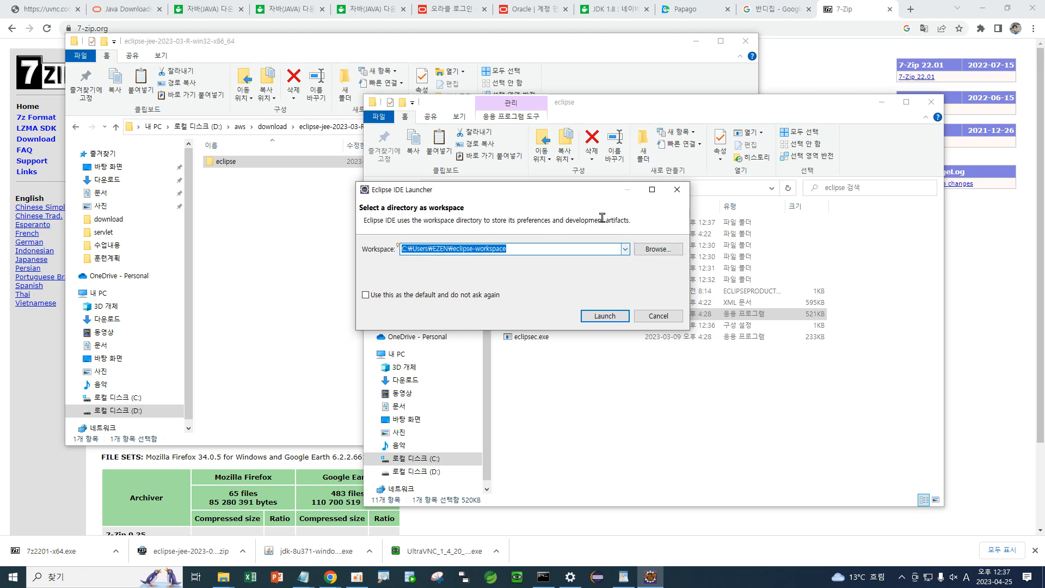
pyautogui.click(656, 251)
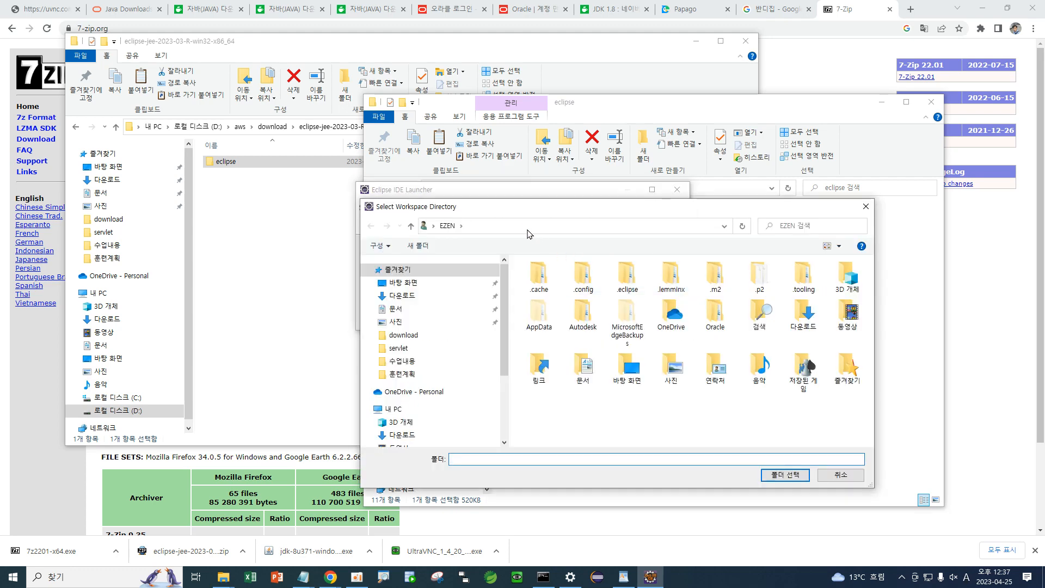
pyautogui.moveTo(521, 209); pyautogui.dragTo(448, 22)
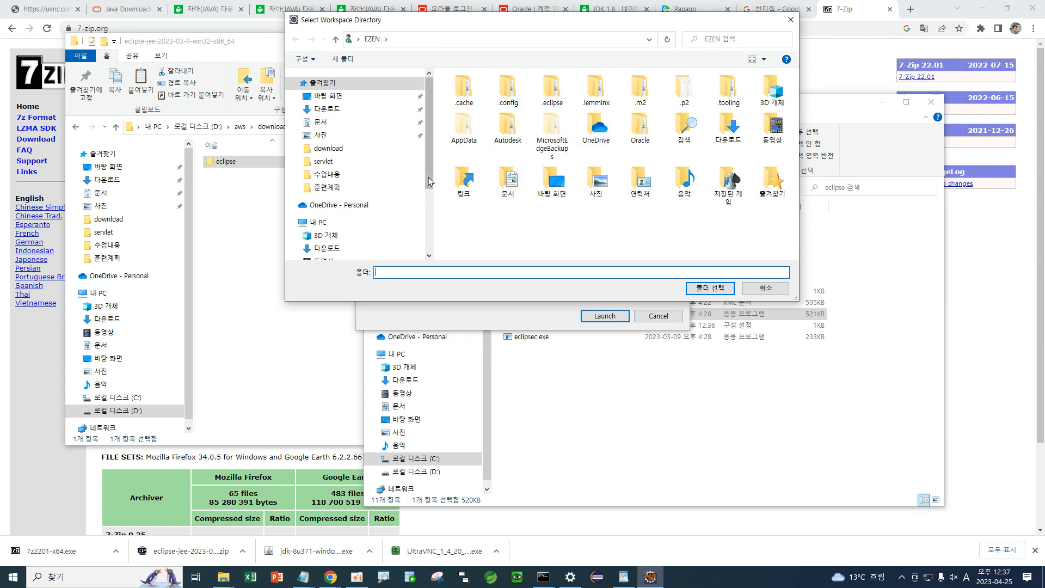
pyautogui.moveTo(432, 153); pyautogui.dragTo(420, 221)
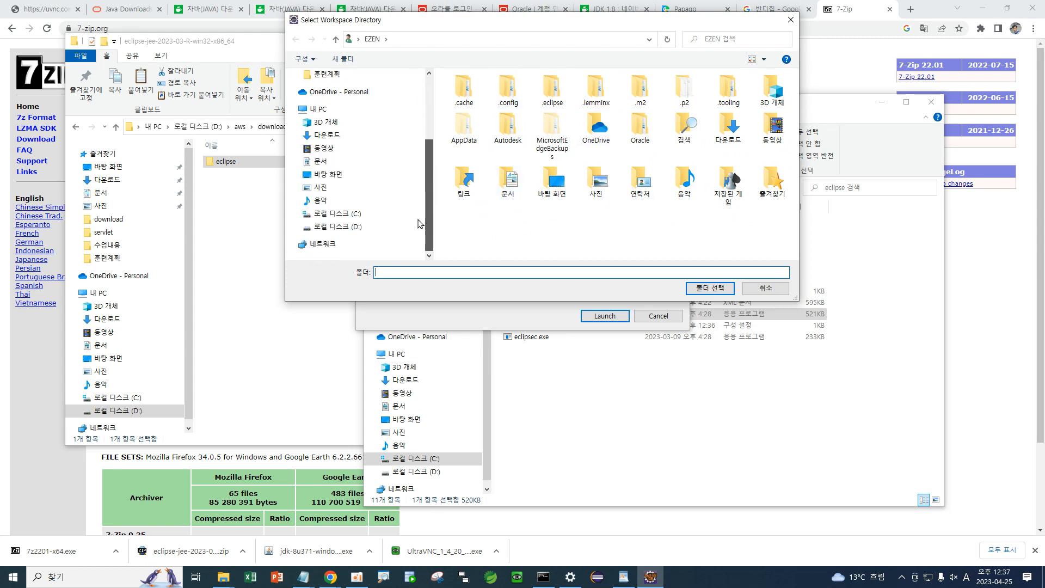
pyautogui.click(339, 215)
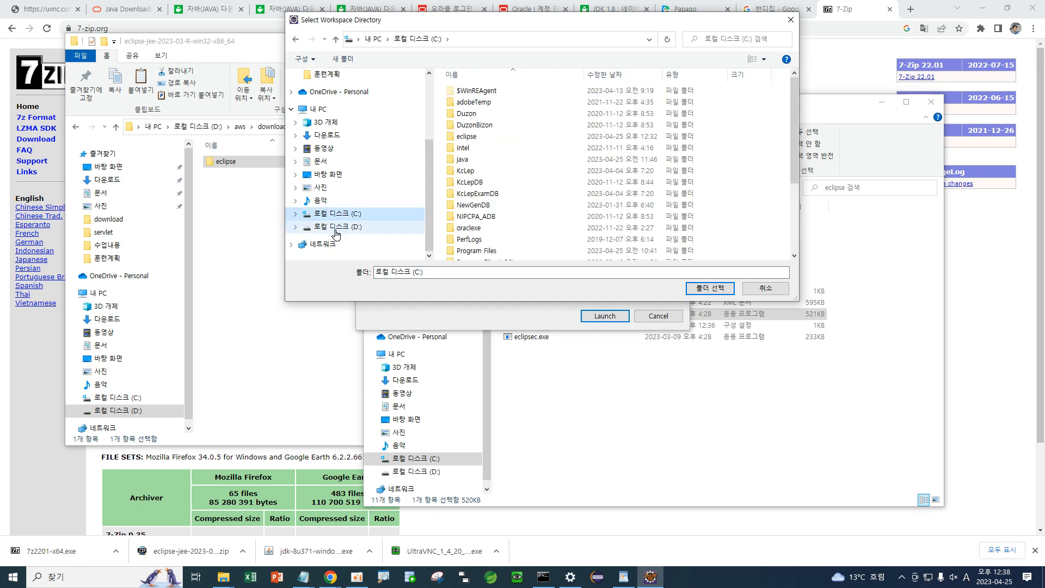
pyautogui.click(336, 227)
pyautogui.doubleClick(471, 115)
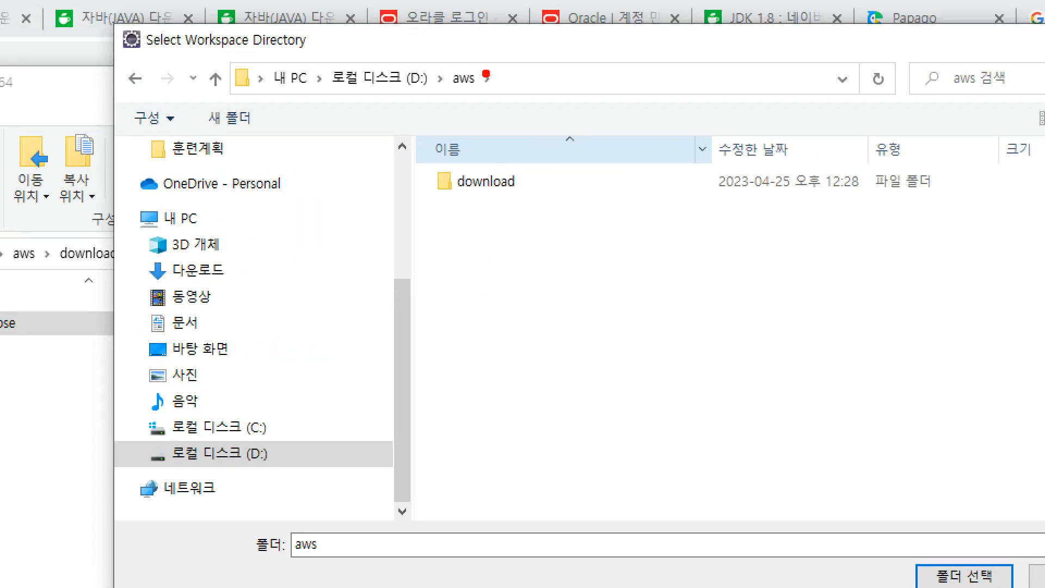
pyautogui.moveTo(486, 73)
pyautogui.mouseDown()
pyautogui.moveTo(458, 95)
pyautogui.moveTo(482, 113)
pyautogui.mouseUp()
pyautogui.moveTo(539, 232)
pyautogui.mouseDown()
pyautogui.moveTo(467, 240)
pyautogui.moveTo(536, 217)
pyautogui.mouseUp()
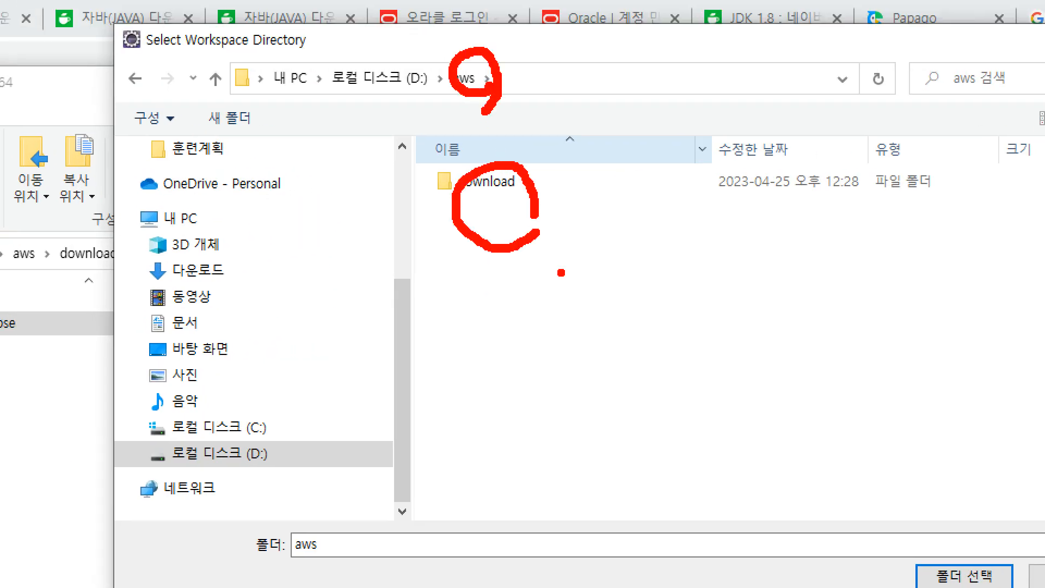
pyautogui.press('Escape')
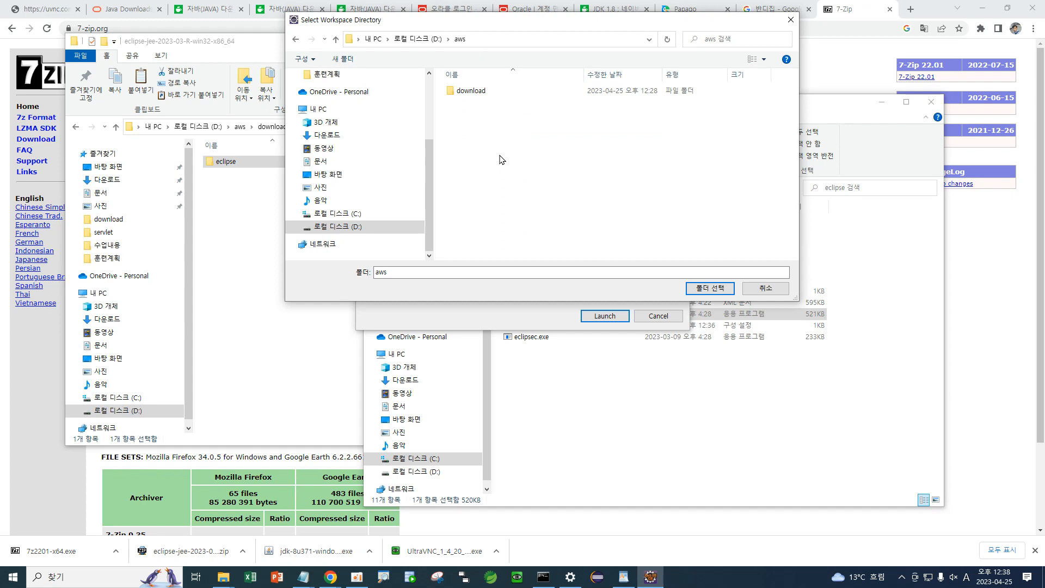
# Create a new folder named workspace inside D:\aws.
pyautogui.rightClick(492, 156)
pyautogui.click(522, 161)
pyautogui.write('매')
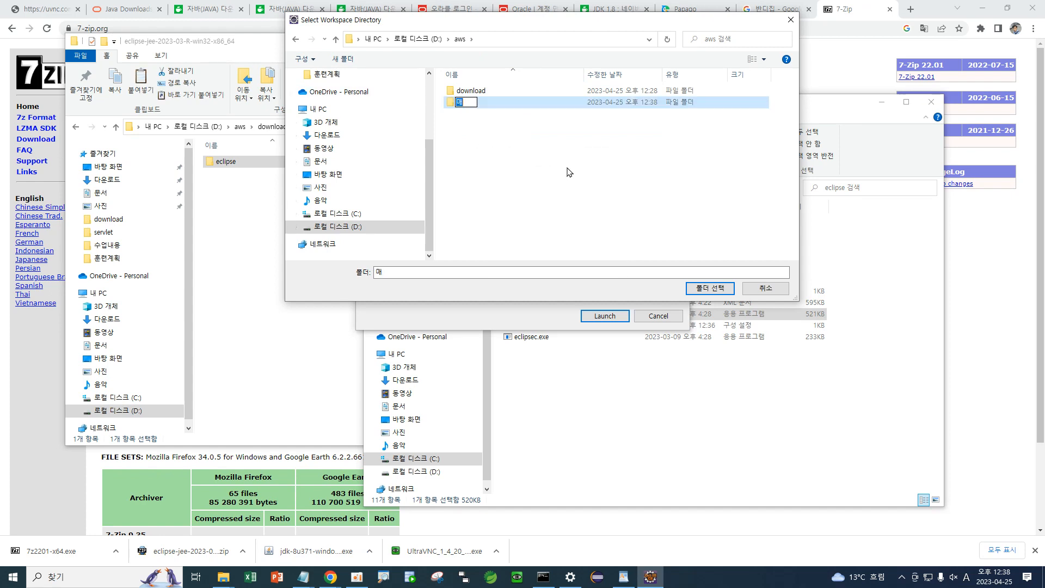
pyautogui.write('workspace')
pyautogui.press('Return')
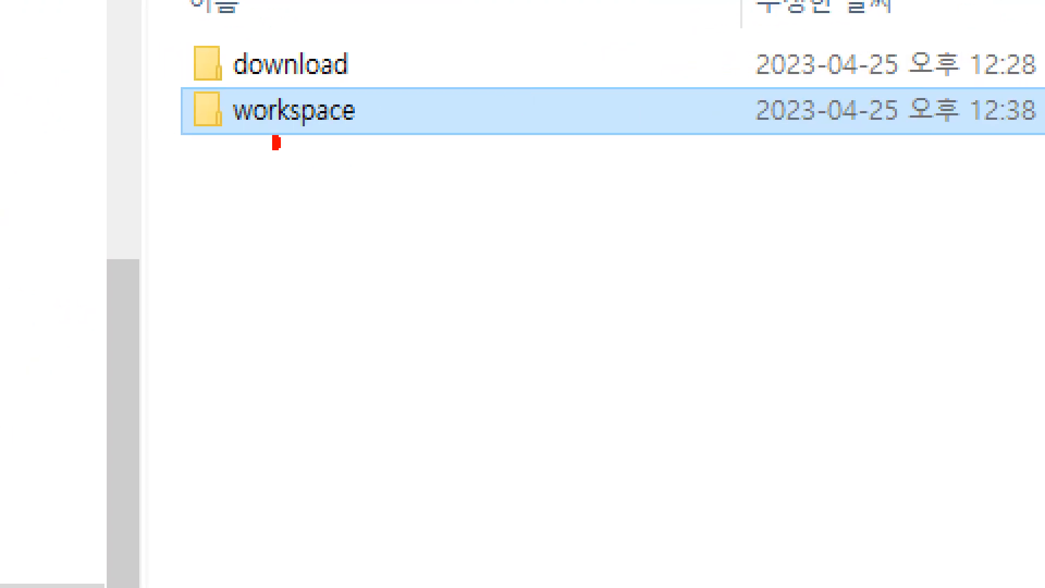
pyautogui.moveTo(236, 143)
pyautogui.mouseDown()
pyautogui.moveTo(310, 154)
pyautogui.moveTo(342, 139)
pyautogui.mouseUp()
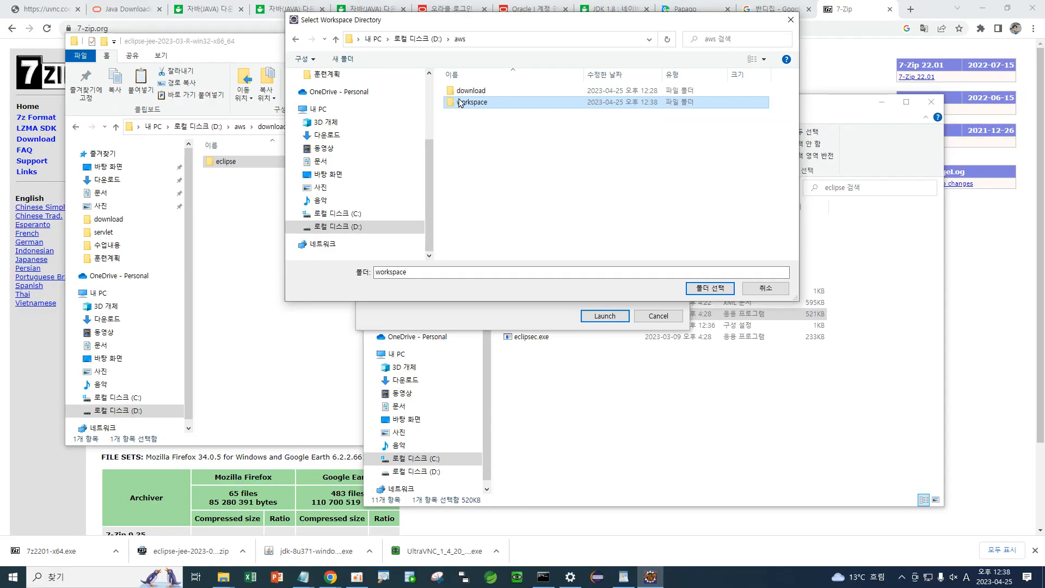
# Open the new workspace folder and create a subfolder named java in it.
pyautogui.doubleClick(461, 104)
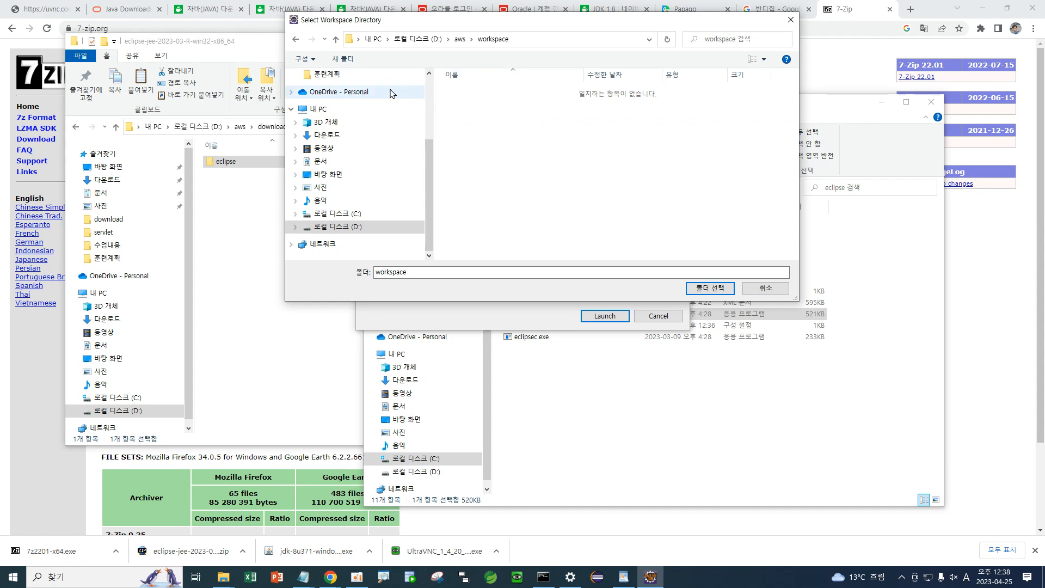
pyautogui.rightClick(553, 150)
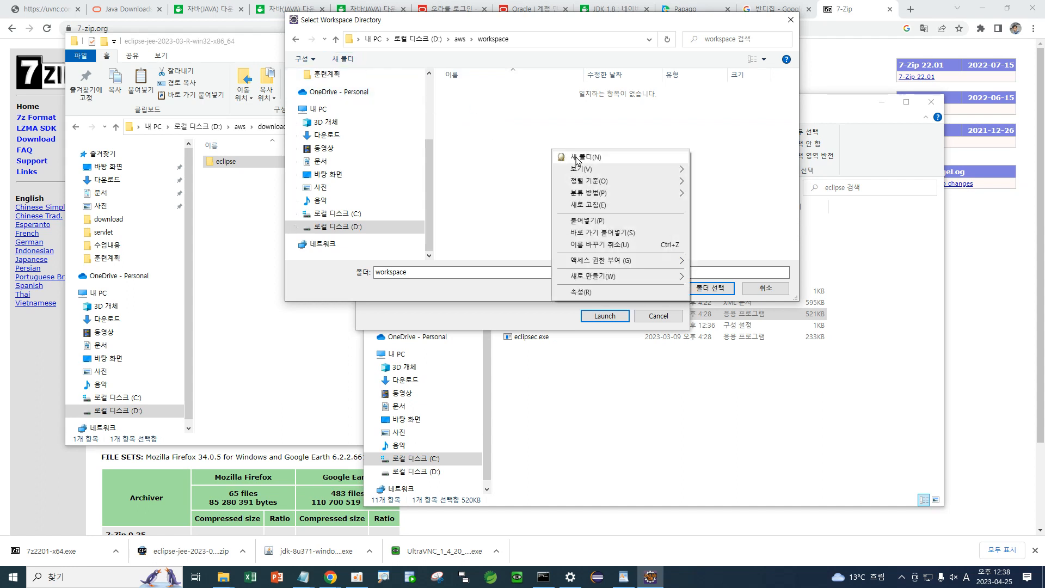
pyautogui.click(578, 157)
pyautogui.write('java')
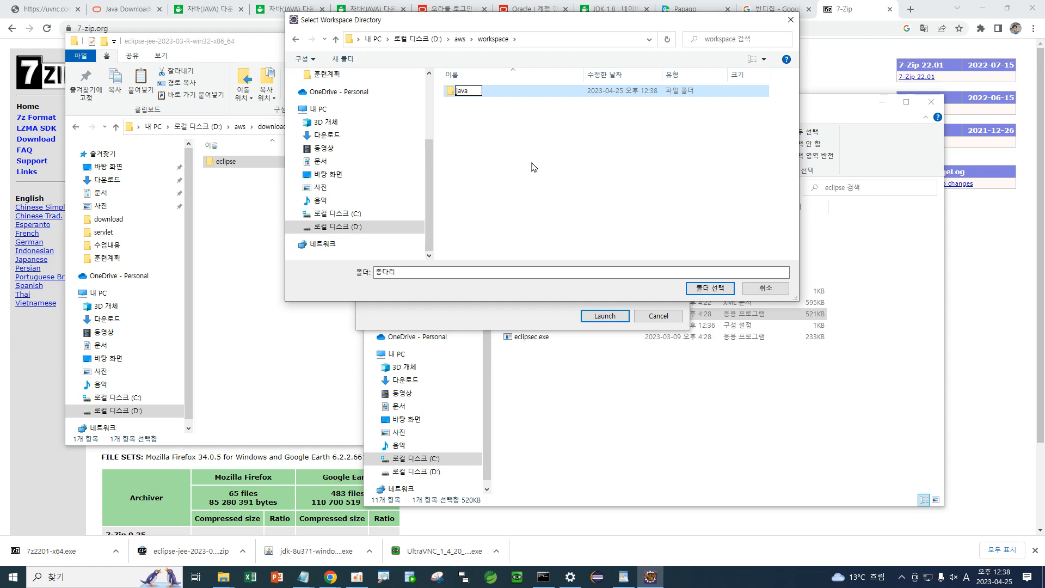
pyautogui.press('Return')
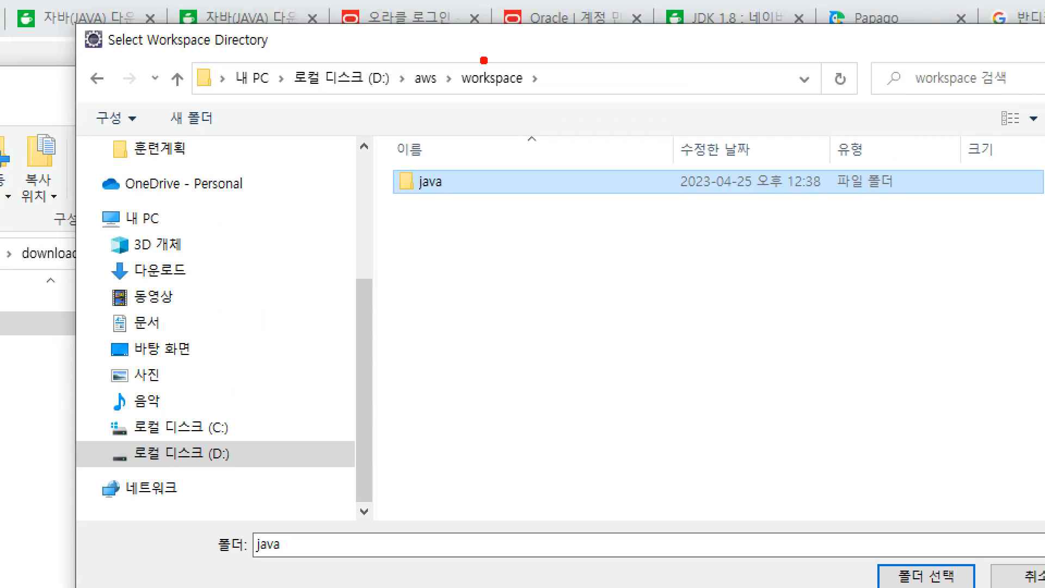
pyautogui.moveTo(463, 45)
pyautogui.mouseDown()
pyautogui.moveTo(444, 51)
pyautogui.moveTo(430, 98)
pyautogui.moveTo(442, 71)
pyautogui.moveTo(545, 60)
pyautogui.moveTo(493, 52)
pyautogui.mouseUp()
pyautogui.moveTo(430, 164)
pyautogui.mouseDown()
pyautogui.moveTo(459, 172)
pyautogui.moveTo(417, 147)
pyautogui.mouseUp()
pyautogui.moveTo(512, 93)
pyautogui.mouseDown()
pyautogui.moveTo(498, 102)
pyautogui.moveTo(452, 77)
pyautogui.moveTo(537, 57)
pyautogui.moveTo(544, 90)
pyautogui.moveTo(523, 98)
pyautogui.moveTo(462, 82)
pyautogui.moveTo(479, 63)
pyautogui.mouseUp()
pyautogui.moveTo(448, 154)
pyautogui.mouseDown()
pyautogui.moveTo(411, 185)
pyautogui.moveTo(436, 158)
pyautogui.mouseUp()
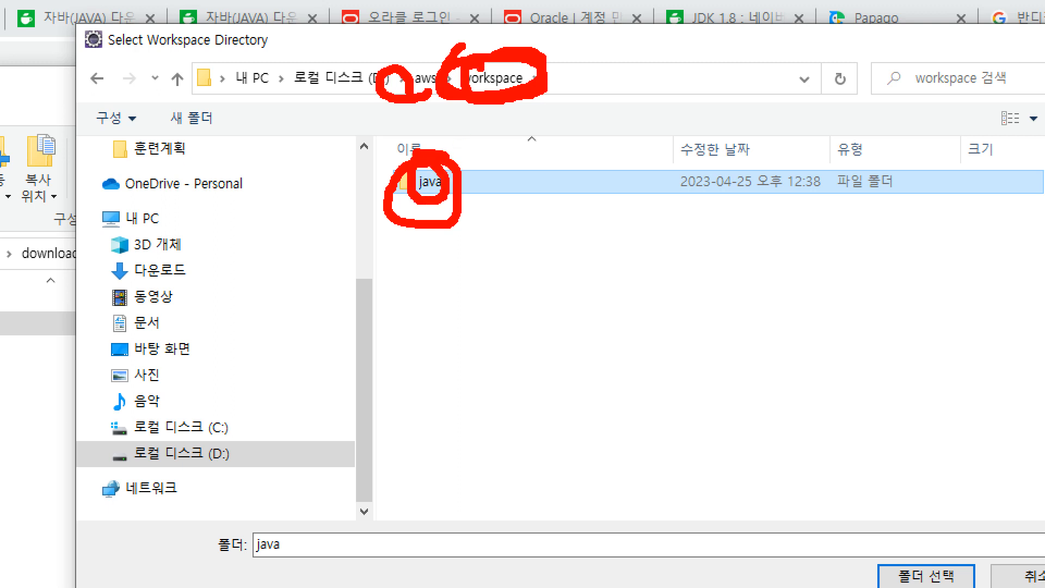
pyautogui.moveTo(452, 244)
pyautogui.mouseDown()
pyautogui.moveTo(475, 256)
pyautogui.moveTo(452, 243)
pyautogui.mouseUp()
pyautogui.moveTo(467, 309); pyautogui.dragTo(494, 366)
pyautogui.moveTo(471, 330)
pyautogui.mouseDown()
pyautogui.moveTo(447, 433)
pyautogui.moveTo(457, 376)
pyautogui.mouseUp()
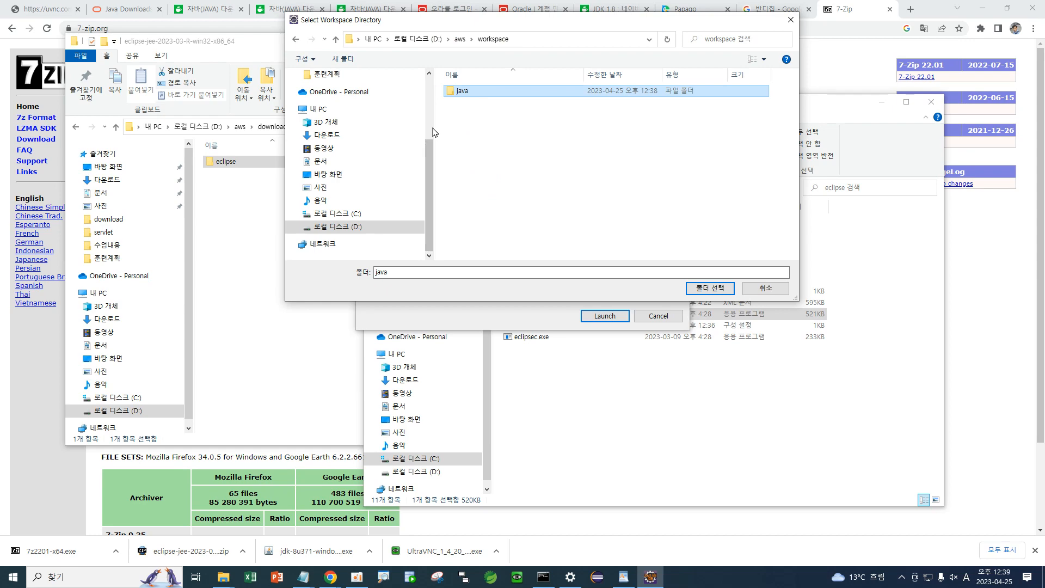
# Choose the java folder in D:\aws\workspace as the Eclipse workspace directory.
pyautogui.click(461, 94)
pyautogui.click(467, 233)
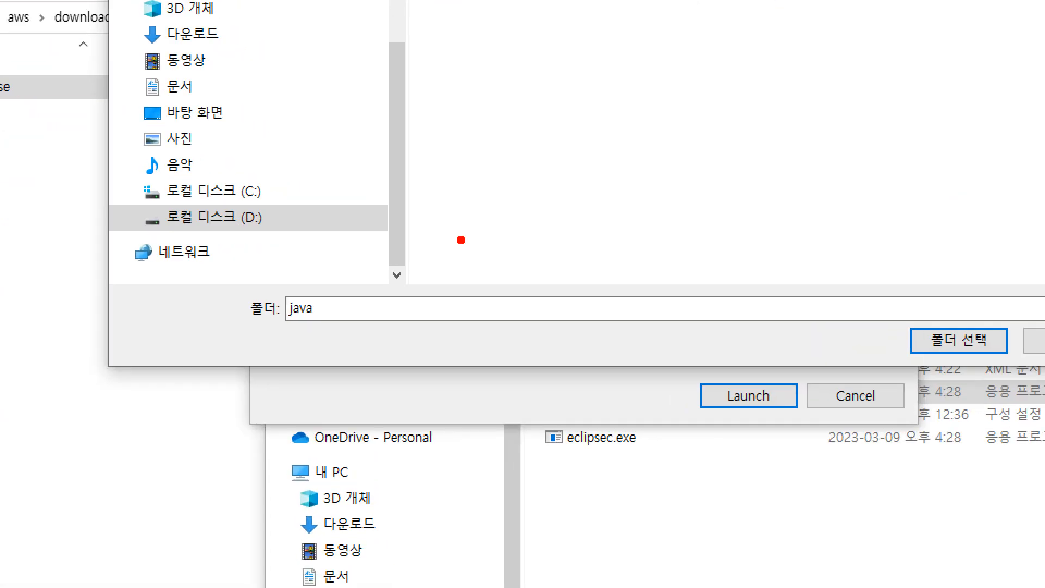
pyautogui.moveTo(350, 310)
pyautogui.mouseDown()
pyautogui.moveTo(331, 332)
pyautogui.moveTo(328, 277)
pyautogui.moveTo(312, 313)
pyautogui.mouseUp()
pyautogui.click(717, 289)
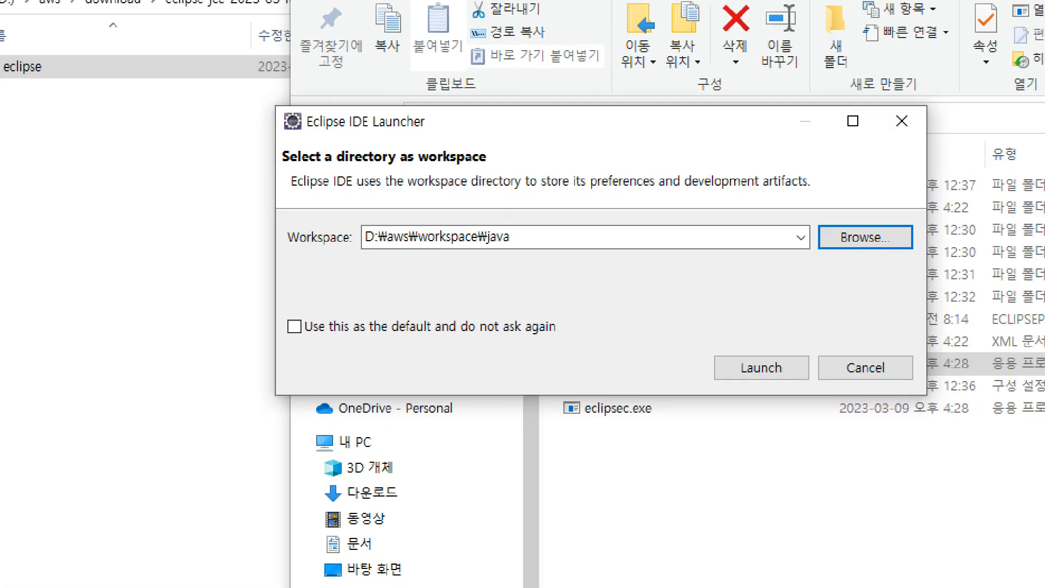
pyautogui.click(417, 264)
pyautogui.moveTo(409, 210)
pyautogui.mouseDown()
pyautogui.moveTo(409, 219)
pyautogui.moveTo(432, 203)
pyautogui.moveTo(459, 223)
pyautogui.moveTo(478, 208)
pyautogui.moveTo(545, 214)
pyautogui.mouseUp()
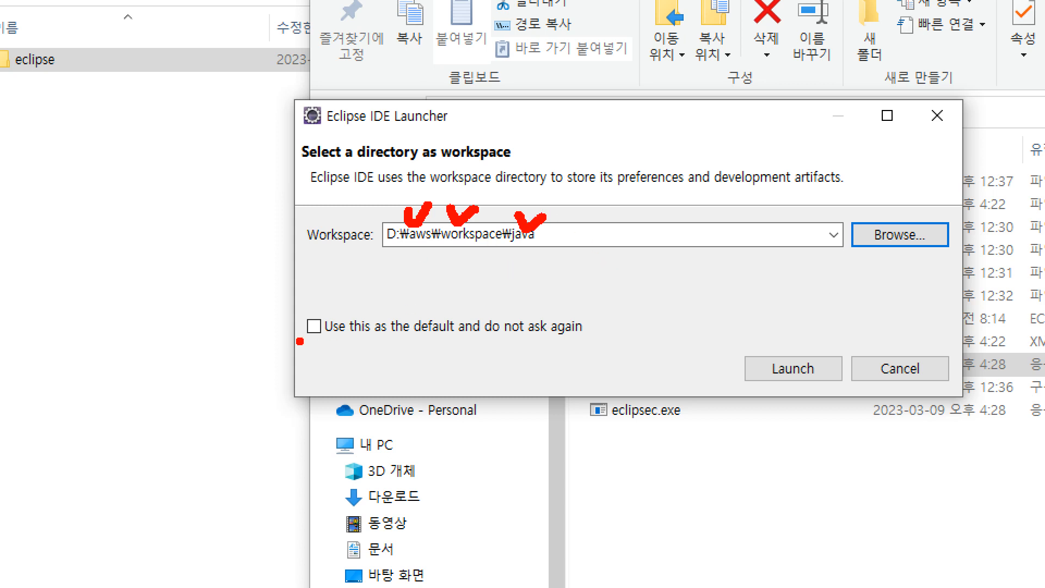
pyautogui.moveTo(329, 342); pyautogui.dragTo(599, 337)
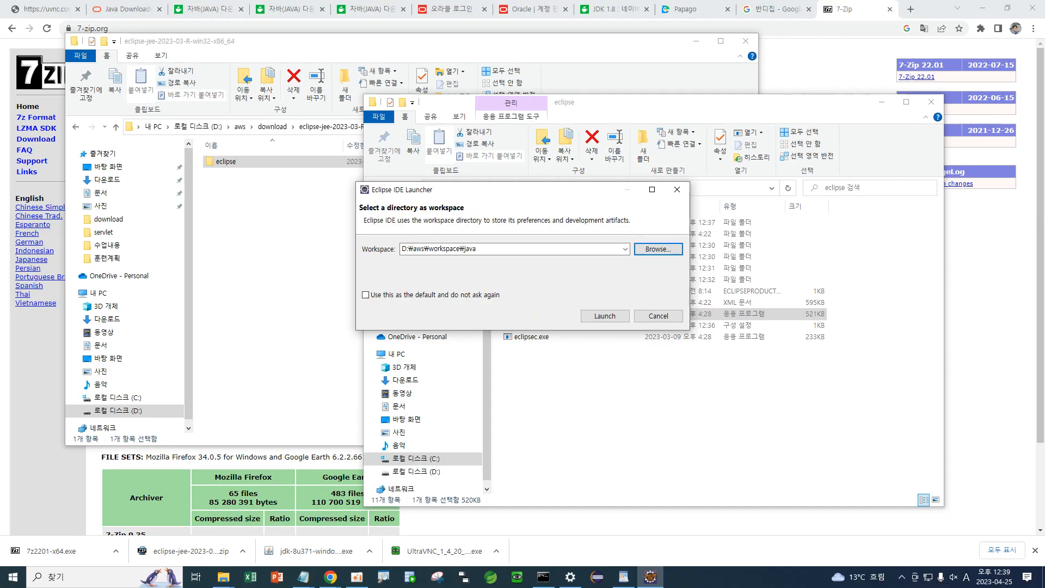
# Launch Eclipse with the D:\aws\workspace\java workspace, then close the Eclipse donation page in the browser and return to the IDE.
pyautogui.click(606, 318)
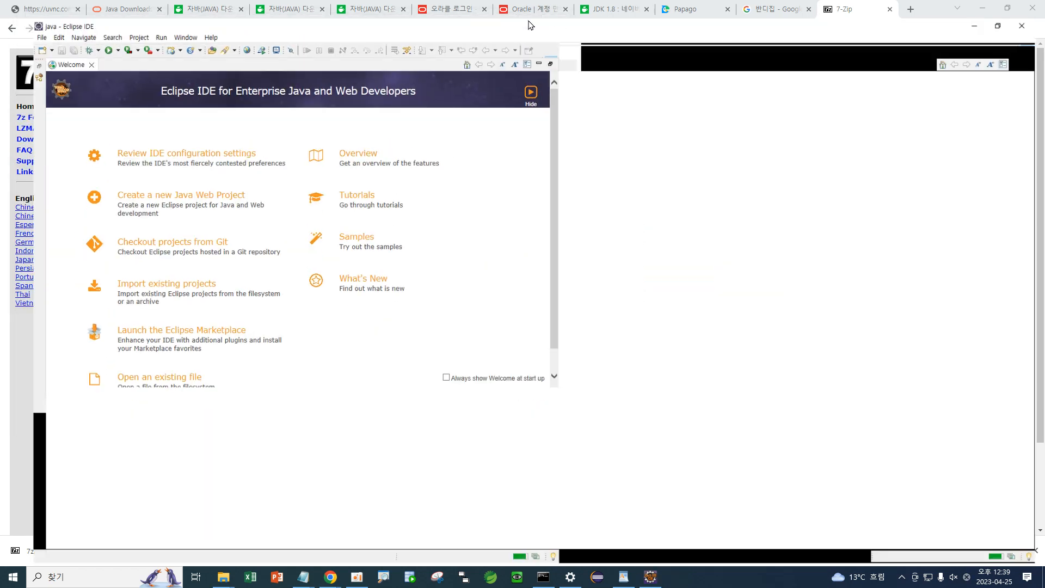
pyautogui.click(529, 22)
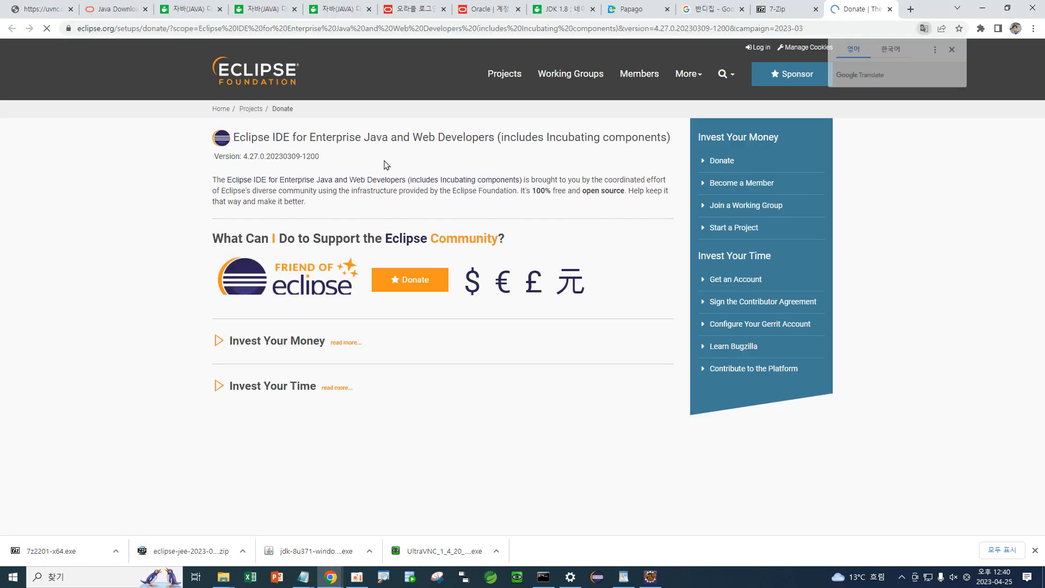
pyautogui.click(890, 9)
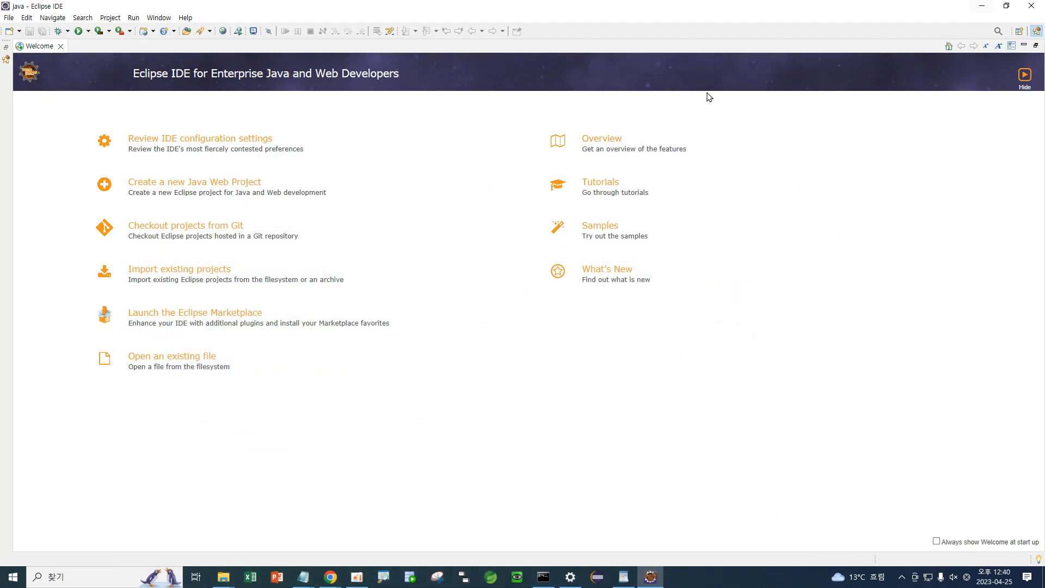
pyautogui.click(983, 8)
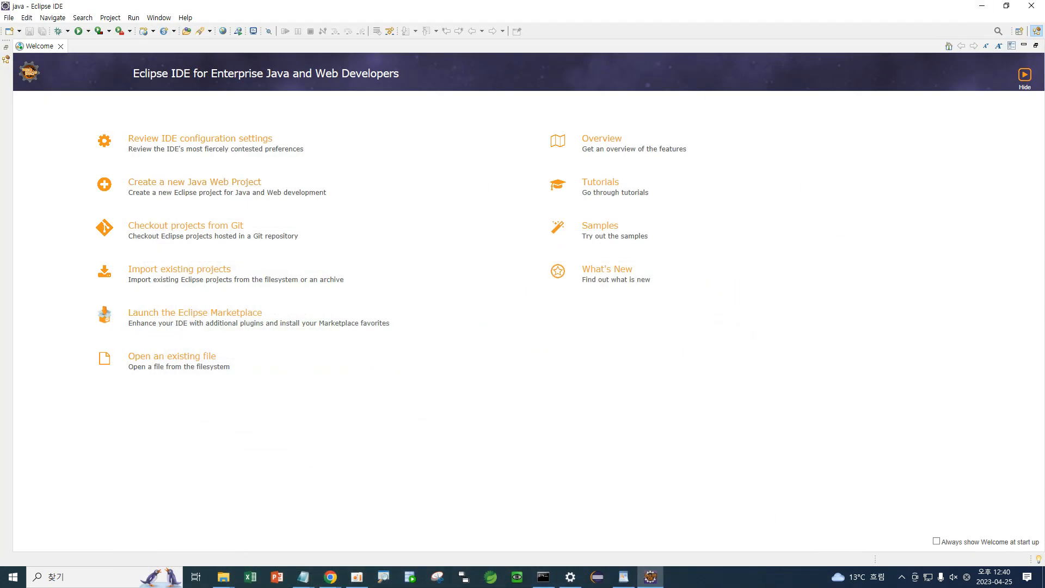